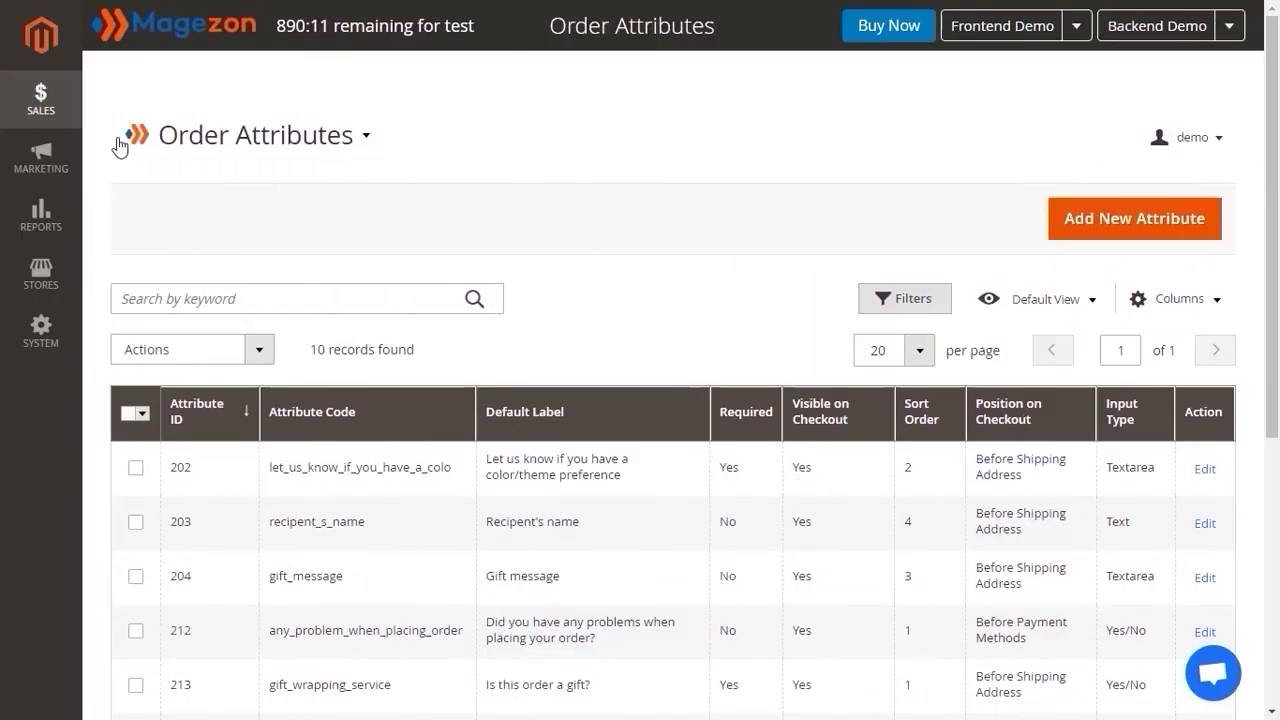
Go to the Order Attributes extension settings and expand the Checkout Page section
left_click(51, 114)
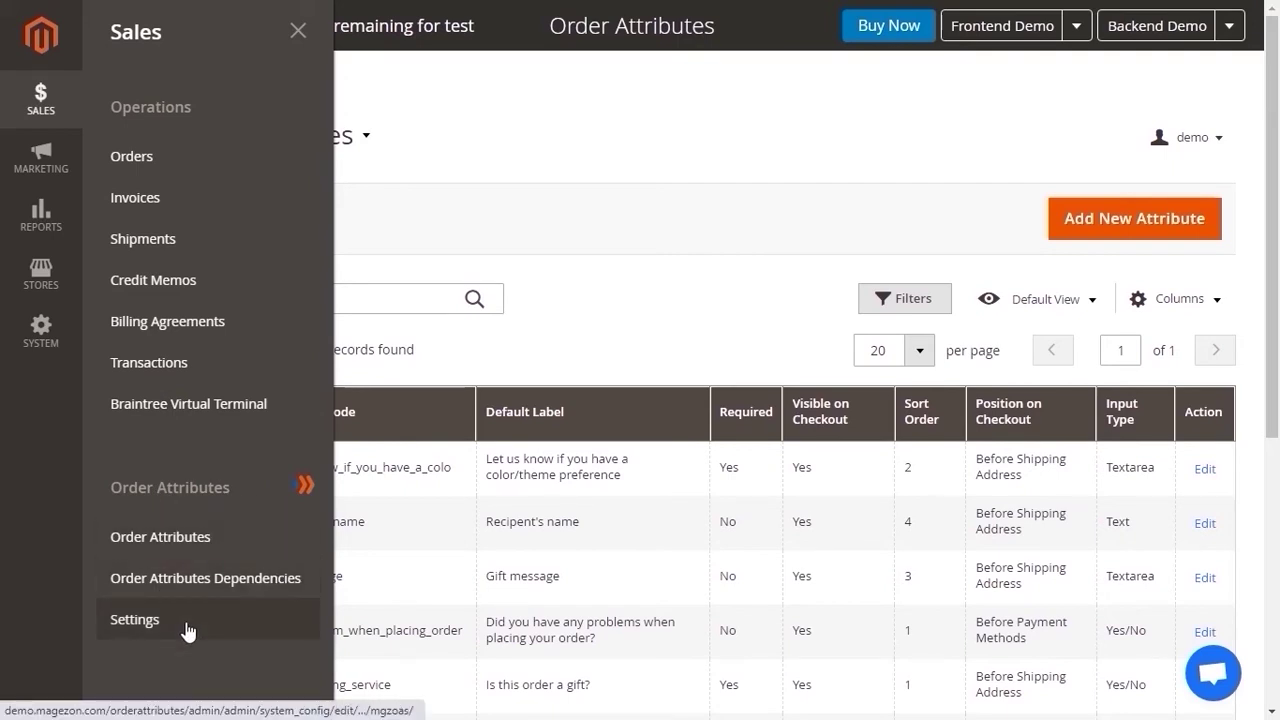
left_click(135, 620)
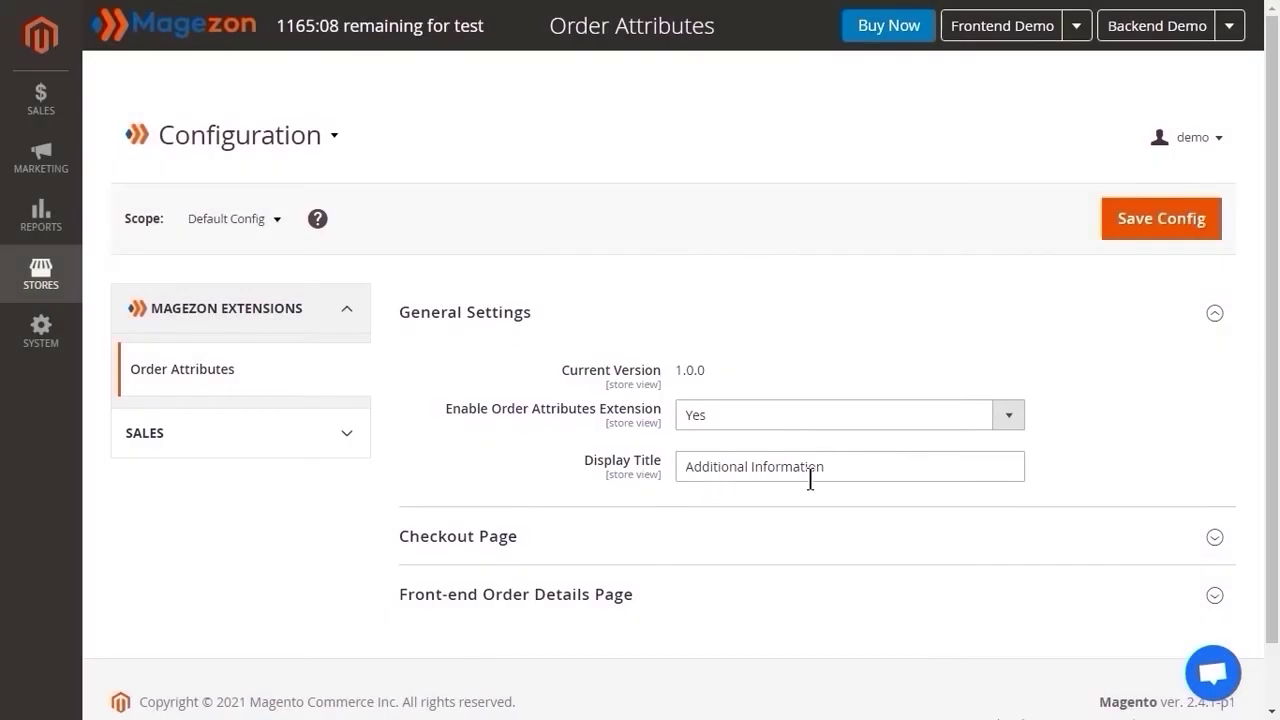
scroll(780, 423, "down", 1)
left_click(432, 488)
scroll(432, 488, "down", 1)
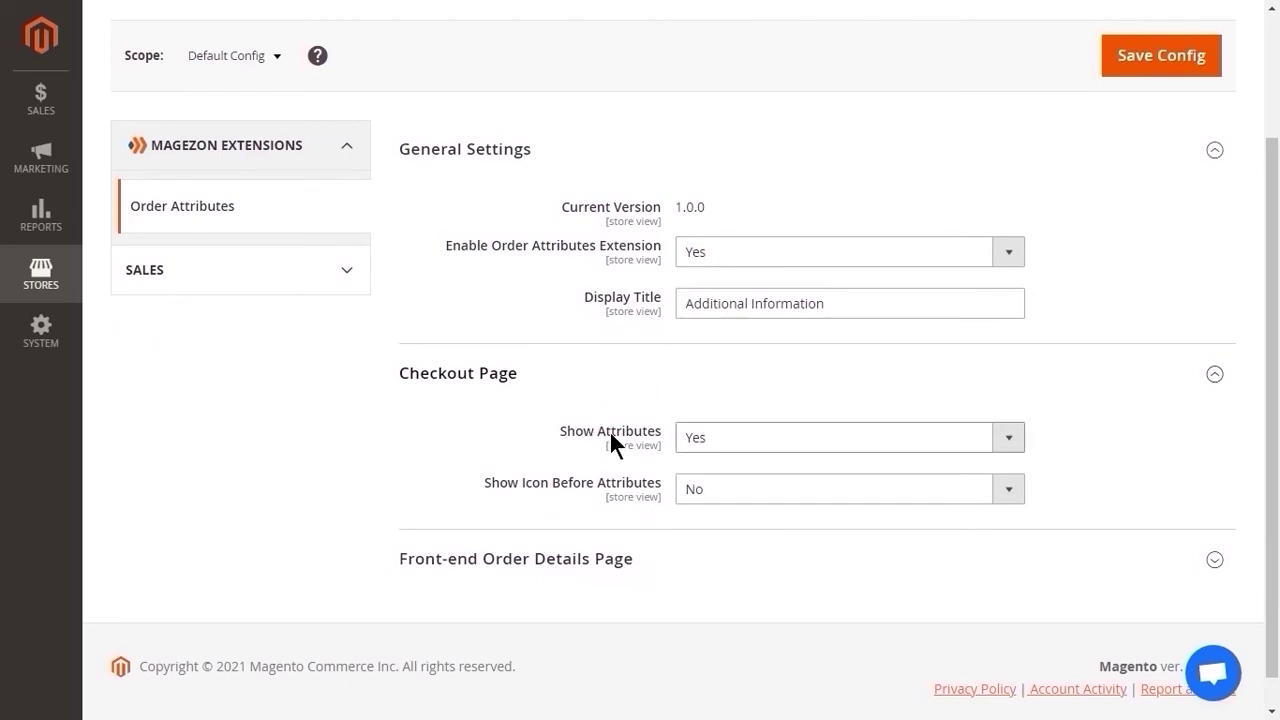
Set Show Icon Before Attributes to Yes for the checkout page and choose the double right-chevron icon
scroll(610, 430, "down", 1)
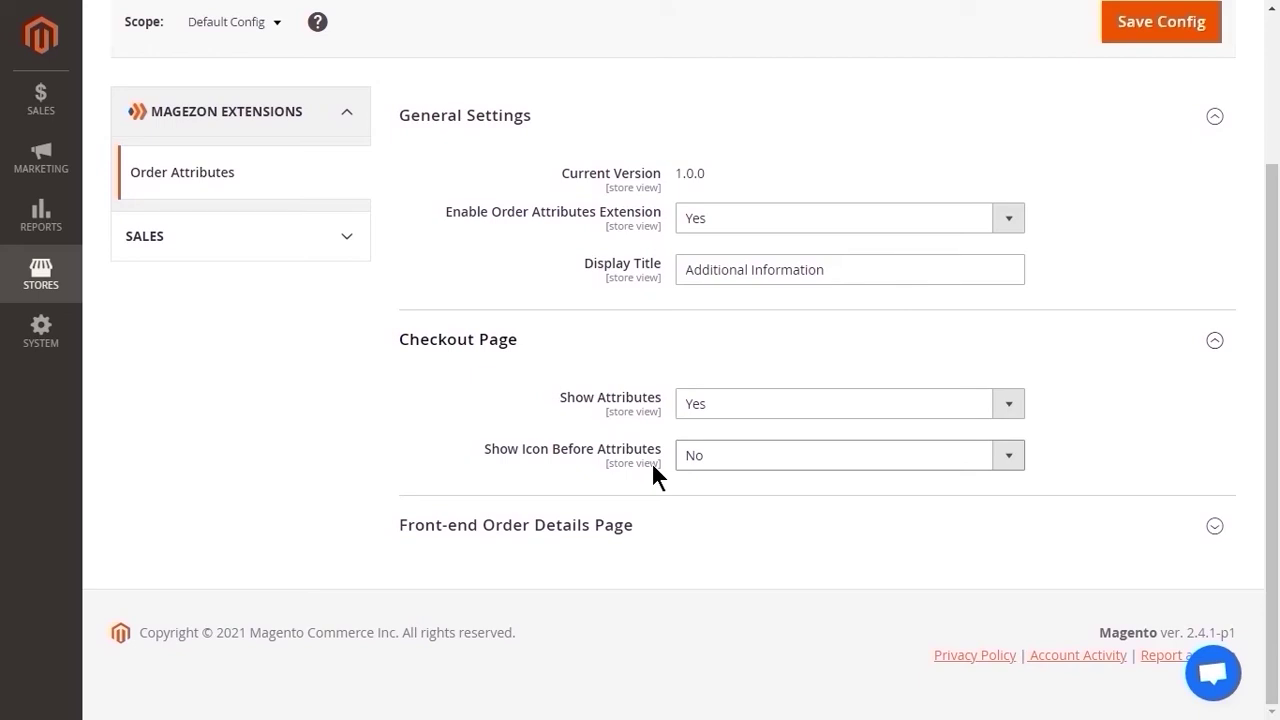
left_click(1007, 460)
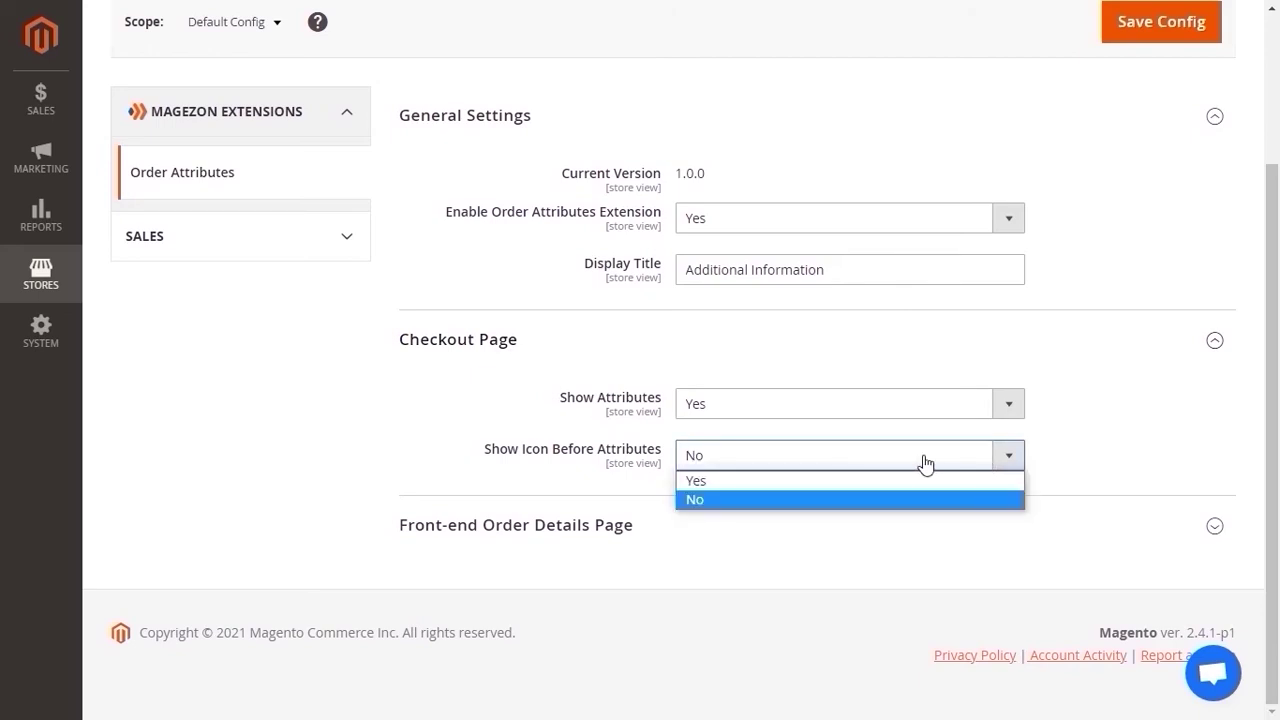
left_click(727, 480)
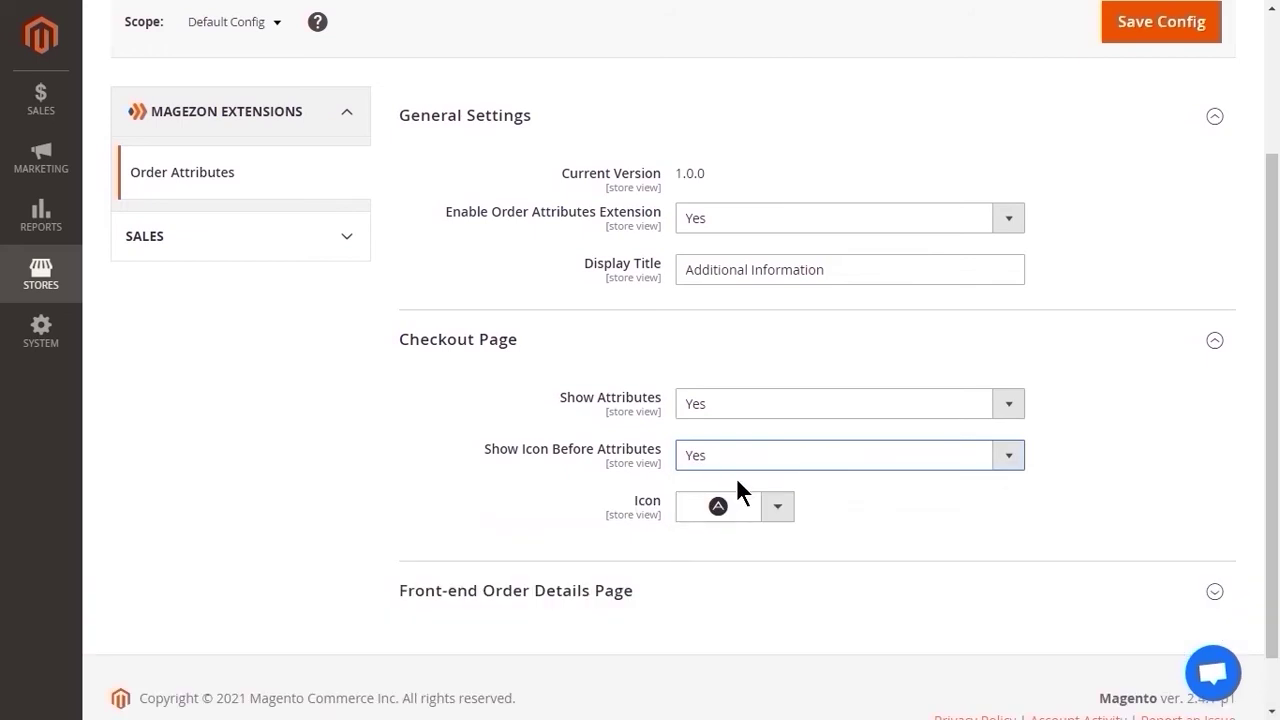
scroll(736, 477, "down", 1)
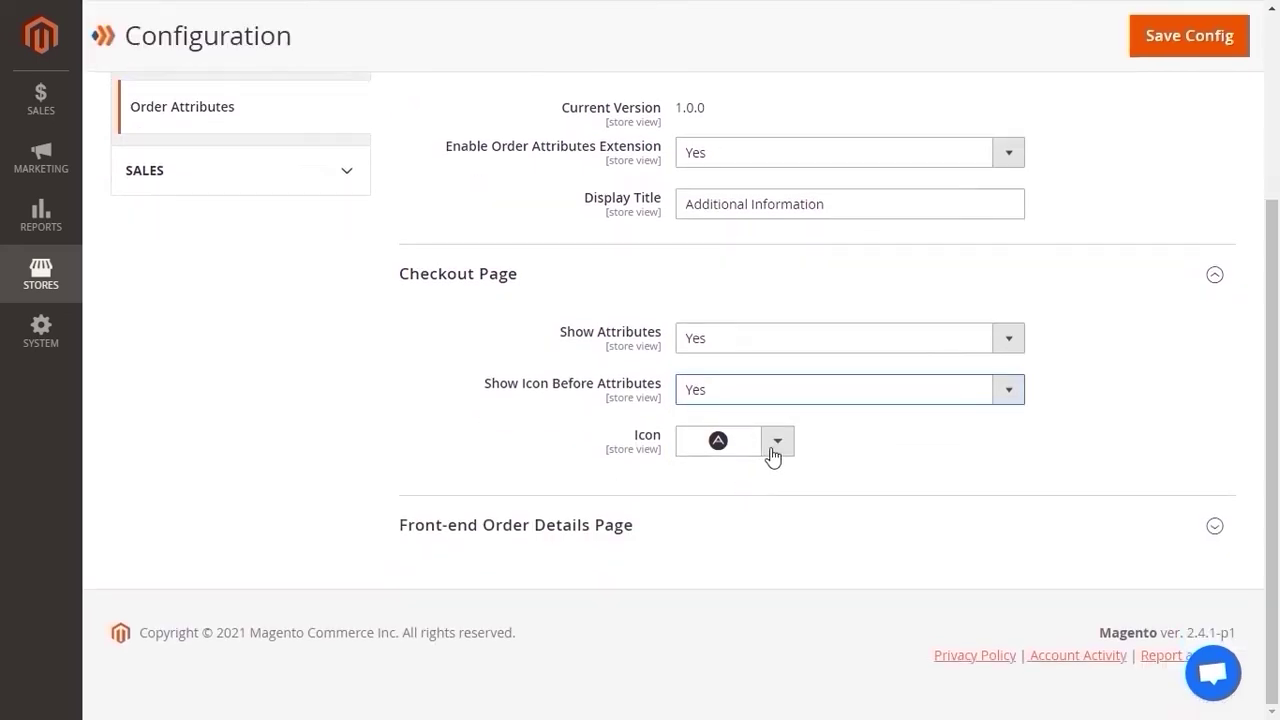
left_click(772, 448)
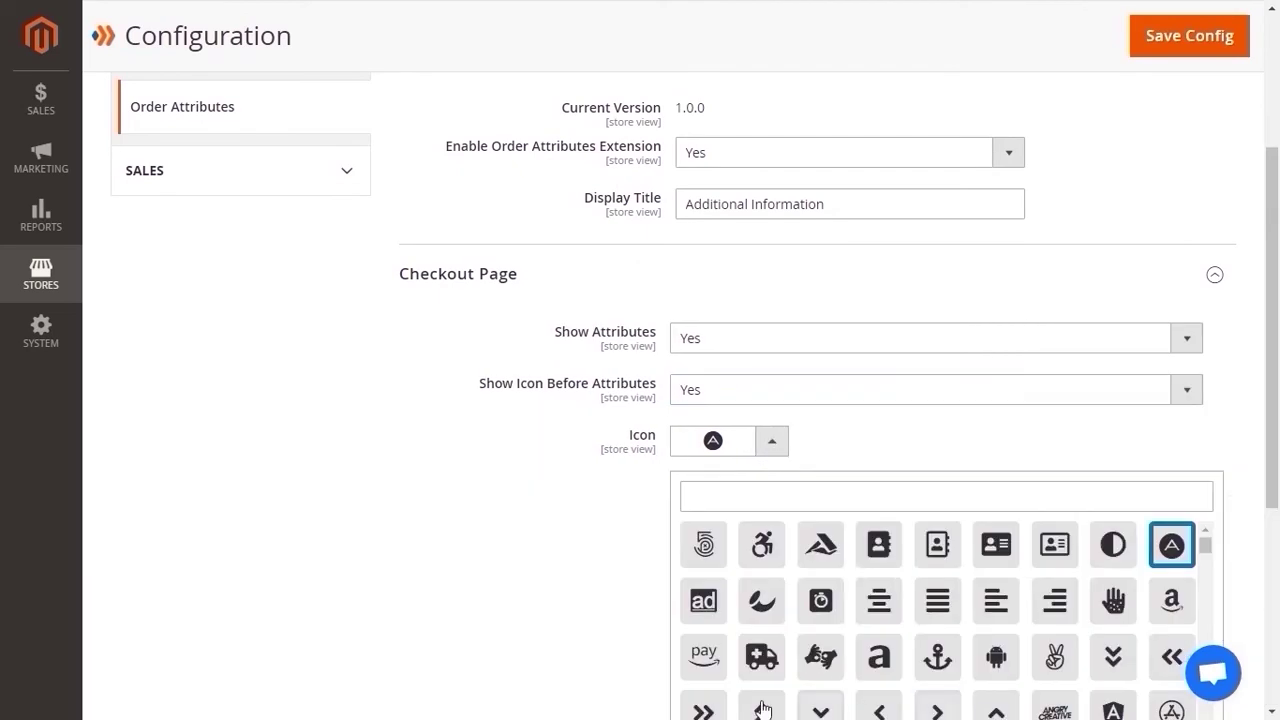
left_click(704, 708)
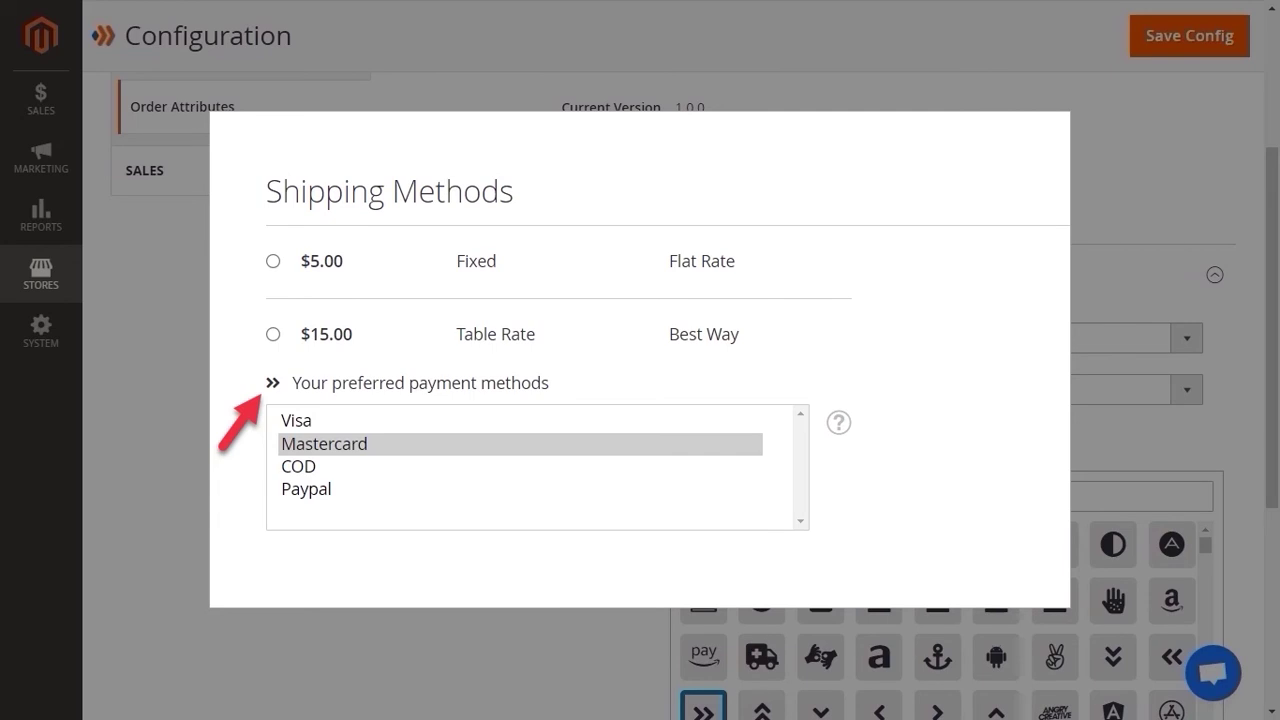
Review the Front-end Order Details Page settings, including the icons and custom CSS, and save the configuration
scroll(1004, 447, "down", 3)
scroll(1004, 447, "down", 1)
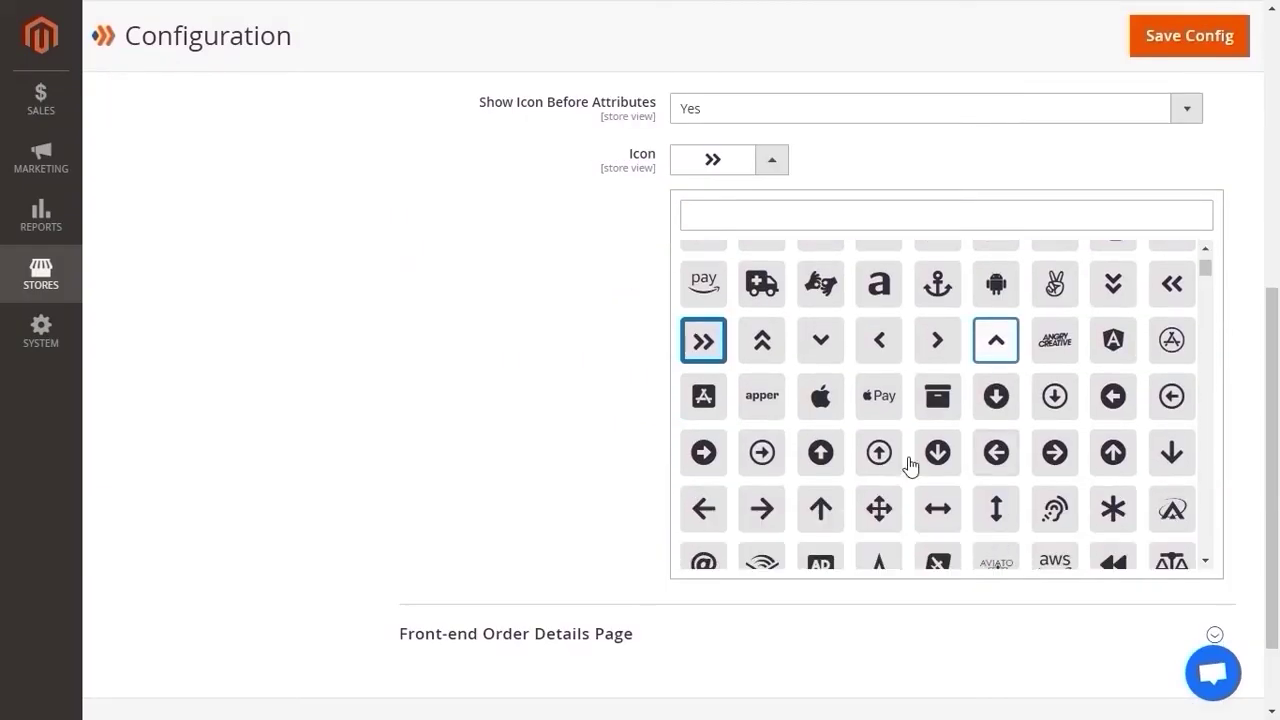
scroll(586, 553, "down", 1)
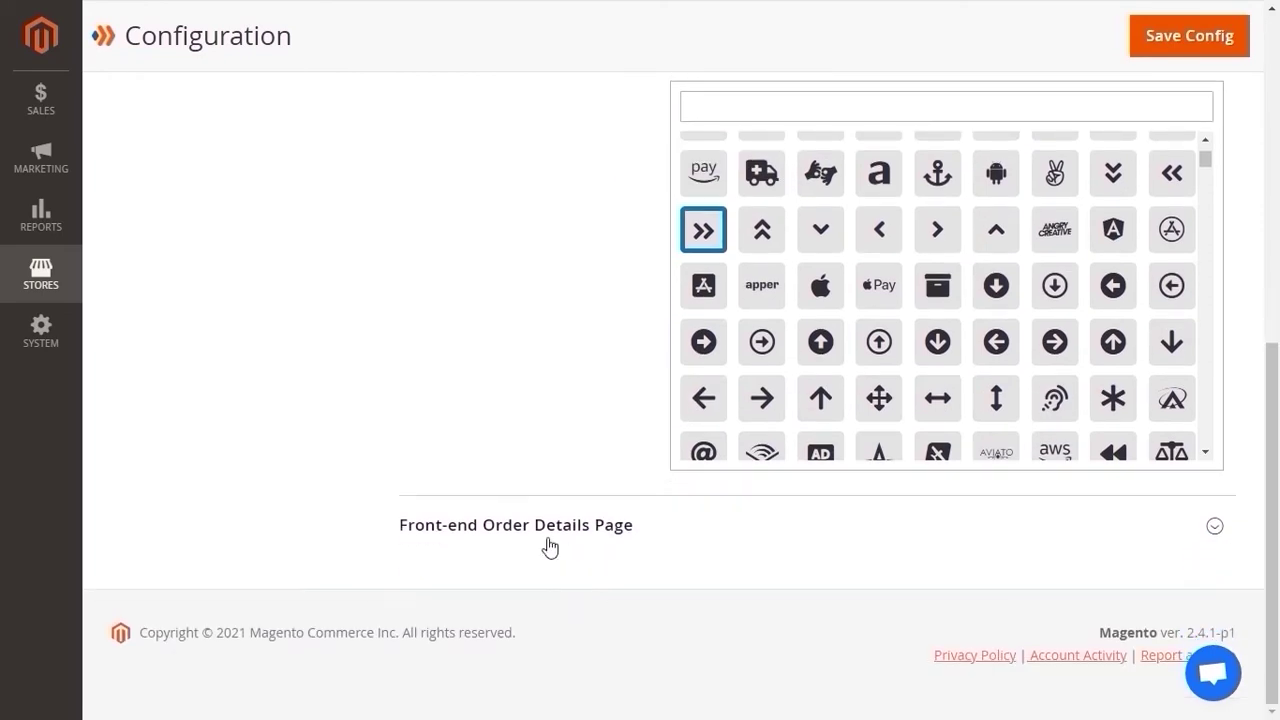
left_click(457, 533)
scroll(459, 538, "down", 2)
scroll(459, 538, "down", 2)
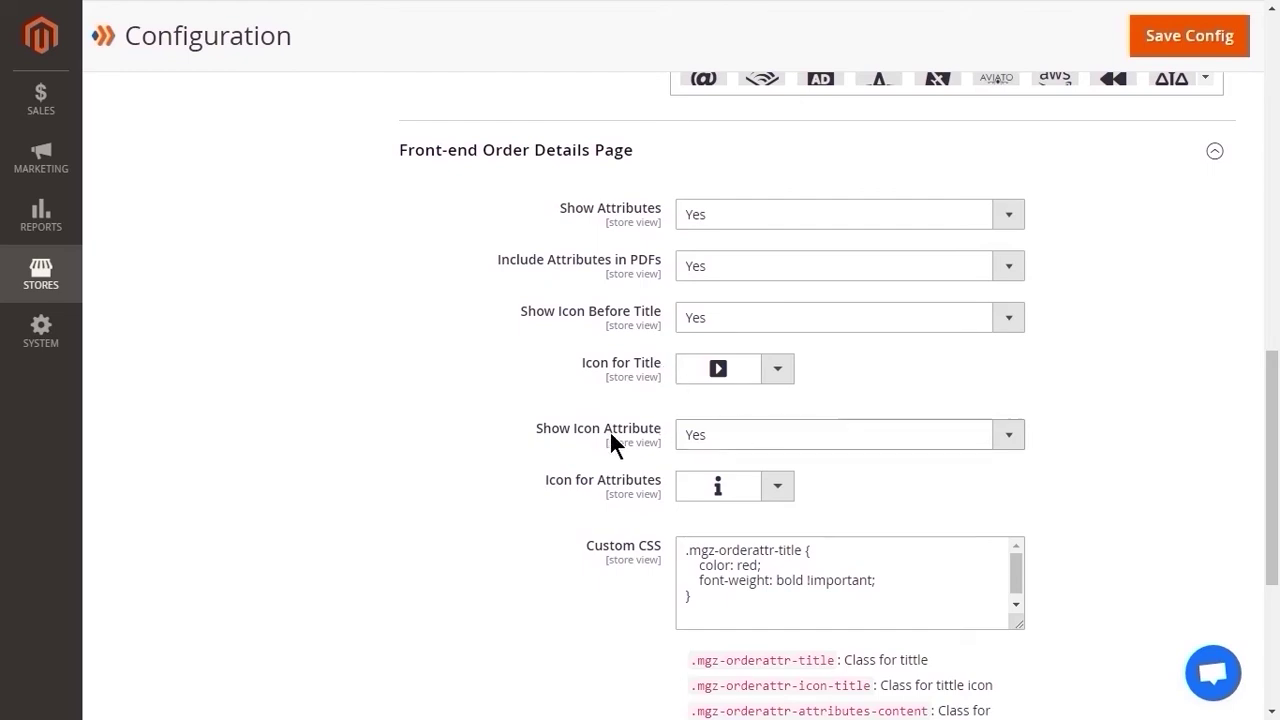
scroll(584, 440, "down", 1)
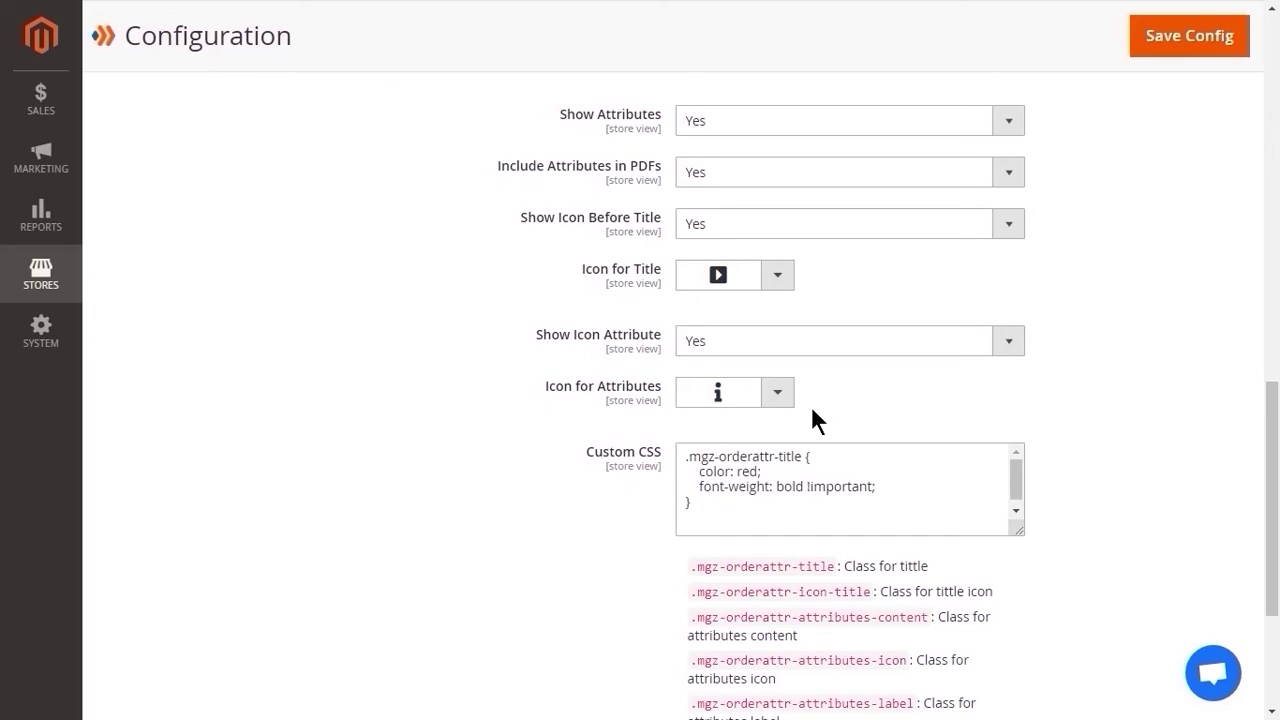
scroll(810, 420, "down", 2)
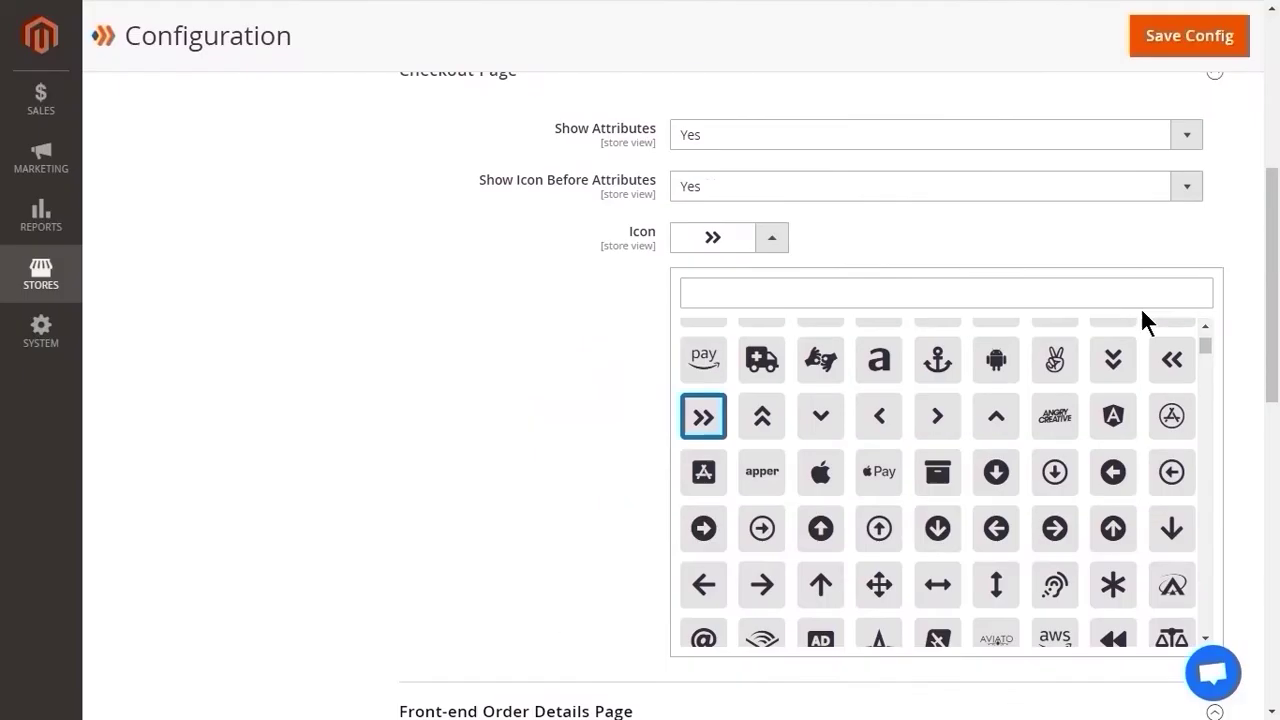
scroll(1150, 250, "up", 2)
left_click(1183, 40)
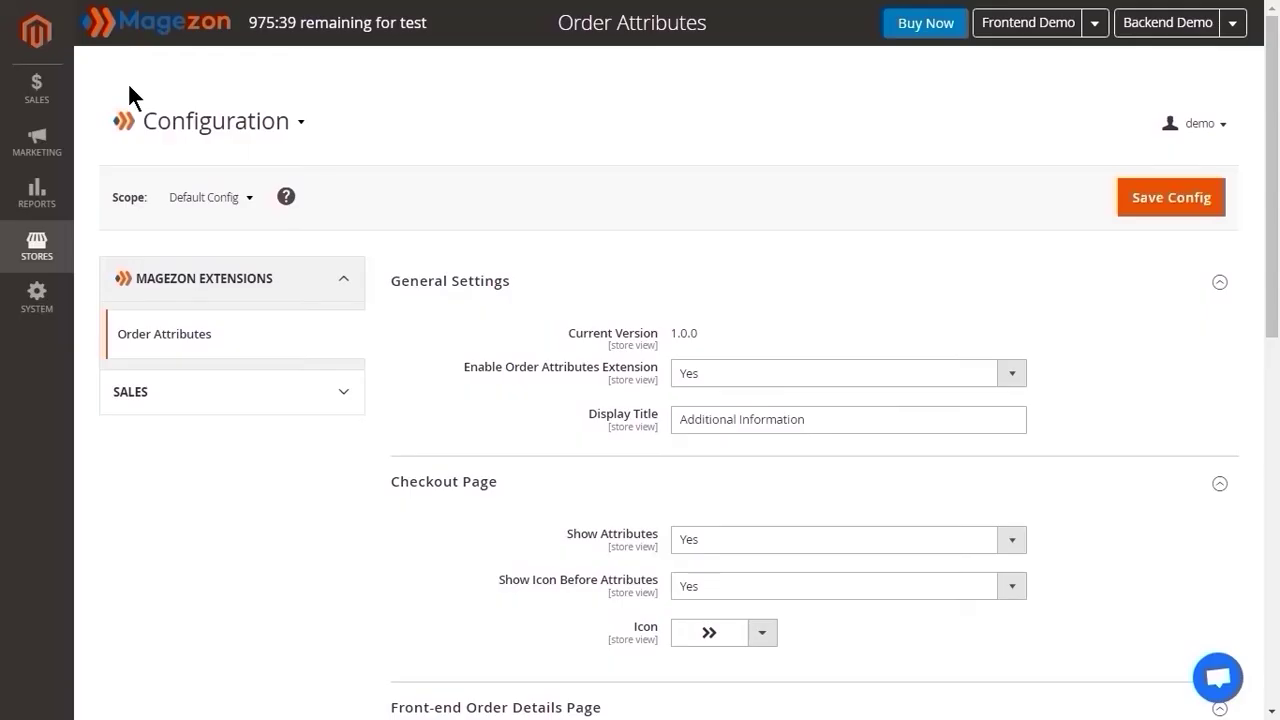
Go to the Order Attributes list under Sales and start a new attribute
left_click(36, 116)
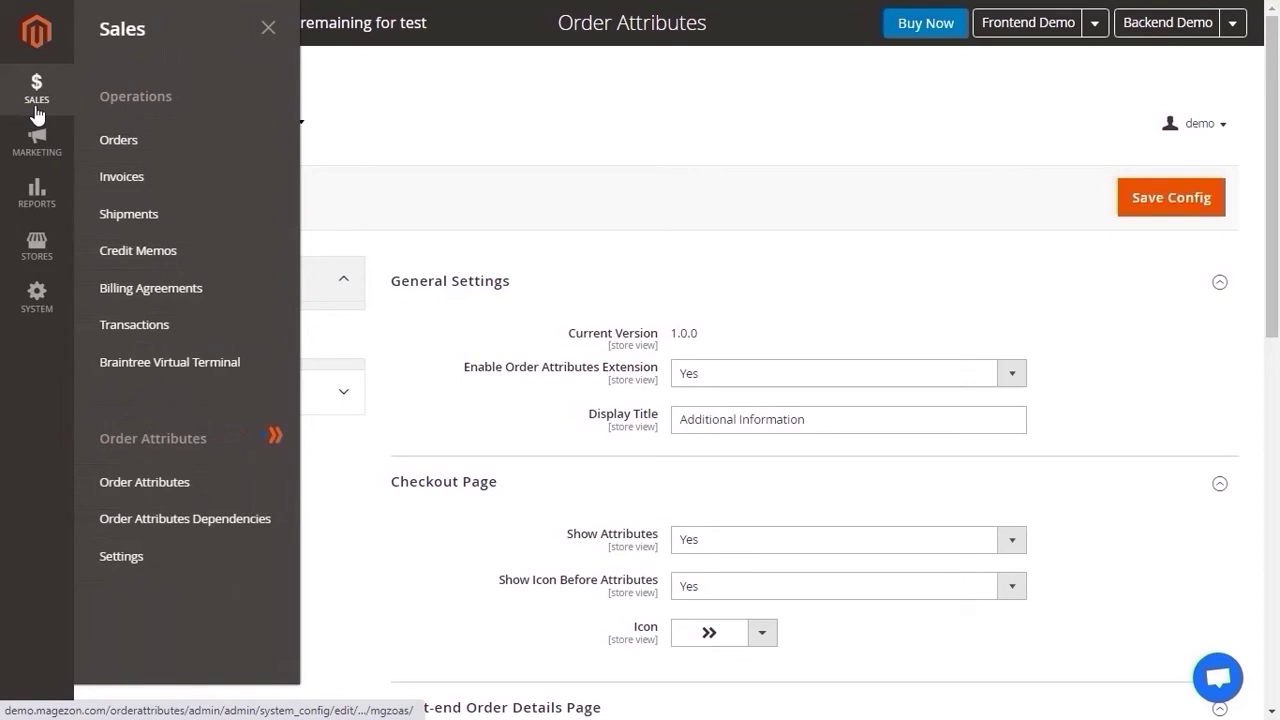
left_click(164, 496)
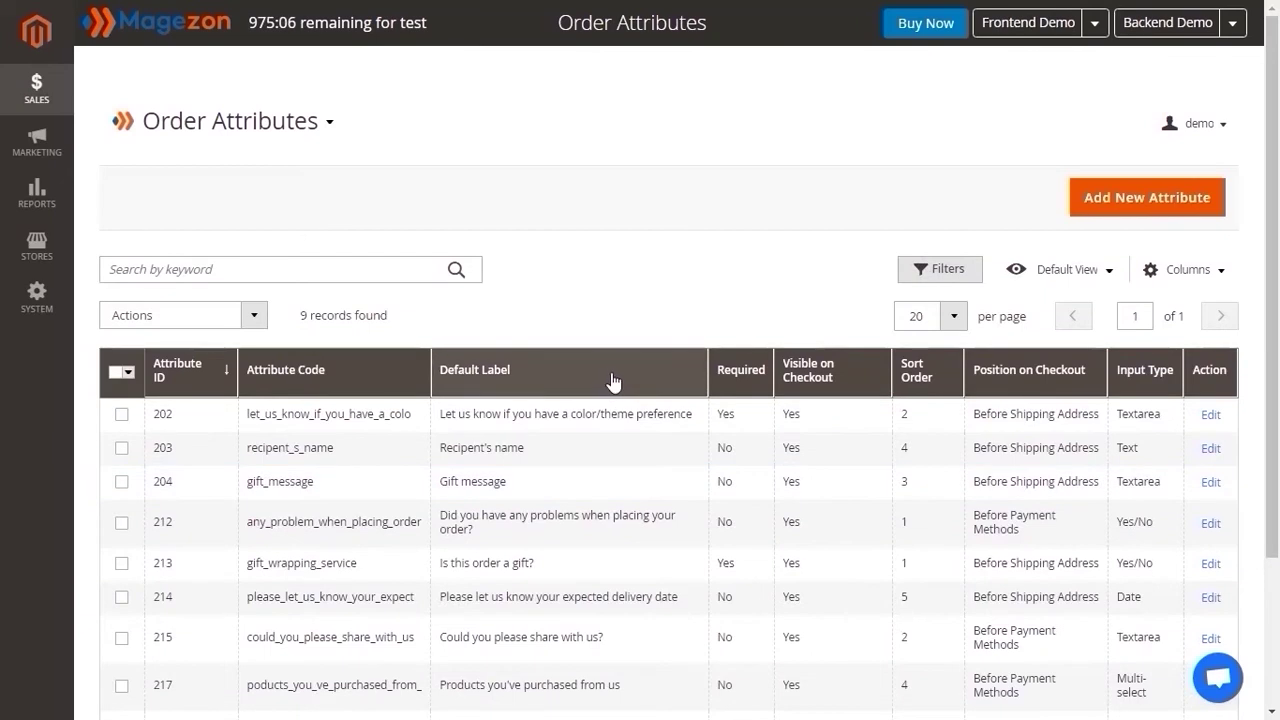
left_click(1146, 205)
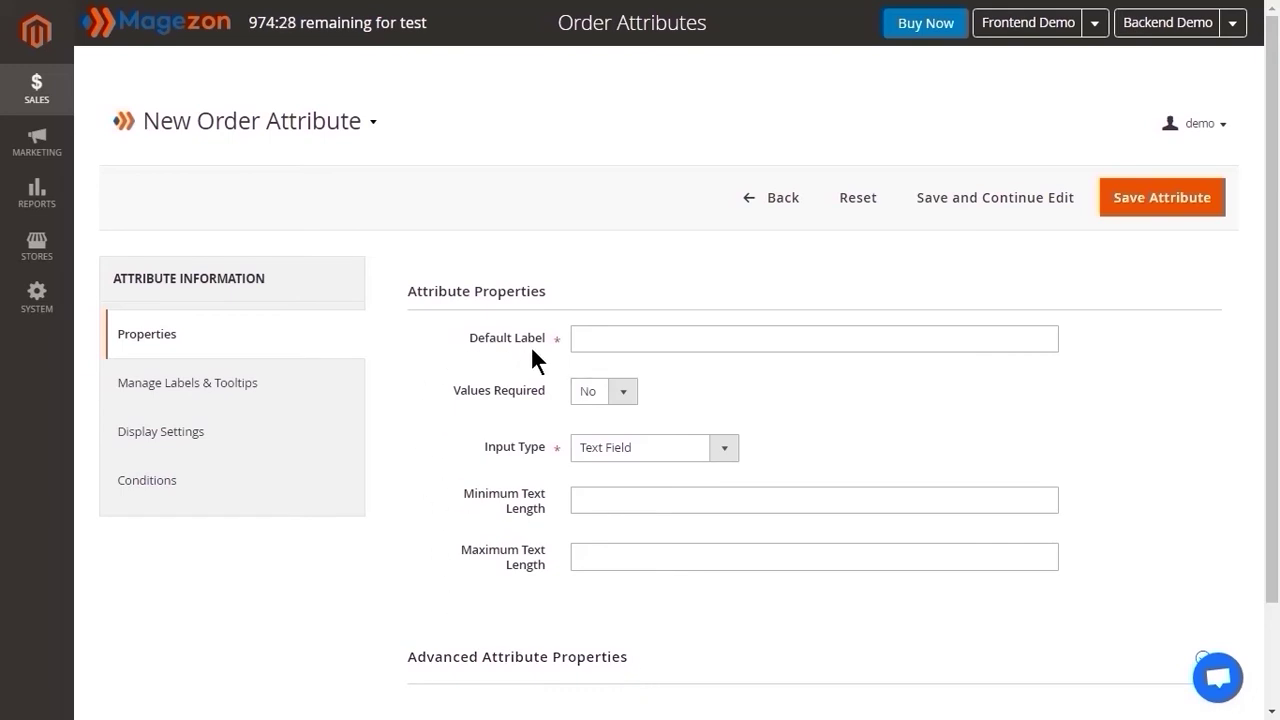
Enter "Your preferred payment methods" as the new attribute's default label
left_click(603, 334)
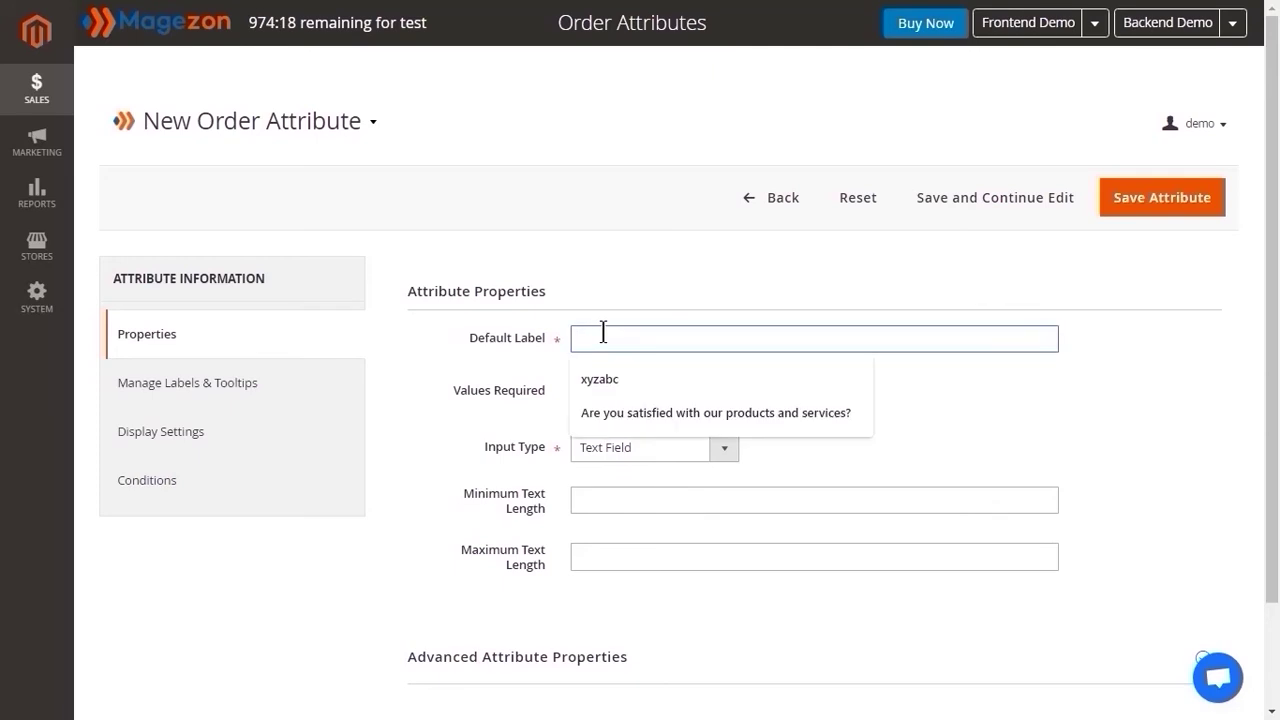
type("Your preferred ")
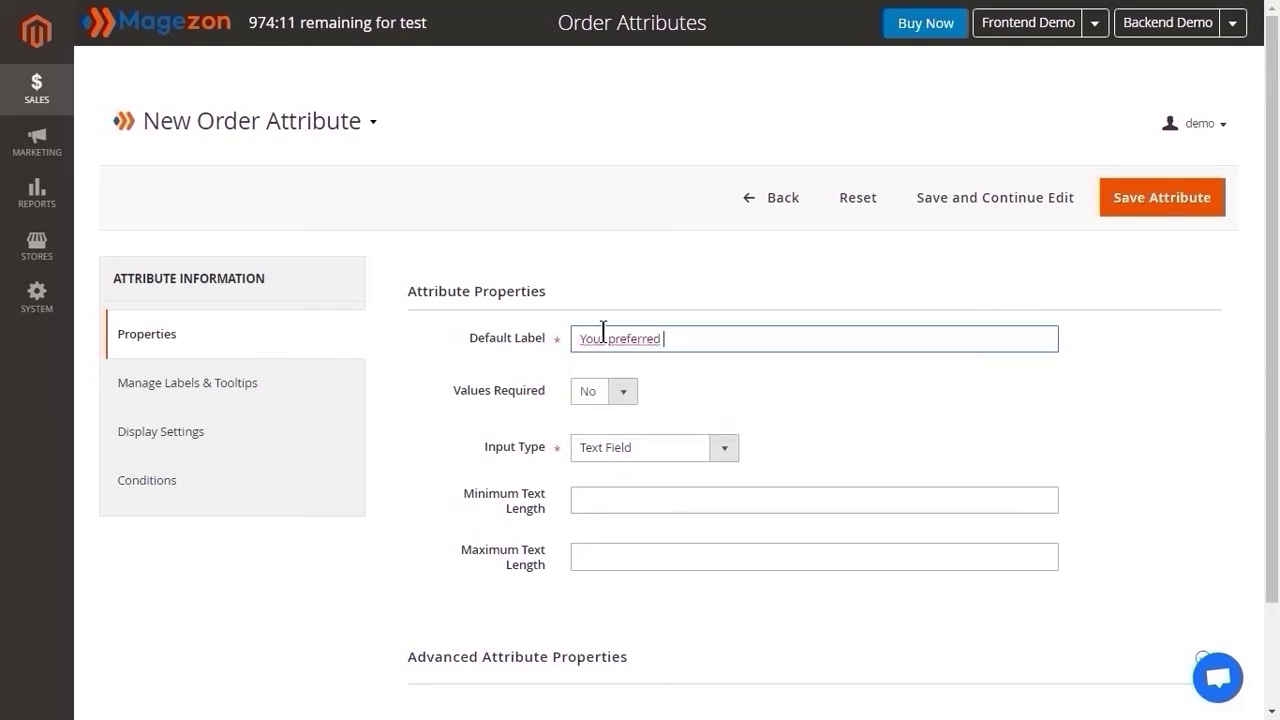
type("payment methods")
left_click(861, 411)
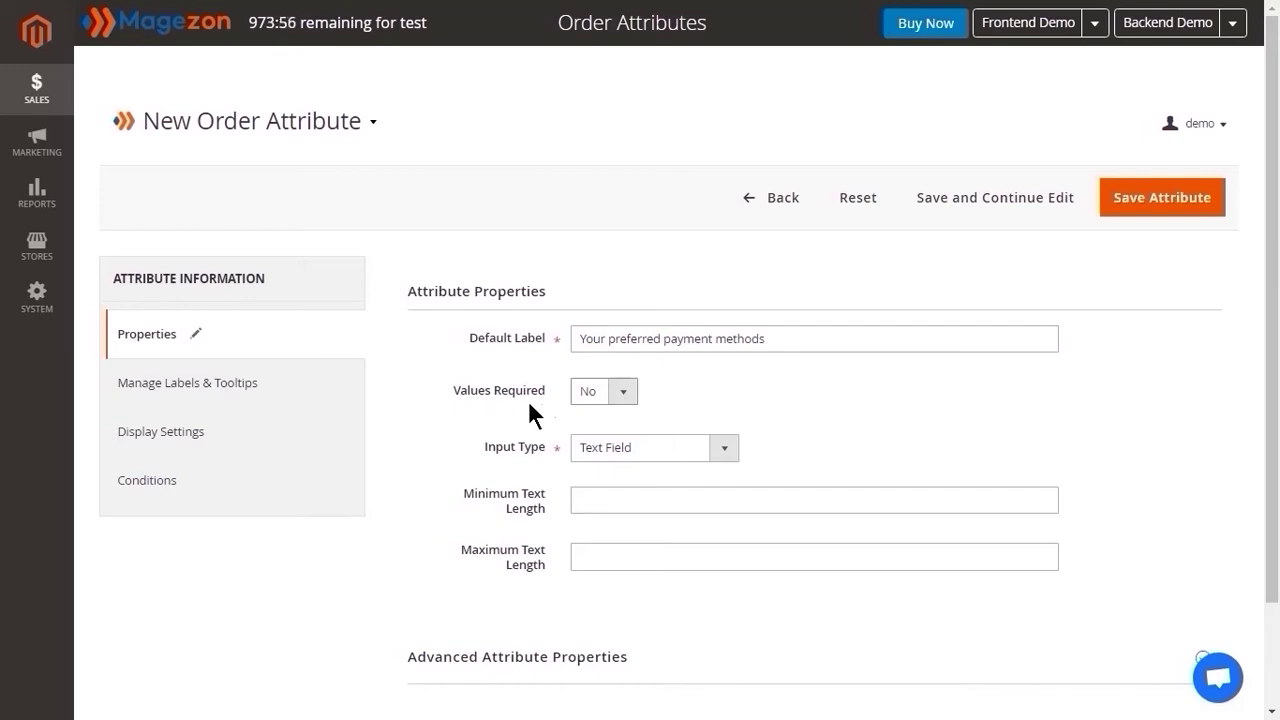
Keep Values Required at No and set the attribute's input type to Multiple Select
left_click(626, 405)
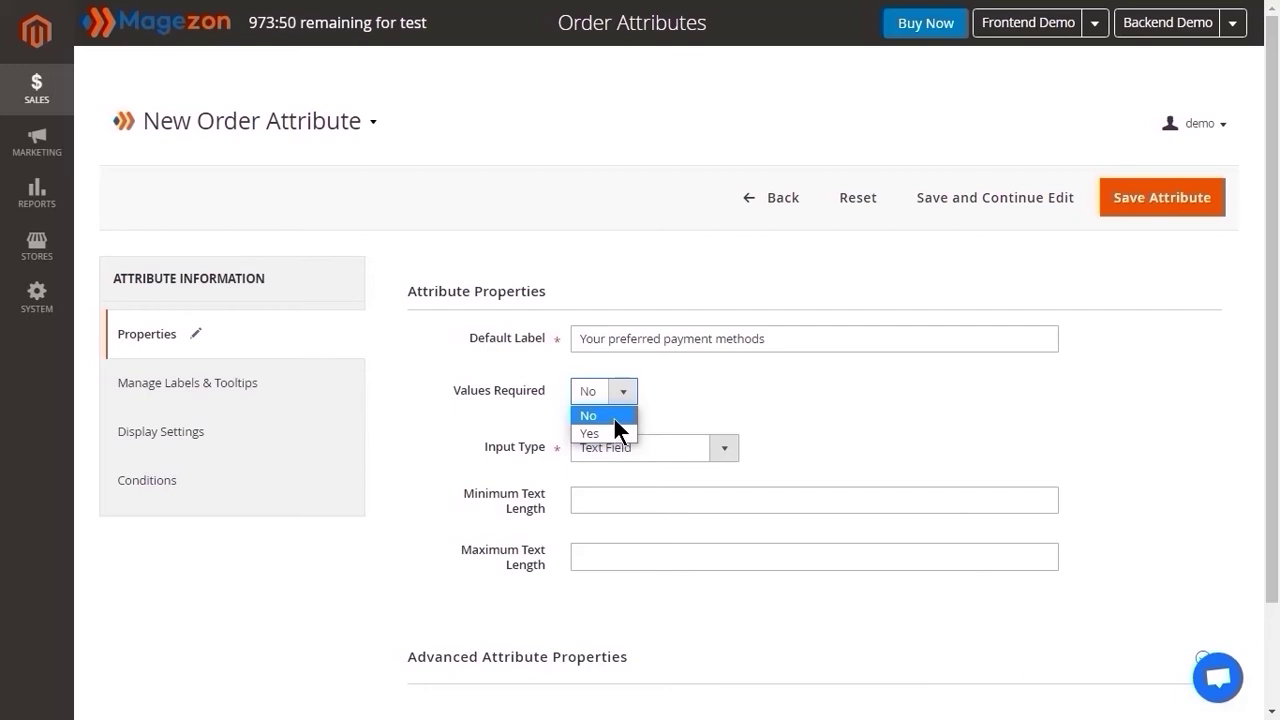
left_click(614, 416)
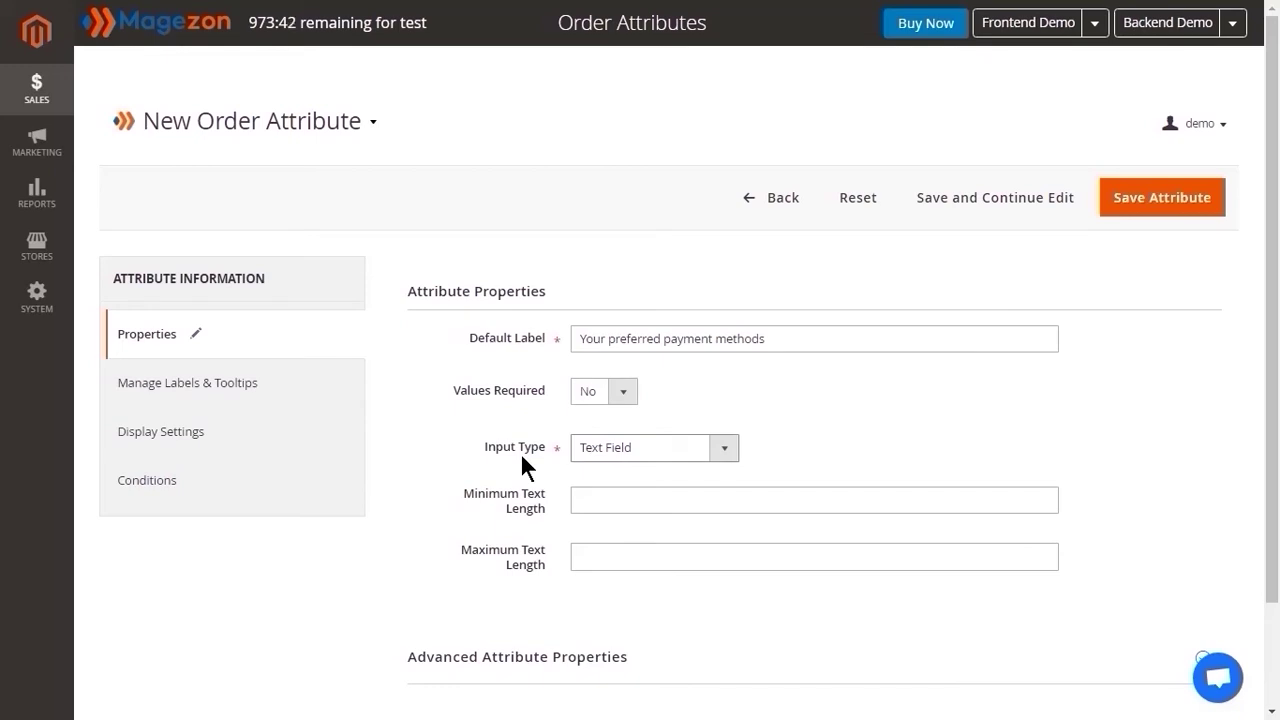
left_click(722, 455)
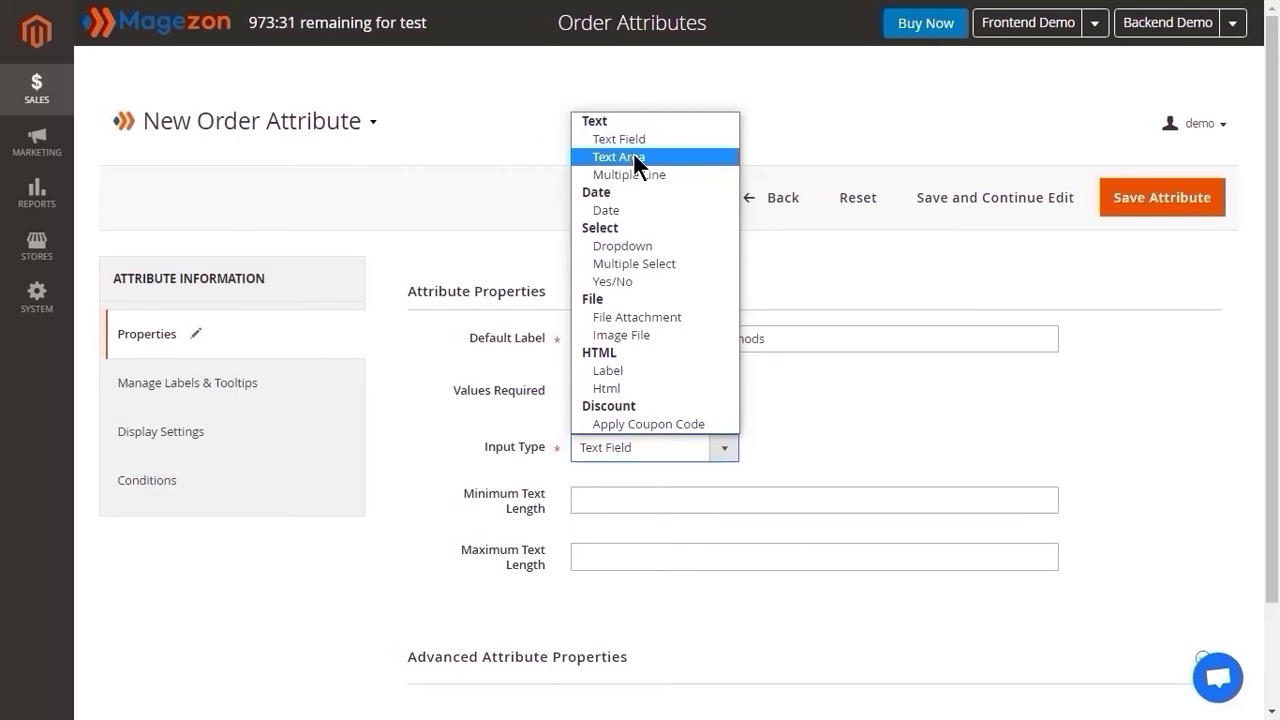
left_click(651, 266)
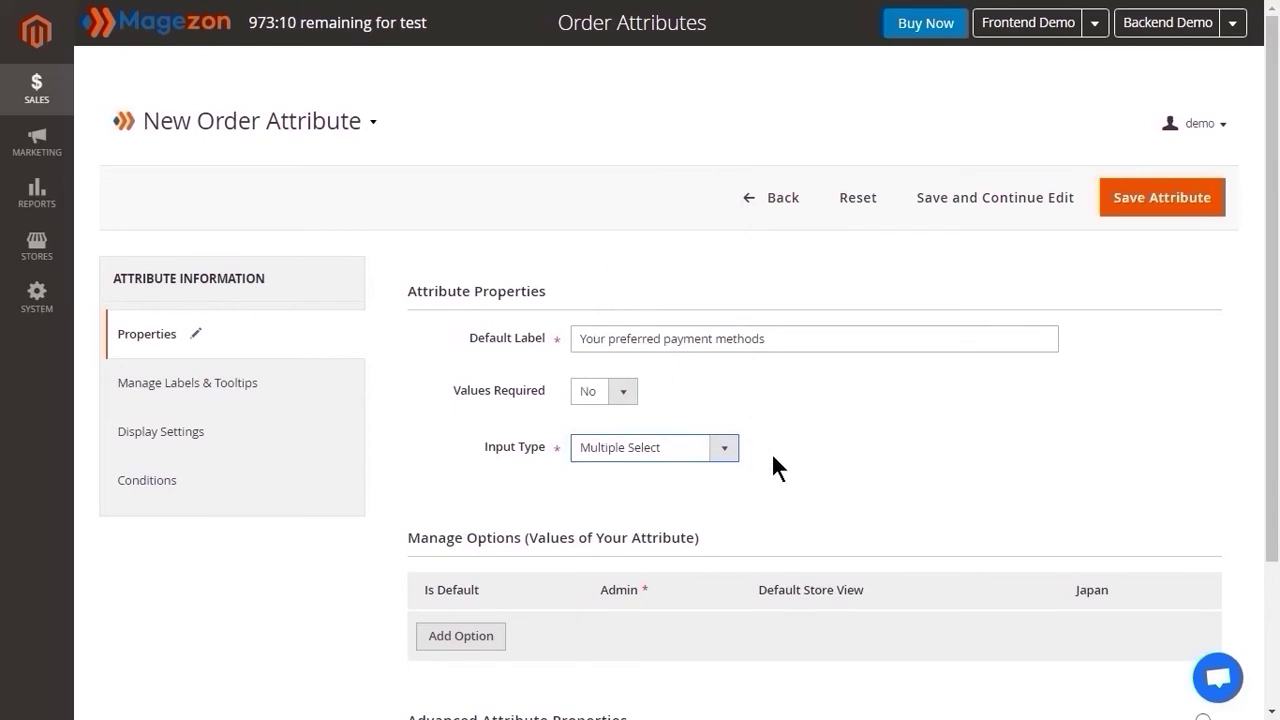
Add an attribute option named Visa for both Admin and Default Store View
scroll(673, 446, "down", 1)
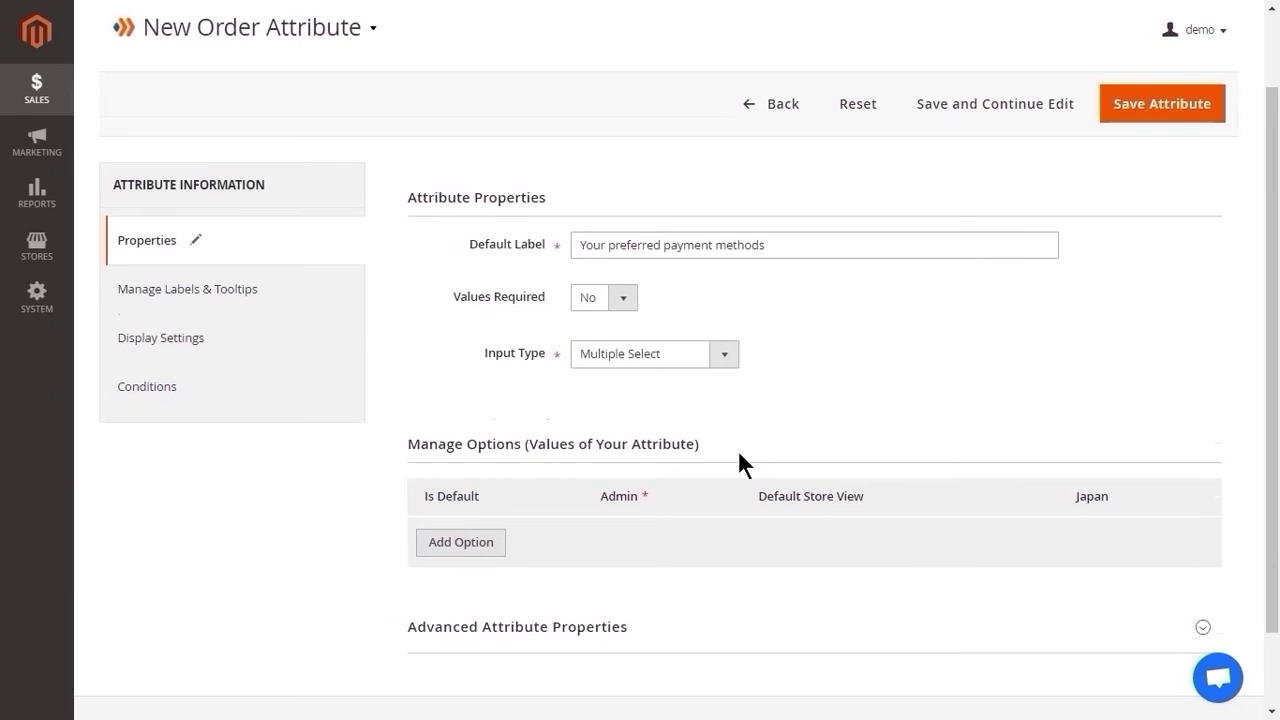
scroll(739, 454, "down", 1)
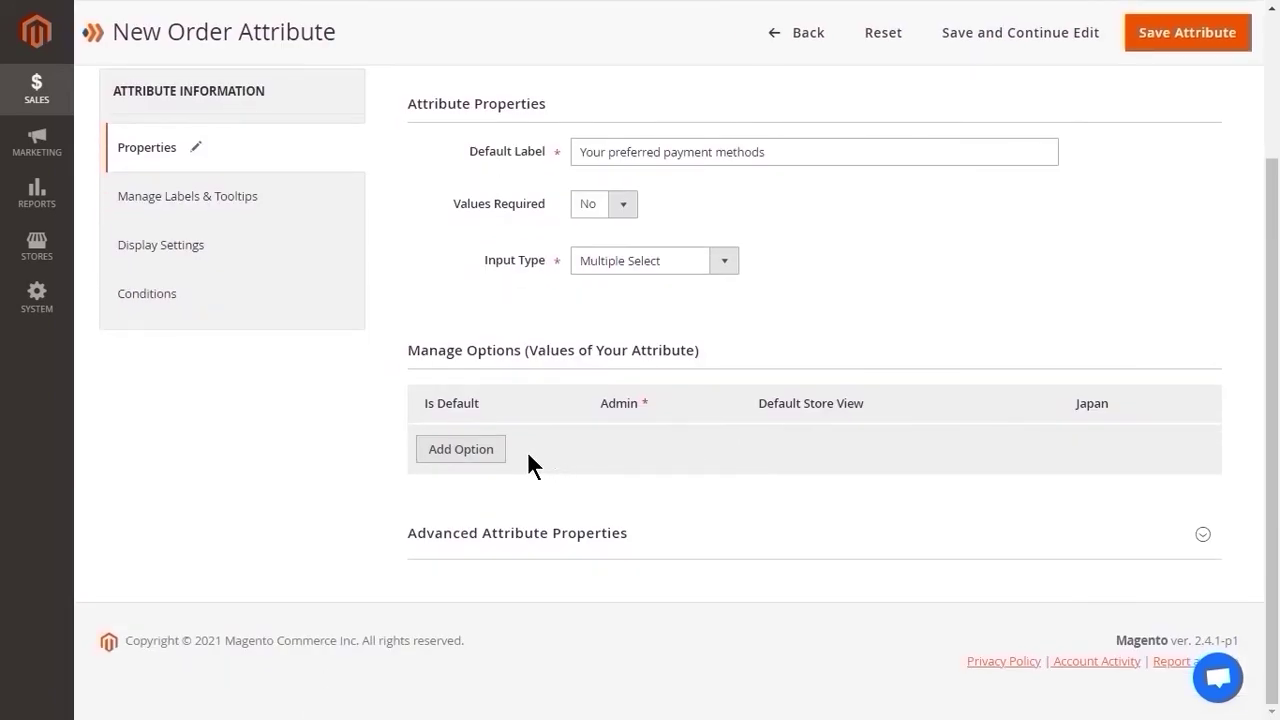
left_click(460, 449)
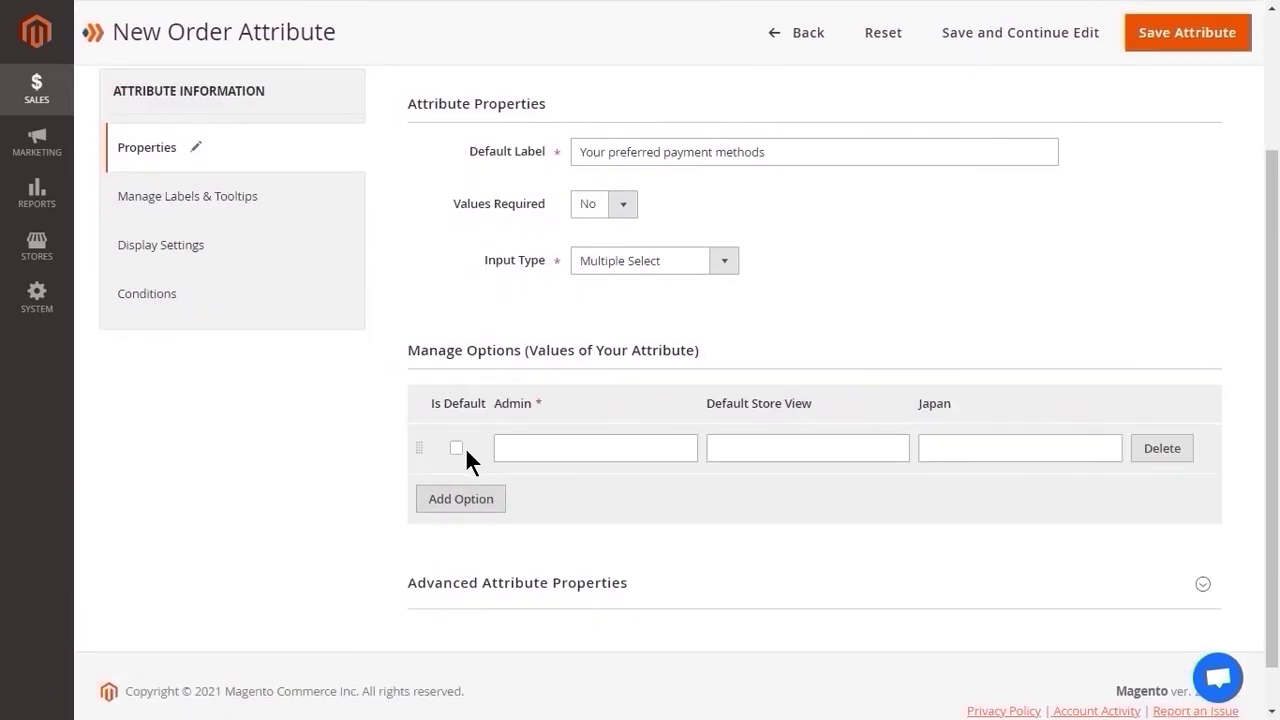
left_click(547, 448)
type("Visa")
left_click(763, 448)
type("Visa")
Add a second option named Mastercard for both Admin and Default Store View
left_click(492, 499)
left_click(549, 500)
type("Mastercard")
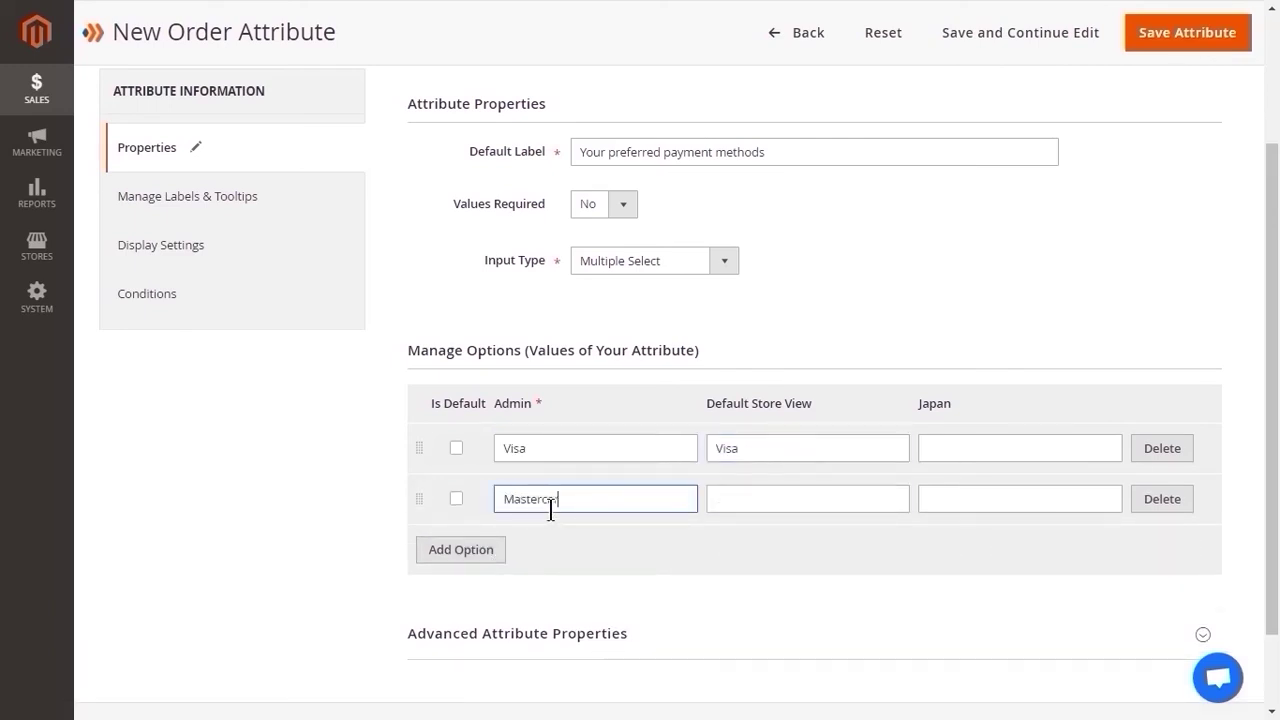
key("Tab")
type("Mastercard")
Add a third option named COD for both Admin and Default Store View
left_click(461, 549)
left_click(549, 549)
type("COD")
key("ctrl+a")
key("ctrl+c")
key("Tab")
key("ctrl+v")
Add a fourth option named Paypal for Admin and Default Store View, and make Mastercard the default option
left_click(461, 600)
left_click(550, 600)
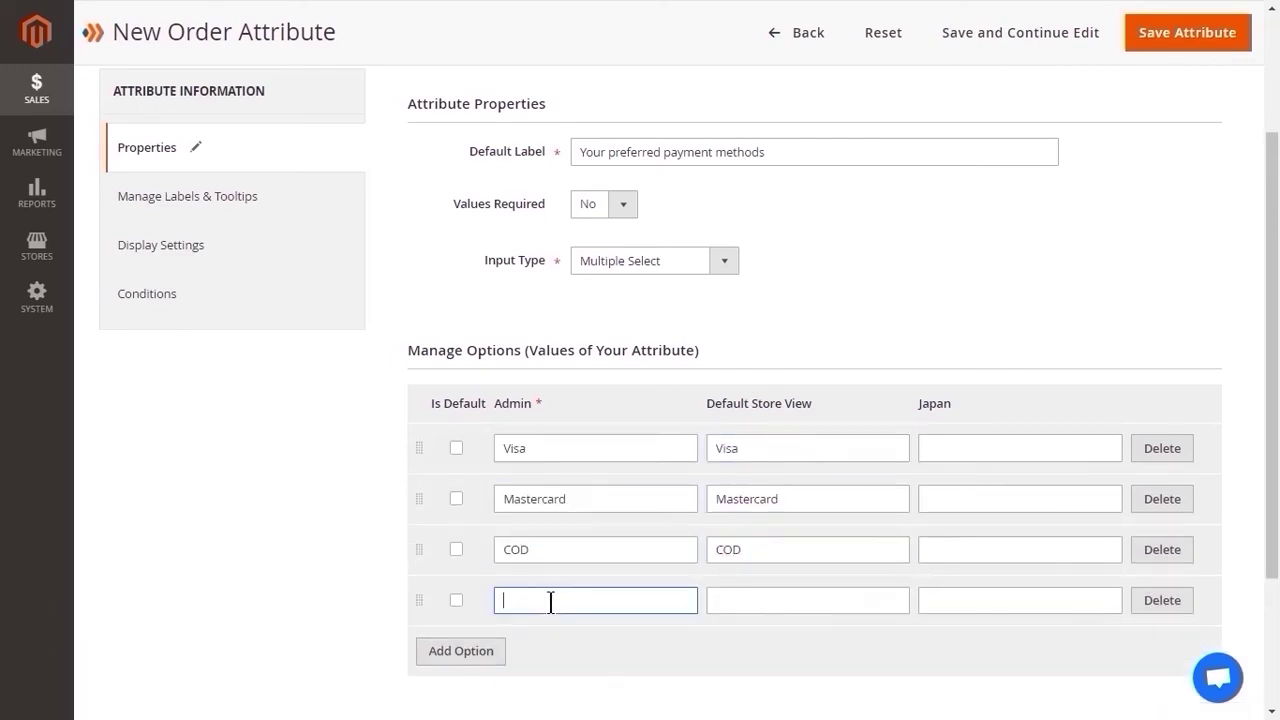
type("Paypal")
key("ctrl+a")
key("ctrl+c")
key("Tab")
key("ctrl+v")
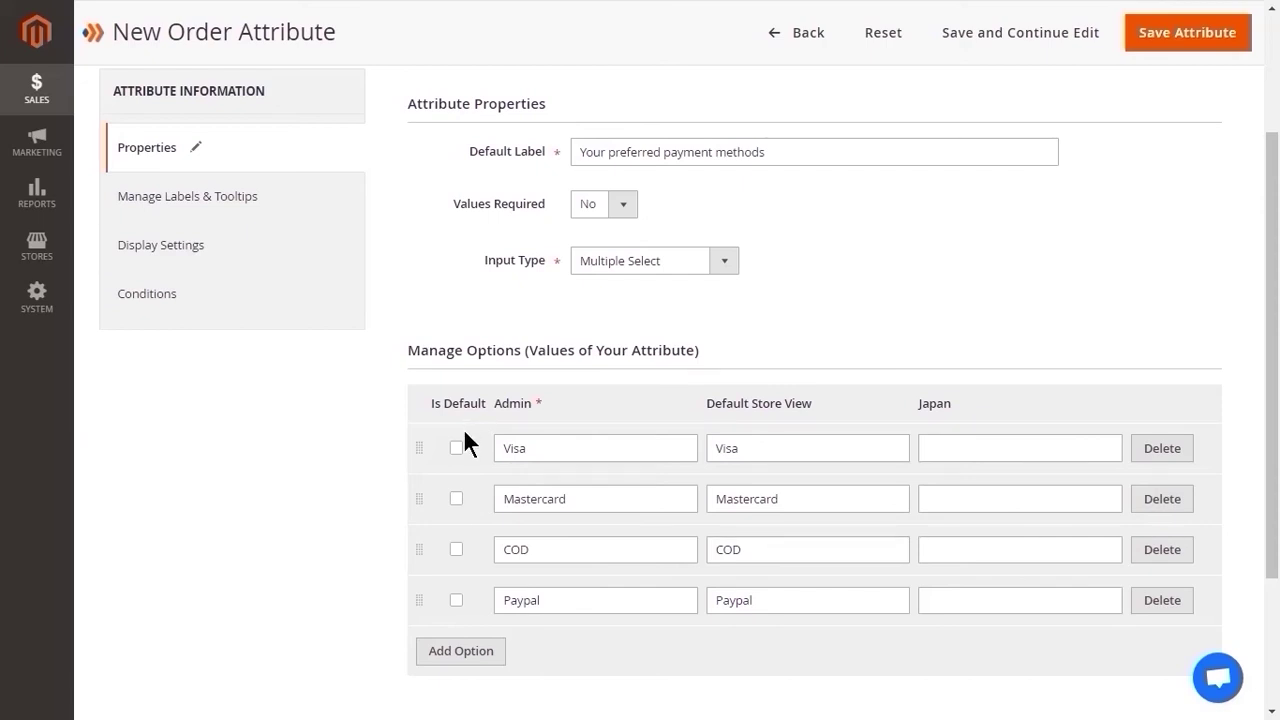
left_click(457, 498)
Expand the Advanced Attribute Properties section and read the Attribute Code naming restrictions
scroll(617, 654, "down", 2)
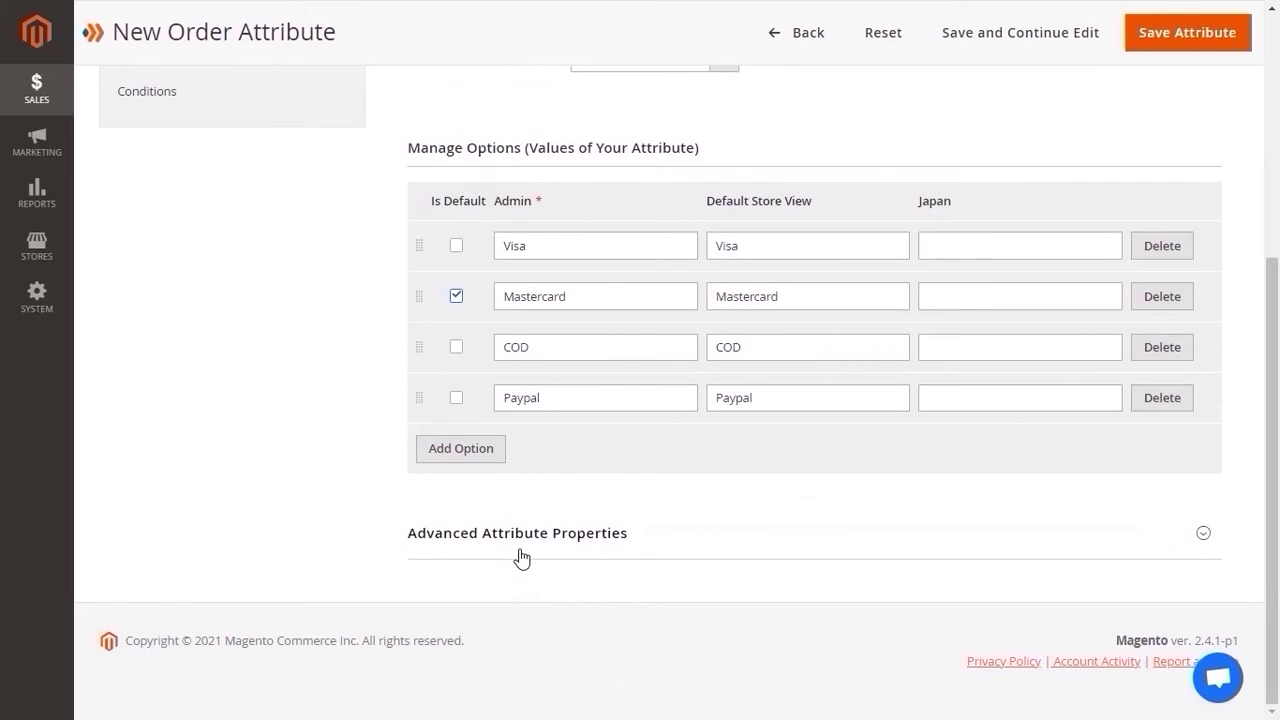
left_click(520, 556)
scroll(569, 560, "down", 2)
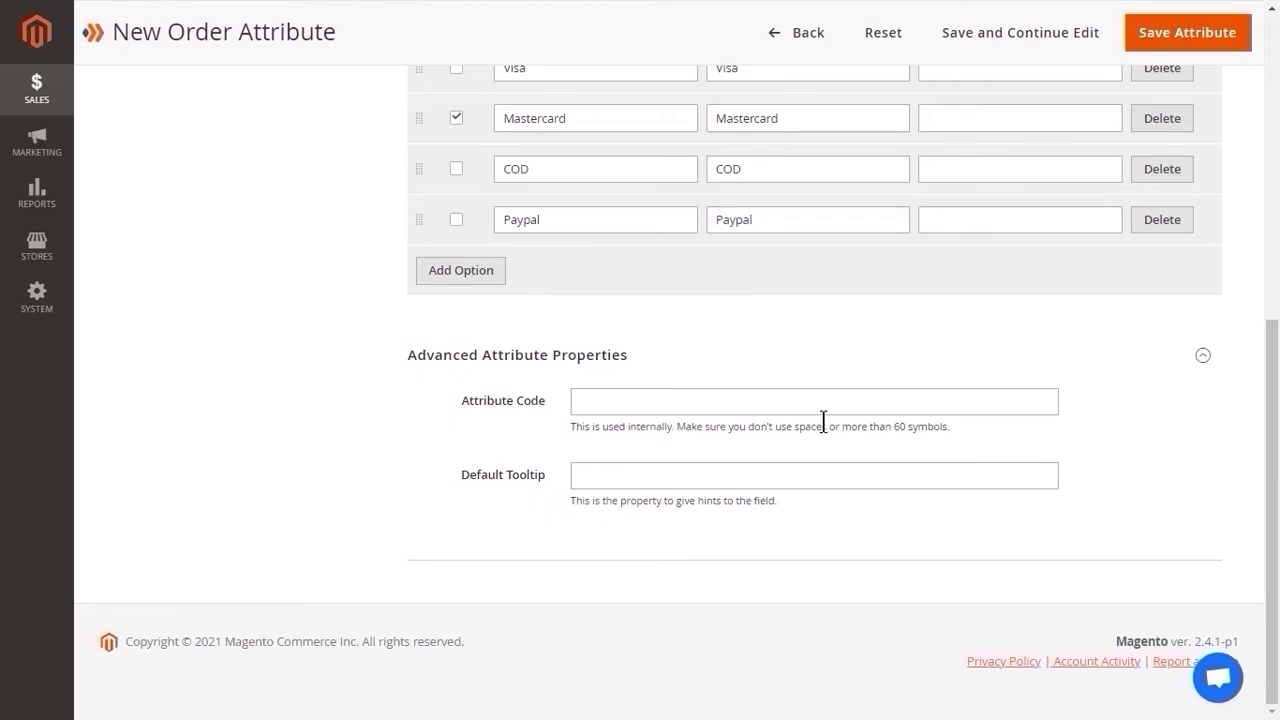
left_click_drag(822, 422, 740, 423)
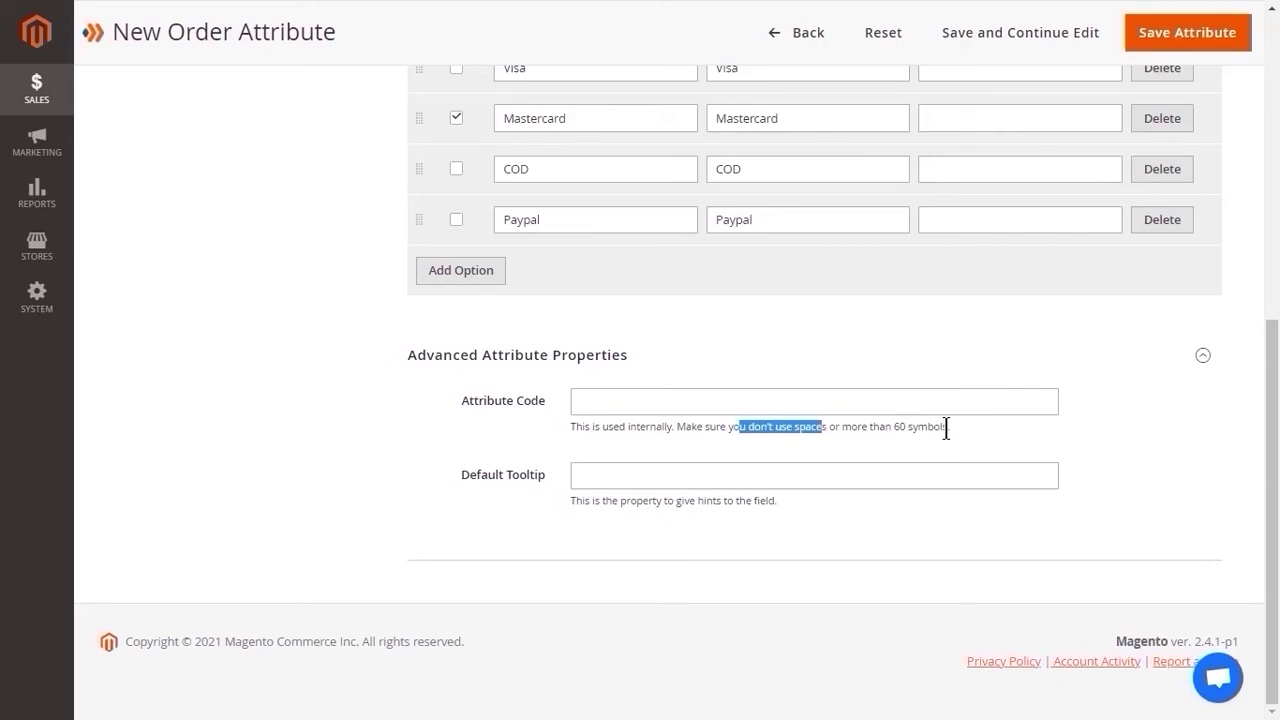
left_click_drag(949, 426, 914, 426)
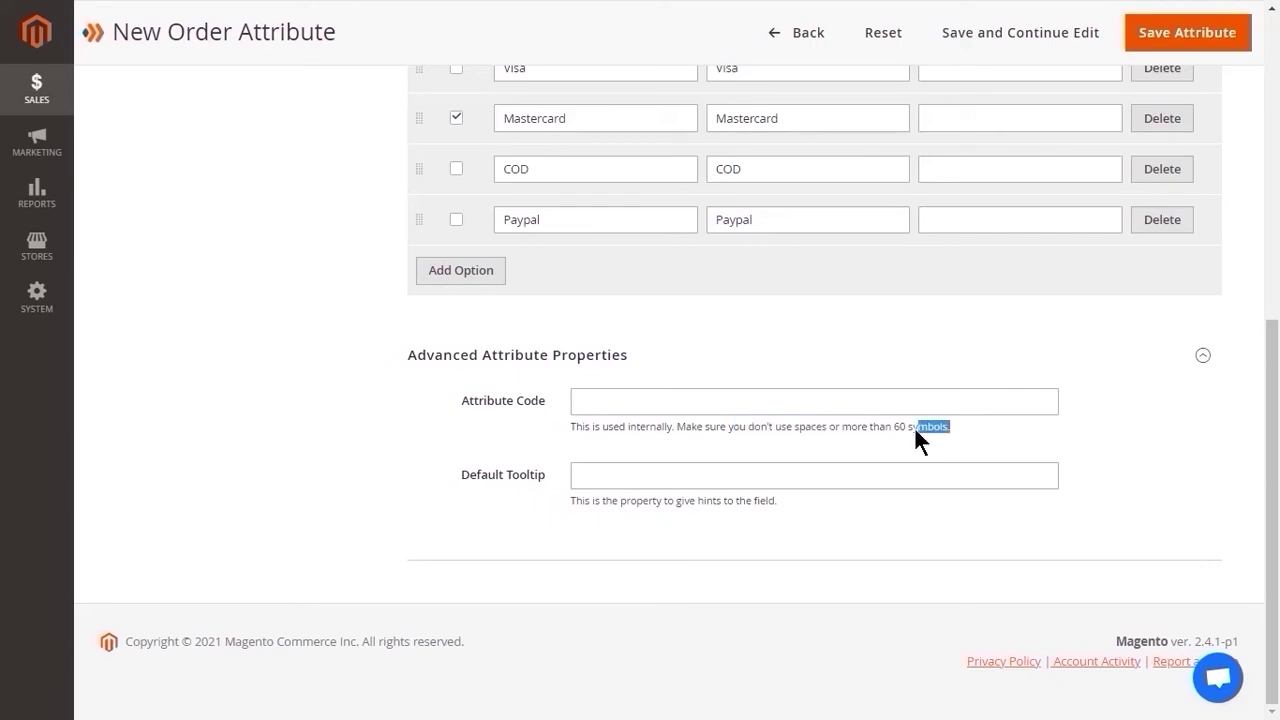
Set the Default Tooltip to "Select your preferred methods of payment" and save the attribute while keeping it open for editing
left_click(827, 454)
scroll(560, 490, "up", 1)
left_click(647, 566)
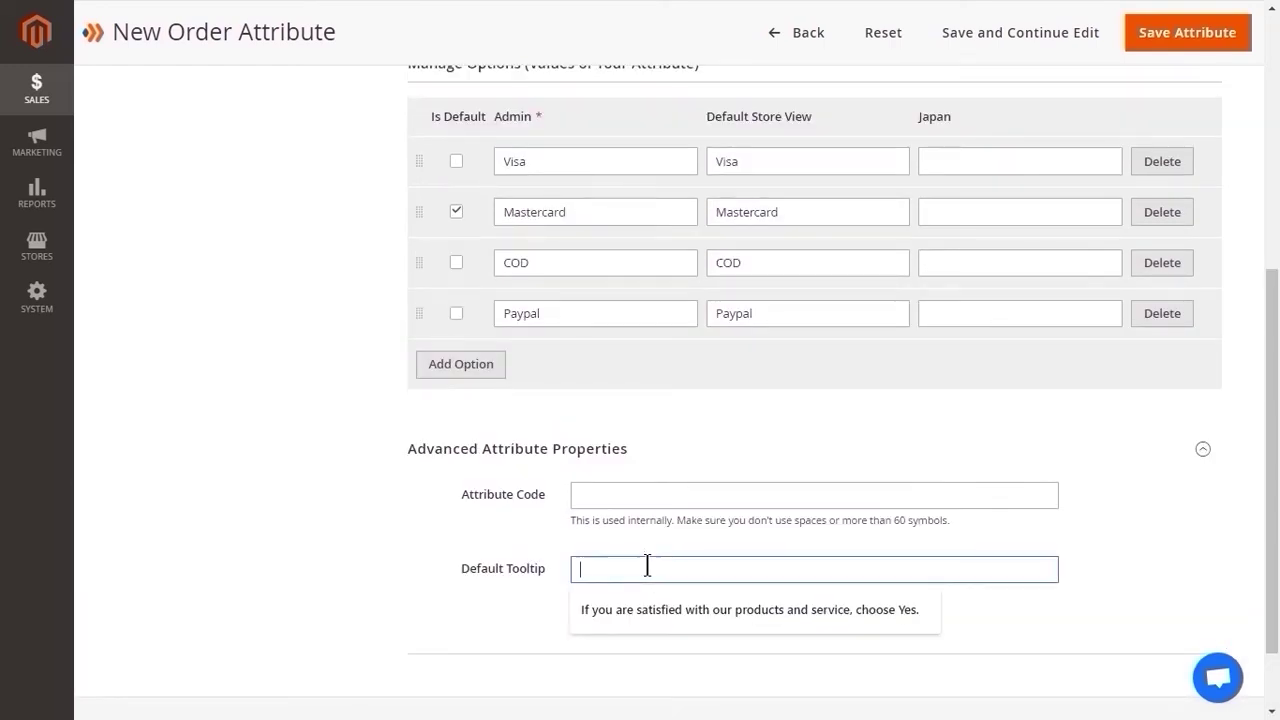
type("Select the")
key("BackSpace")
key("BackSpace")
key("BackSpace")
key("BackSpace")
type("your preferred methods of payment")
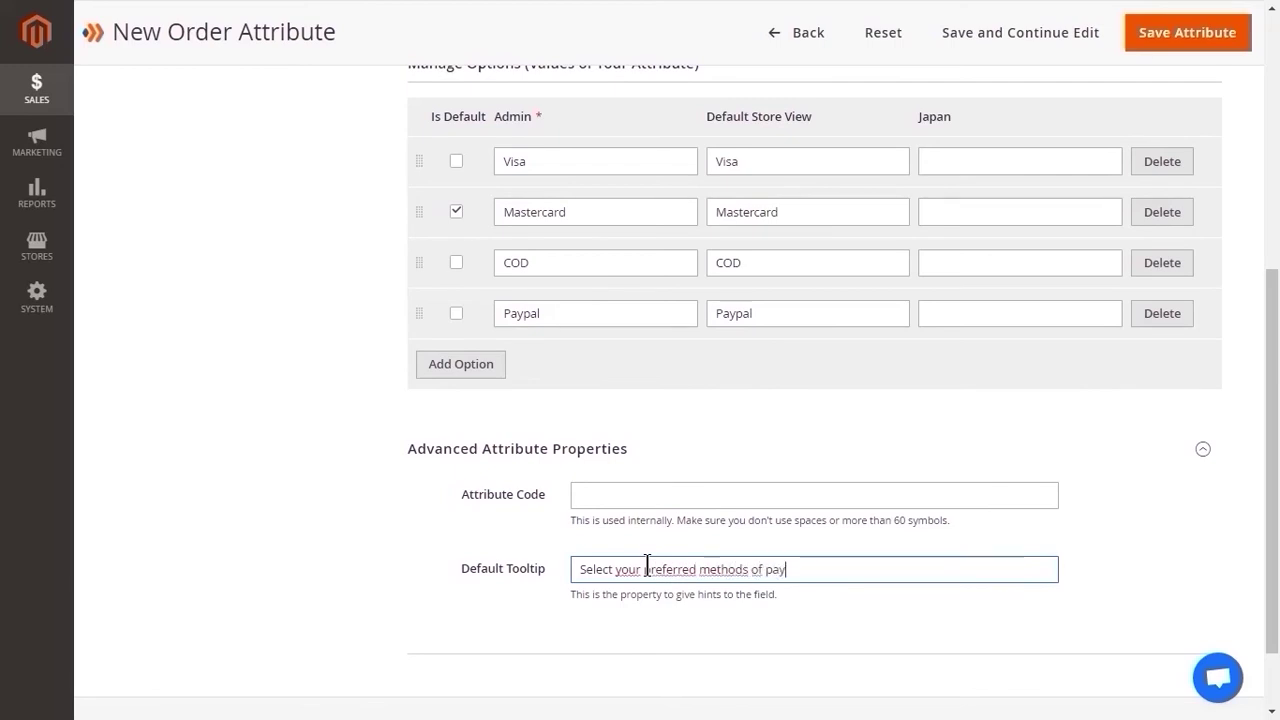
left_click(1128, 532)
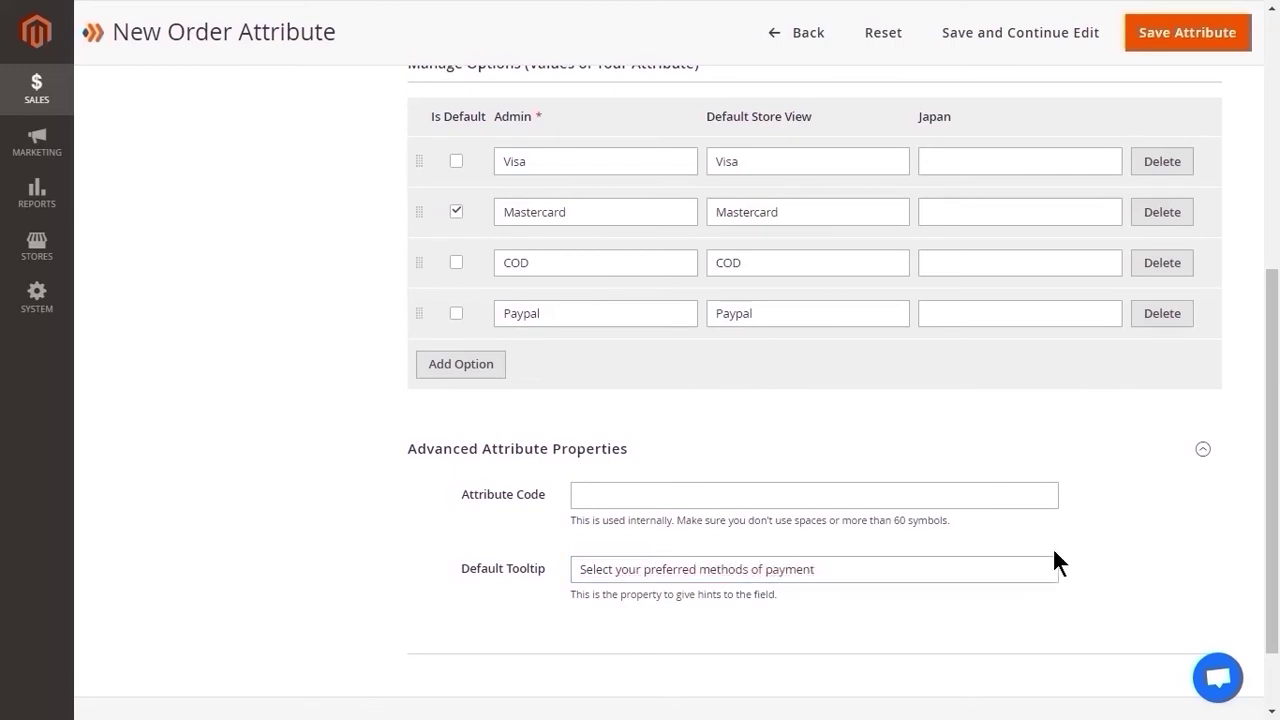
scroll(1000, 160, "up", 5)
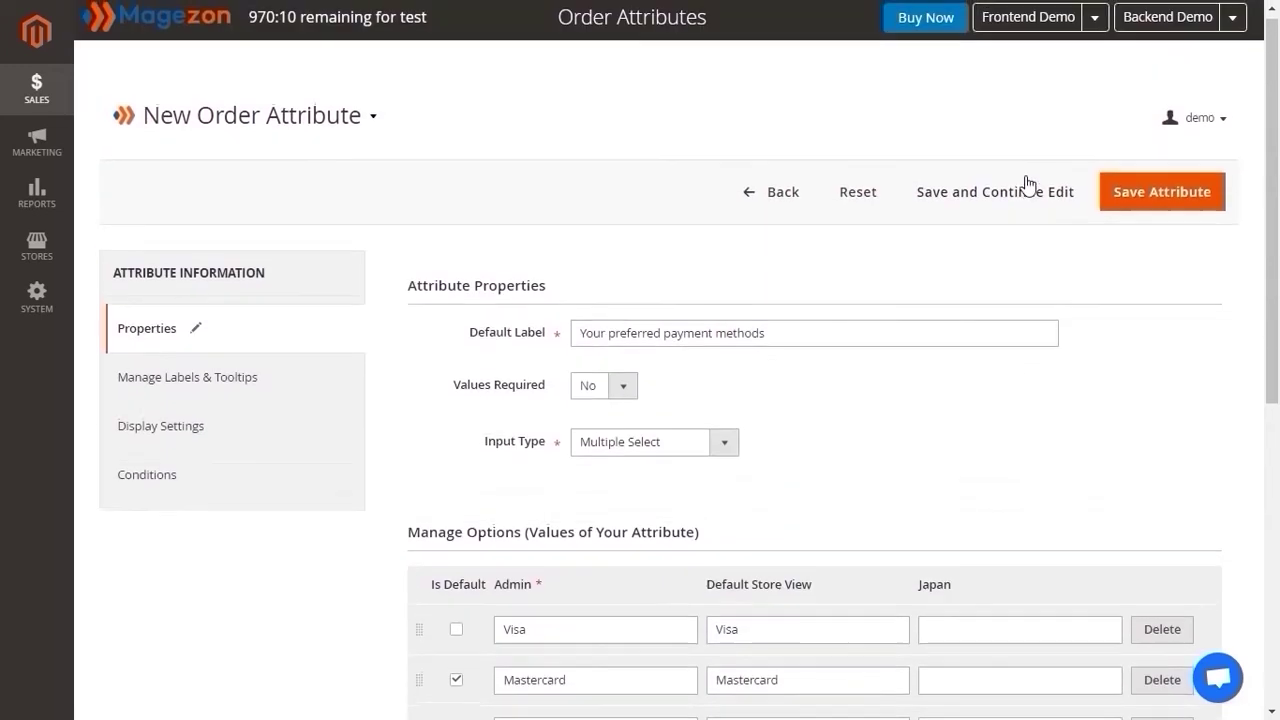
left_click(1006, 194)
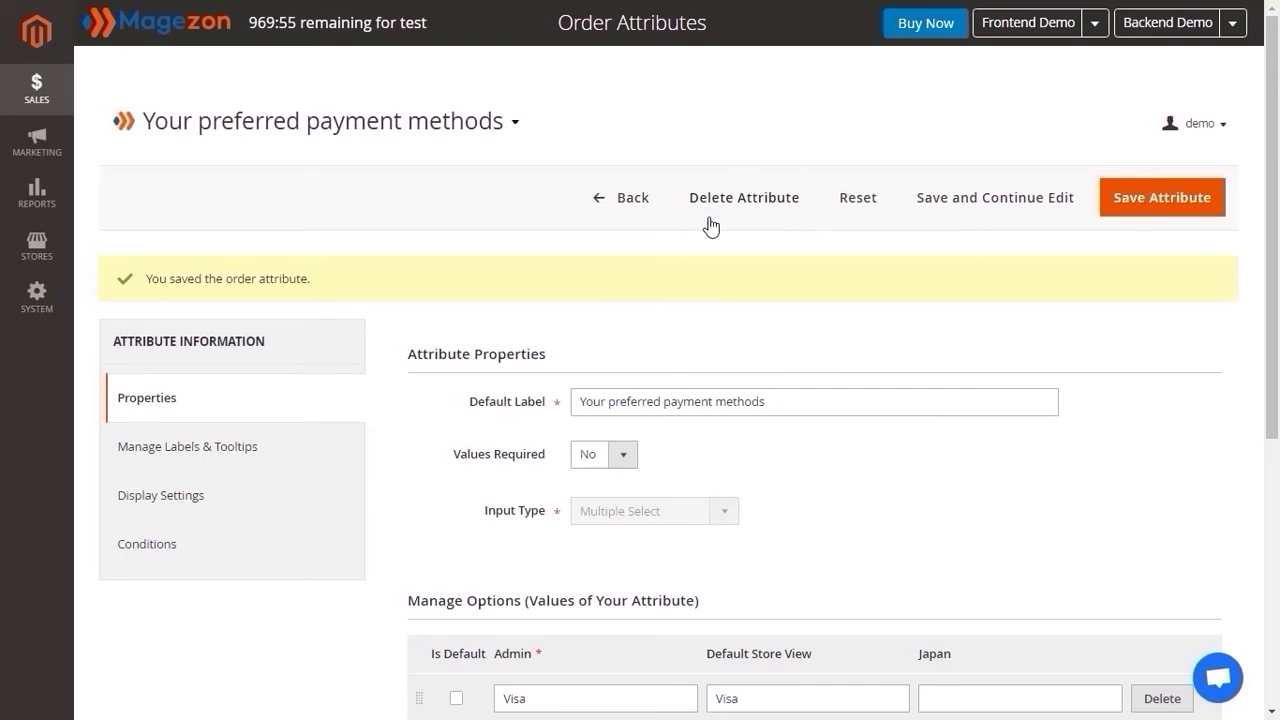
Review the saved attribute's properties, including the locked Input Type and the Attribute Code under Advanced Attribute Properties
scroll(842, 451, "down", 1)
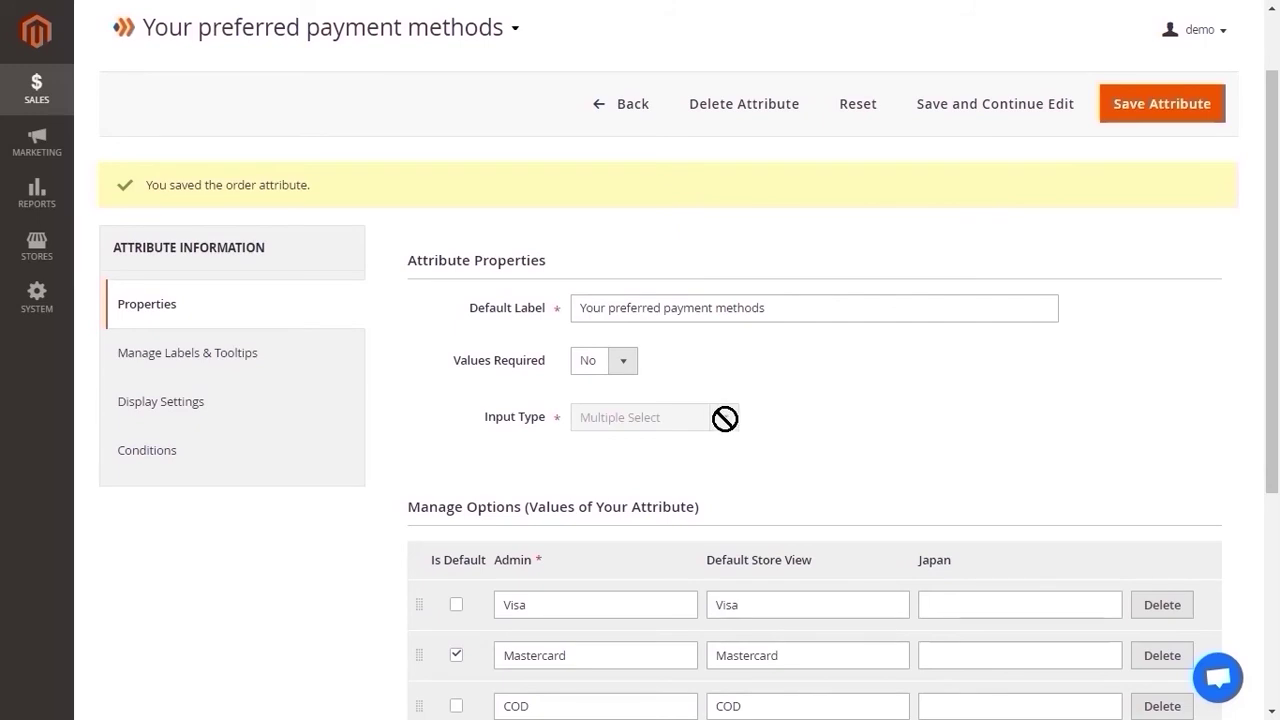
scroll(837, 440, "down", 4)
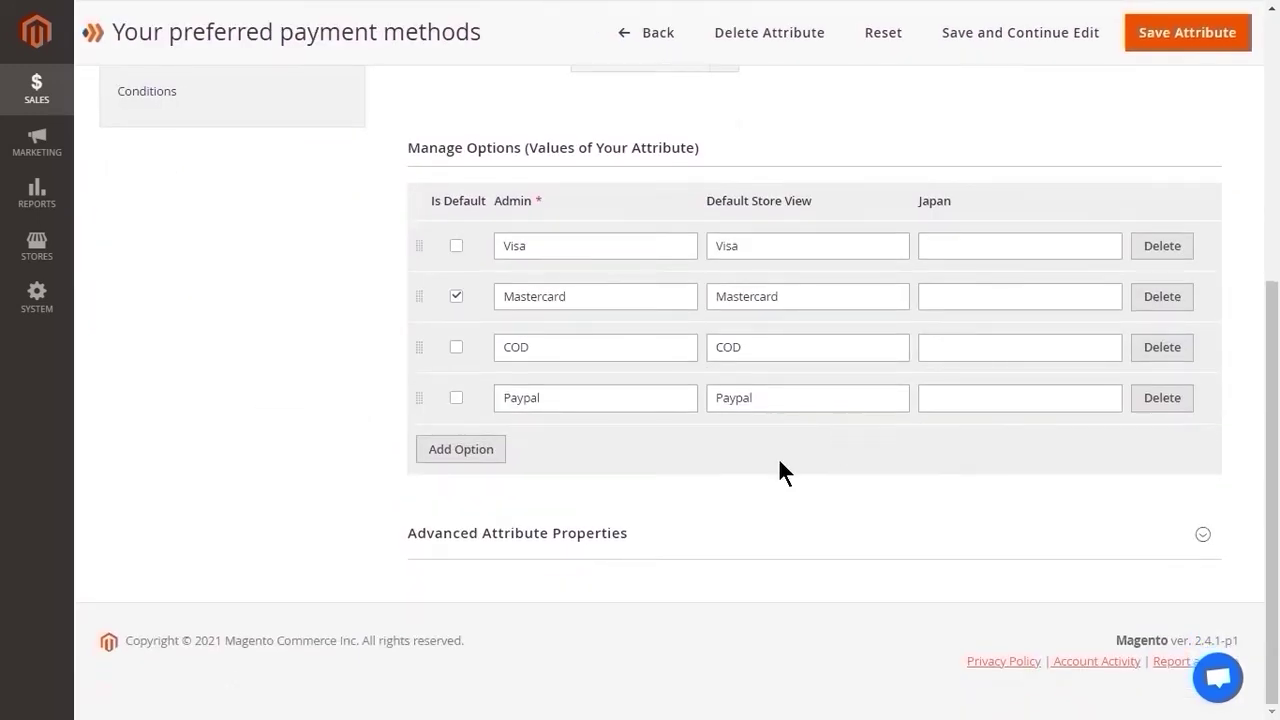
left_click(595, 530)
scroll(614, 423, "down", 1)
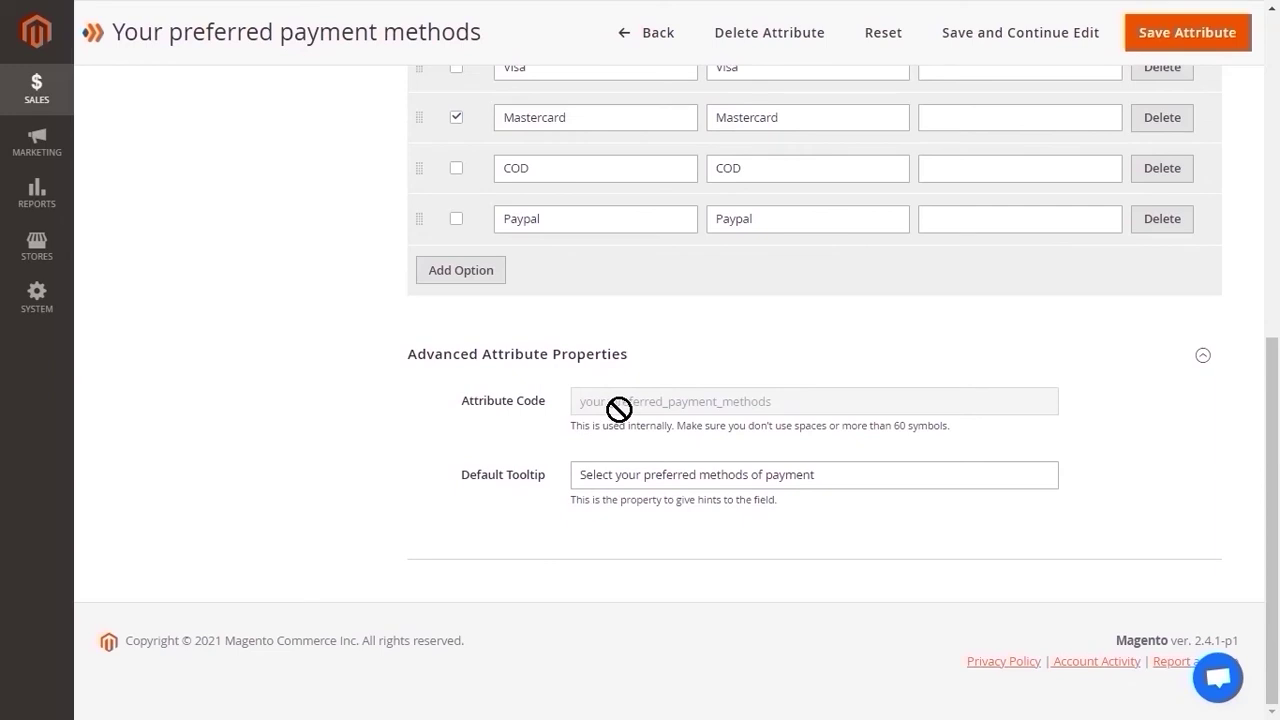
scroll(760, 410, "up", 4)
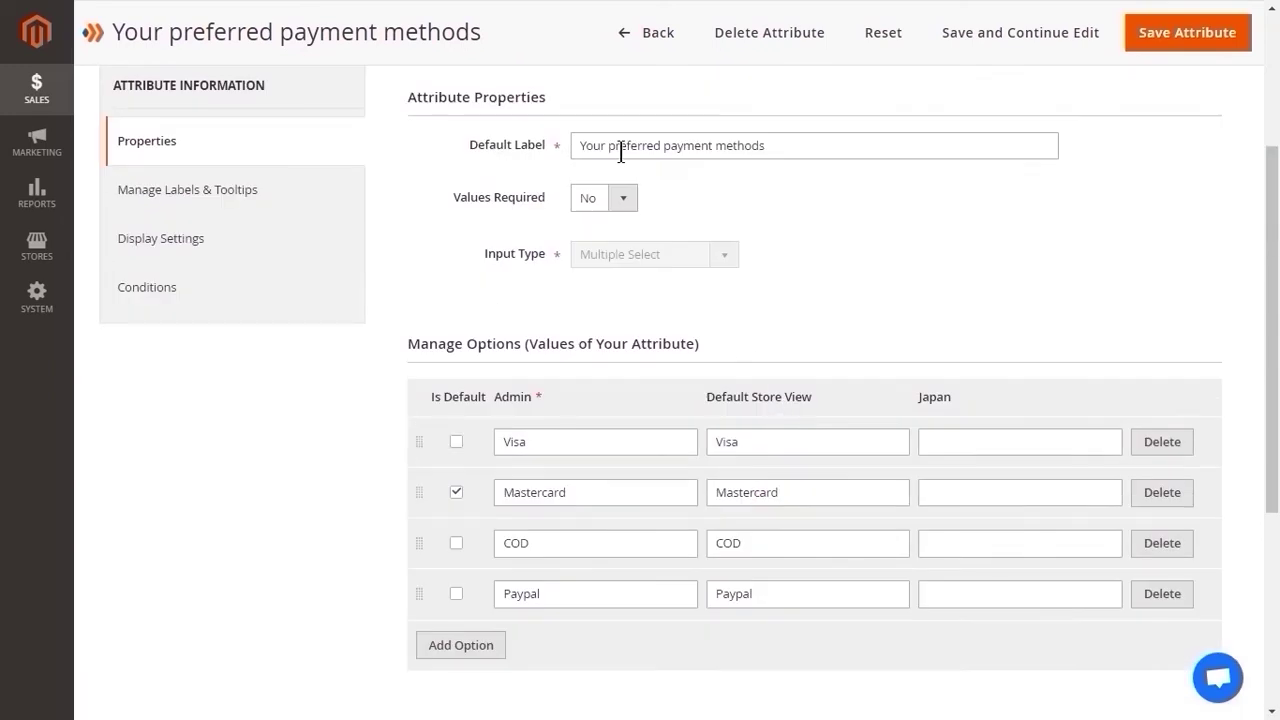
scroll(826, 284, "down", 4)
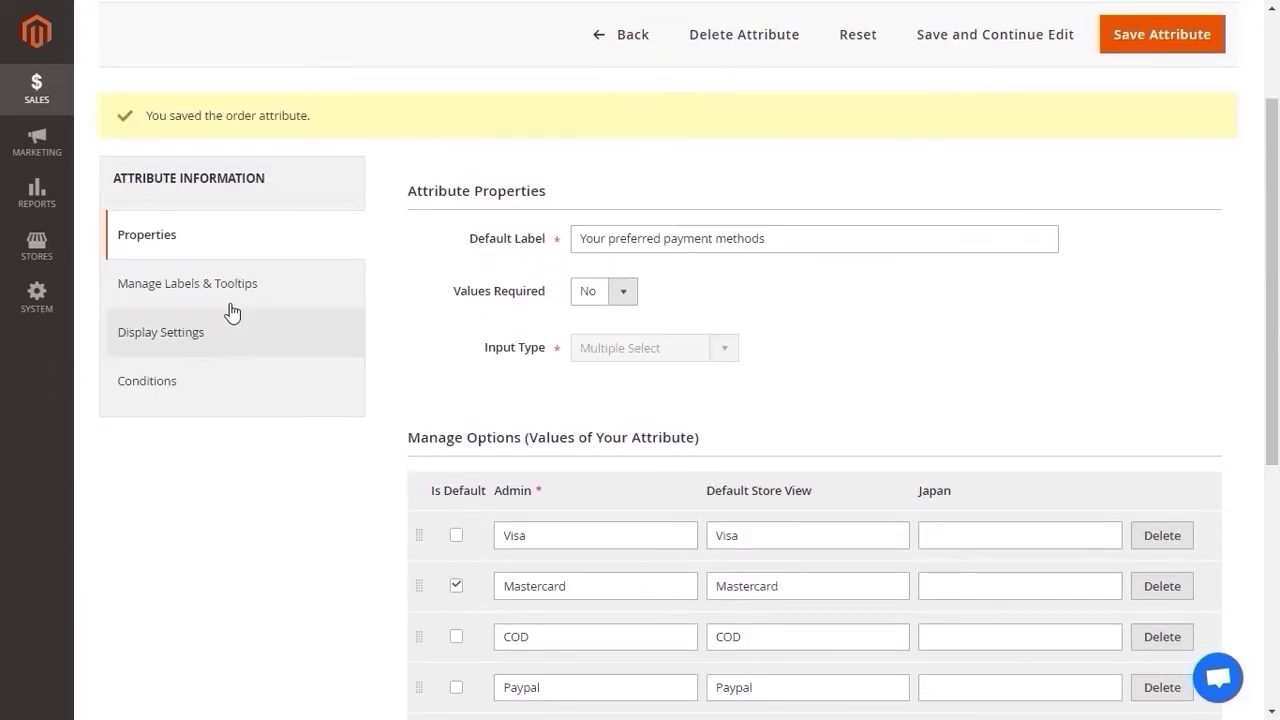
Set the attribute's store labels to "Your preferred payment methods" for Default Store View and "ご希望のお支払い方法" for Japan
left_click(210, 297)
scroll(314, 329, "up", 2)
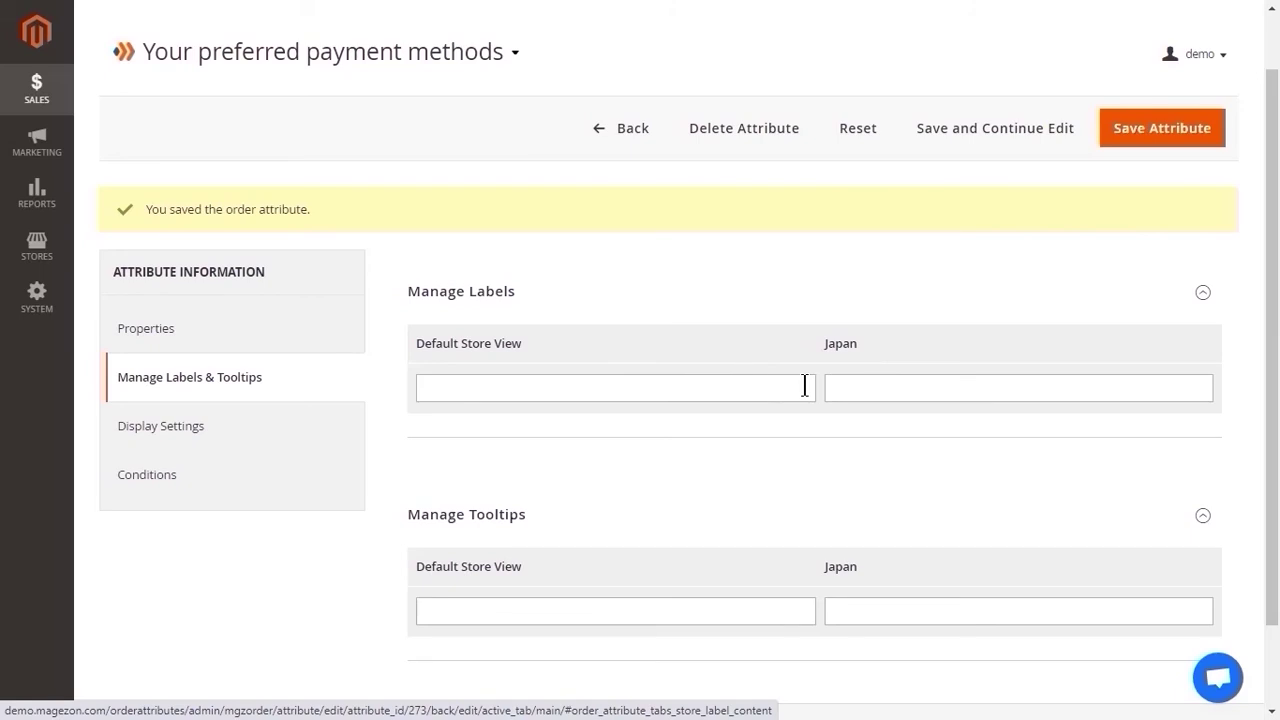
left_click(257, 325)
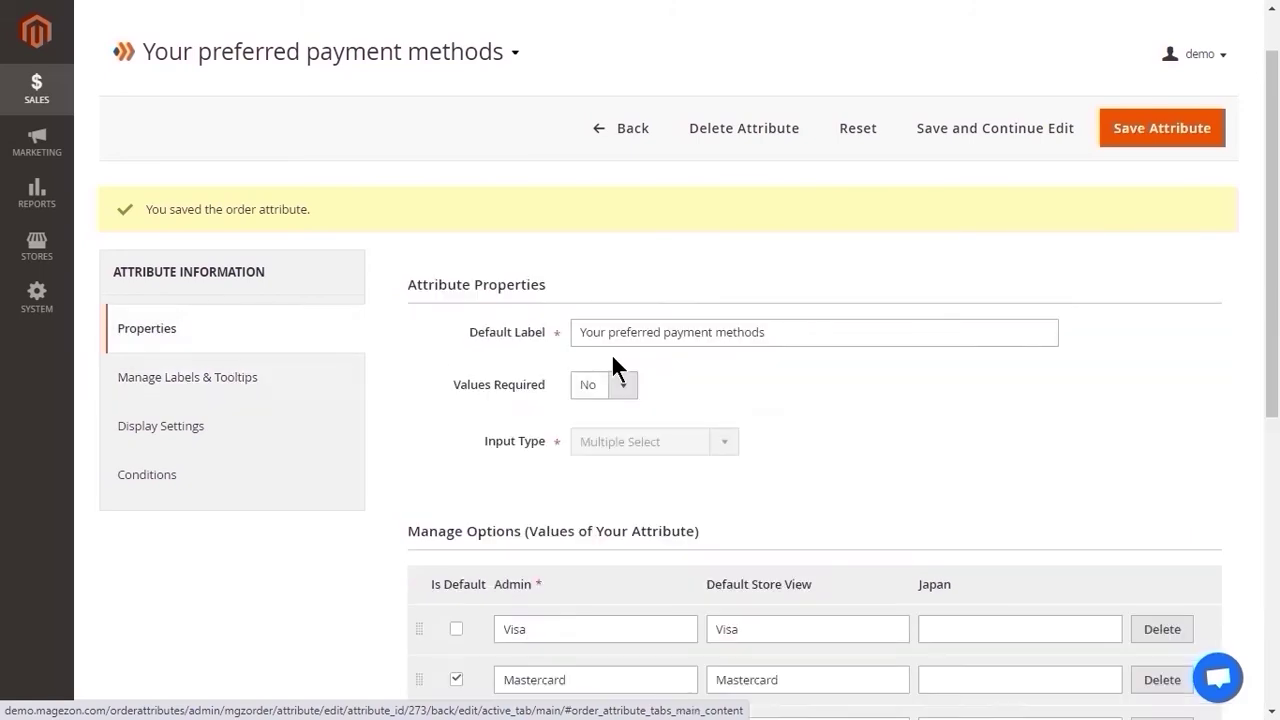
triple_click(608, 340)
key("ctrl+c")
left_click(190, 377)
left_click(460, 388)
key("ctrl+v")
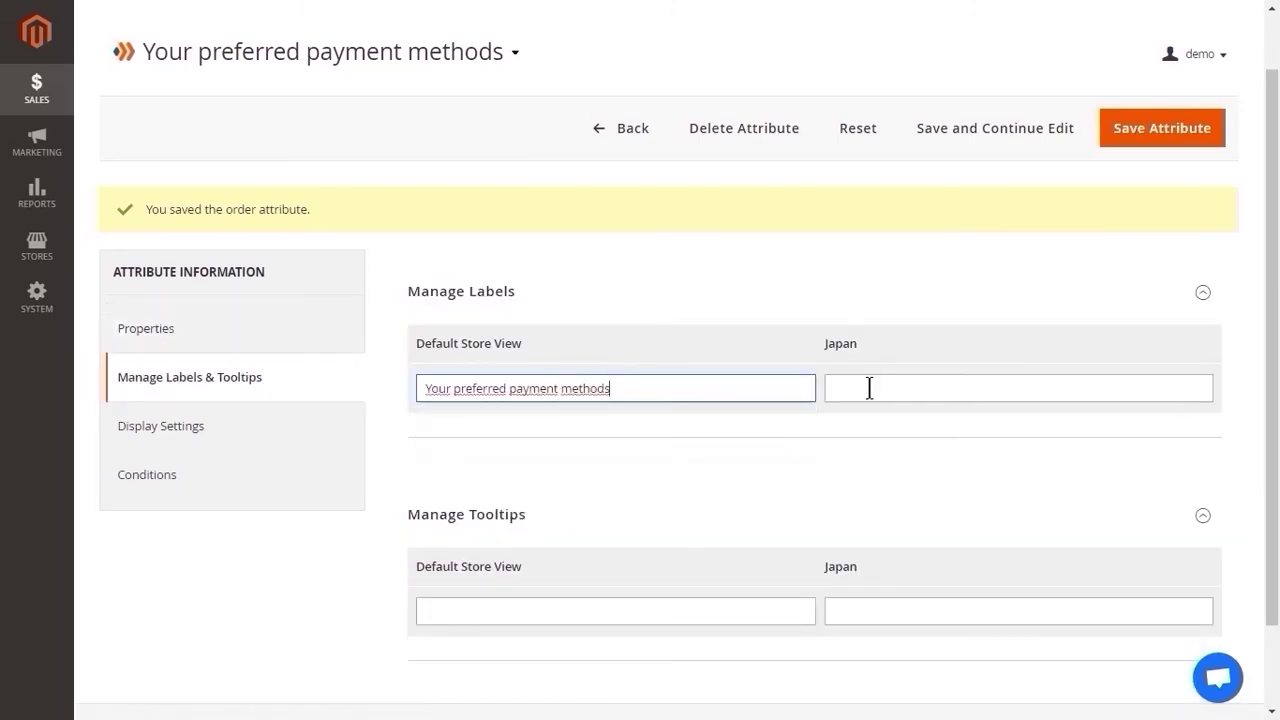
left_click(935, 392)
key("ctrl+v")
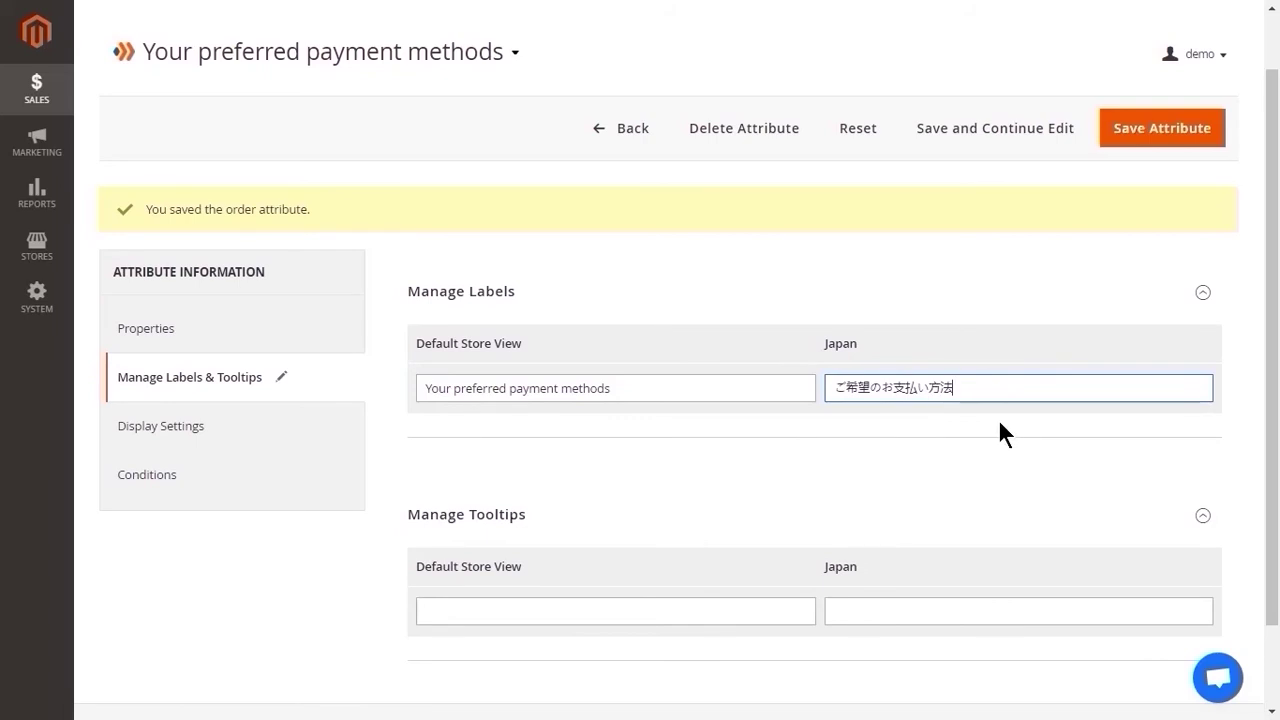
Set the tooltips to "Select your preferred methods of payment" for Default Store View and "ご希望のお支払い方法を選択してください" for Japan, and save the attribute
left_click(158, 333)
scroll(700, 530, "down", 5)
left_click_drag(818, 475, 575, 475)
key("ctrl+c")
scroll(572, 478, "up", 10)
left_click(257, 380)
left_click(537, 611)
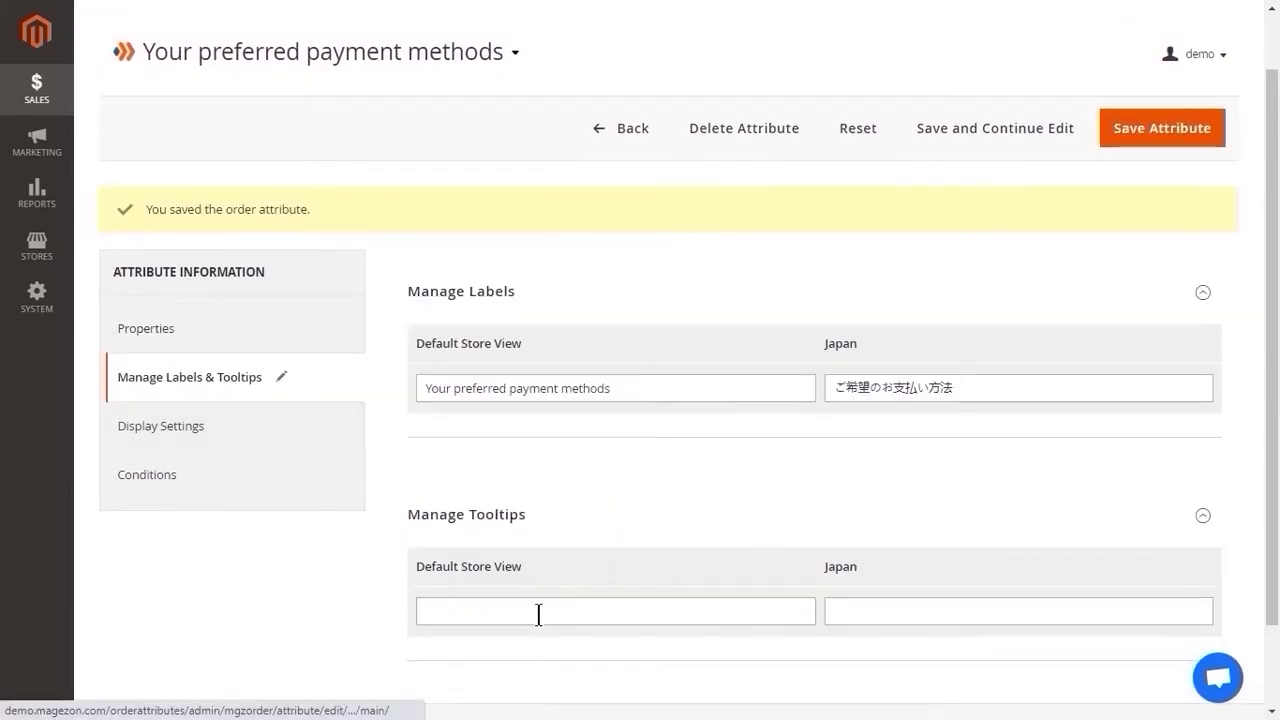
key("ctrl+v")
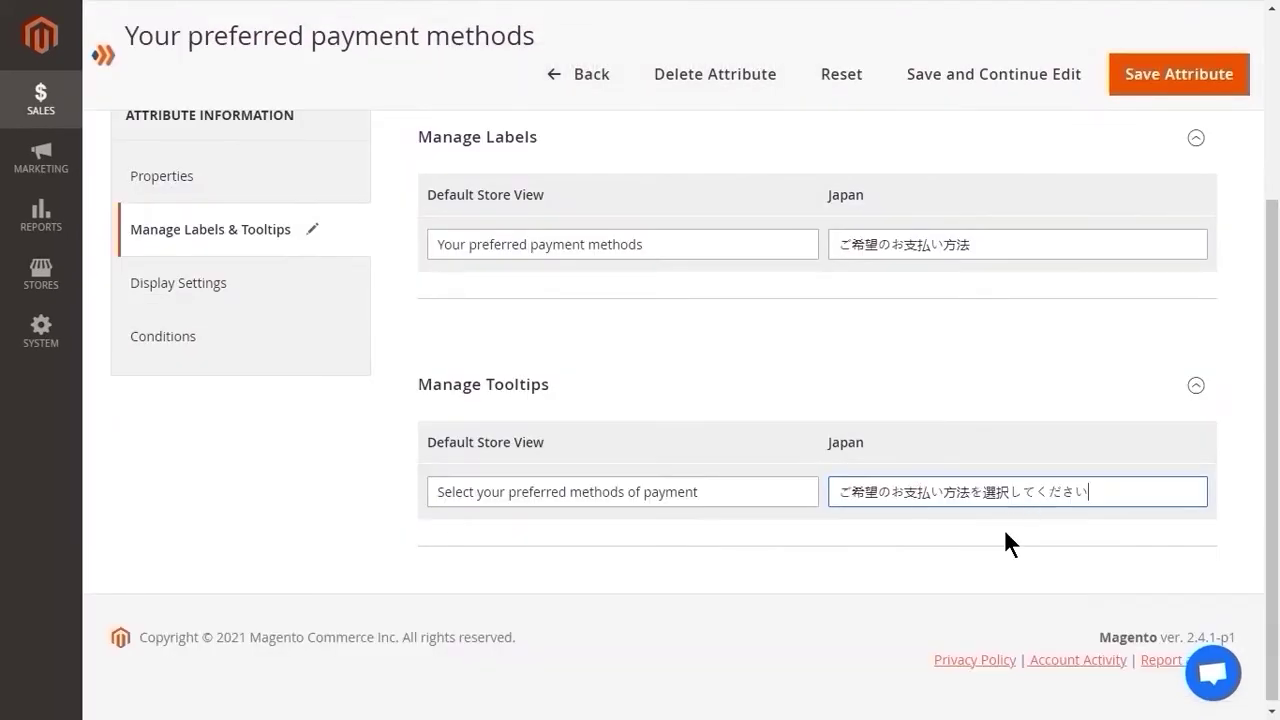
left_click(951, 77)
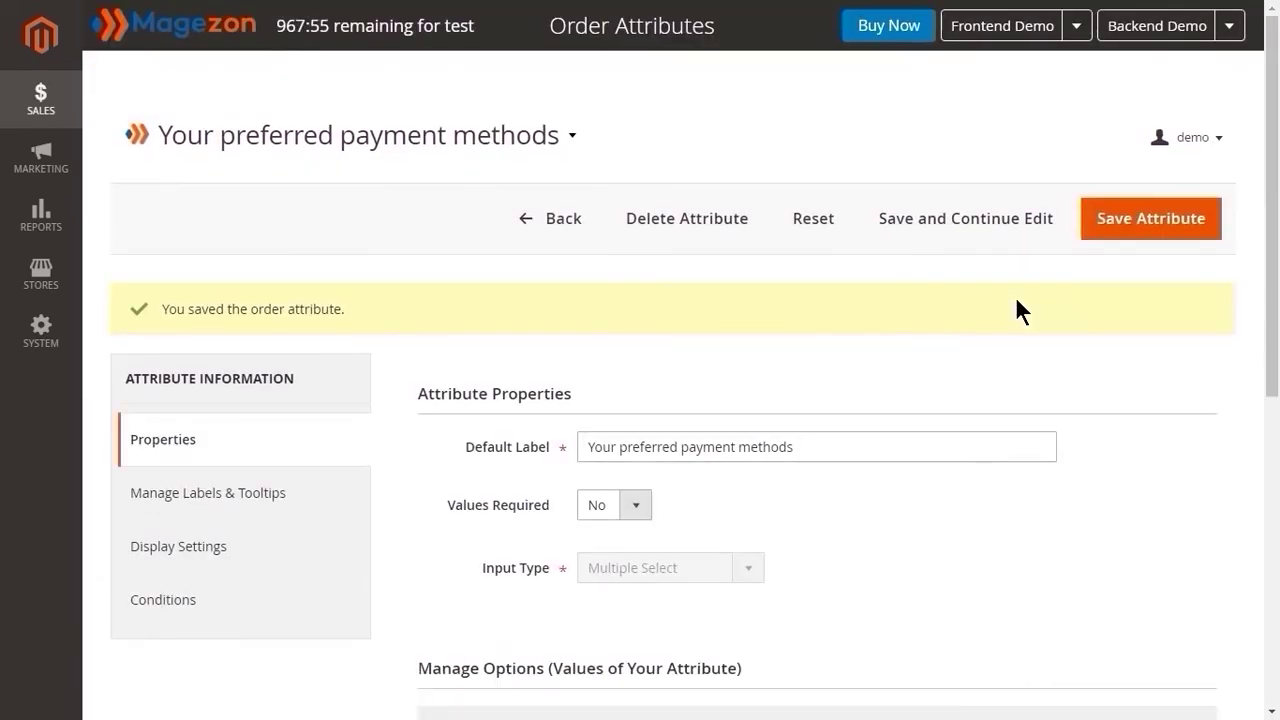
left_click(234, 491)
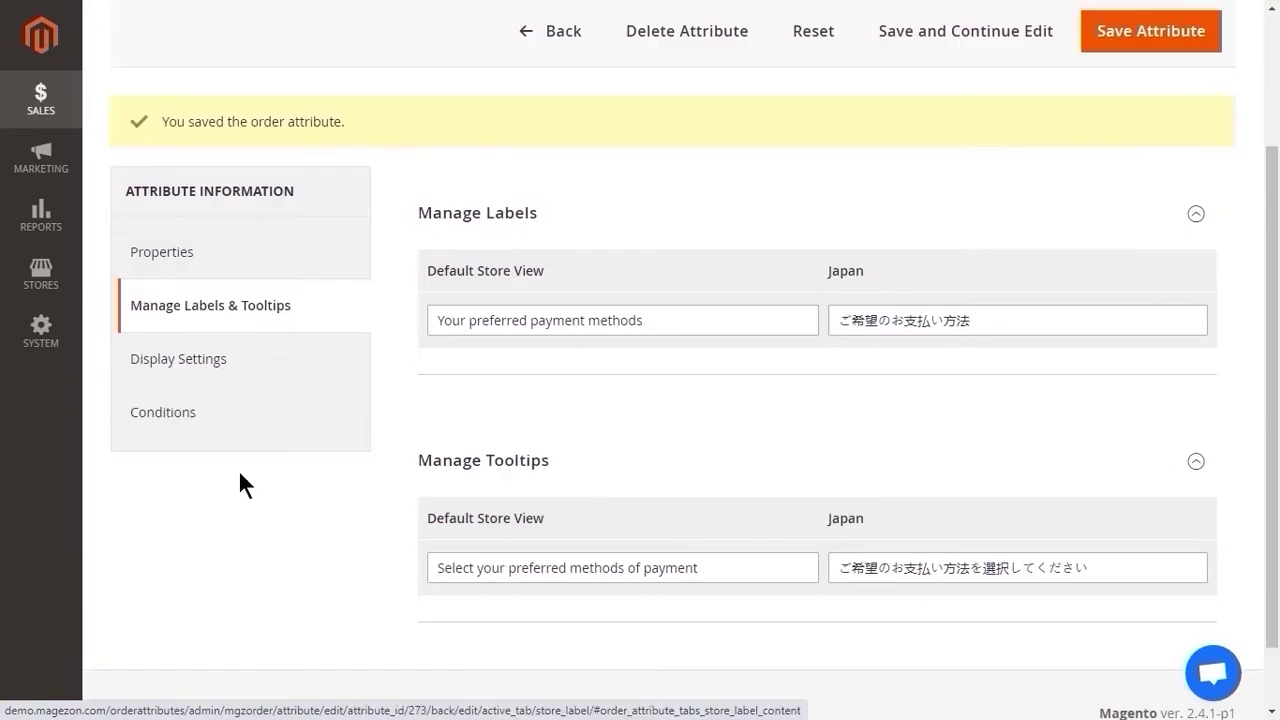
Examine the attribute's display settings for frontend pages, backend pages and grids, emails and PDFs
left_click(201, 374)
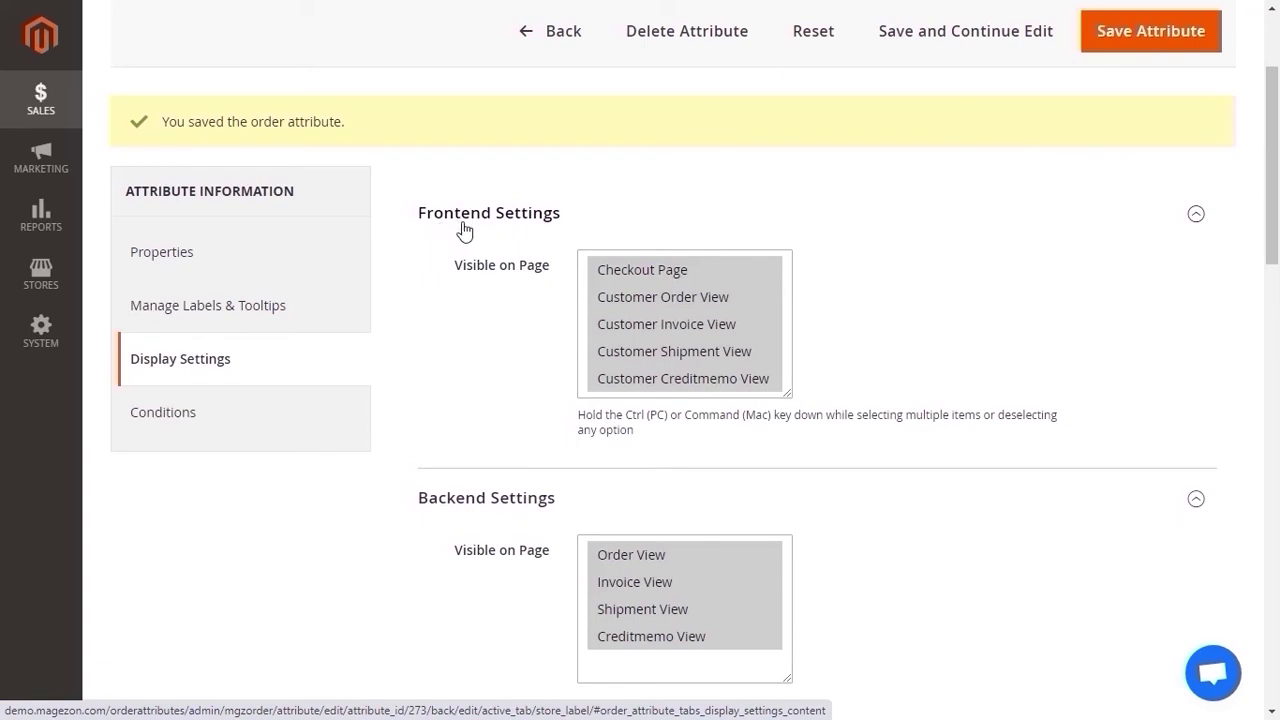
scroll(493, 480, "down", 3)
scroll(491, 511, "down", 3)
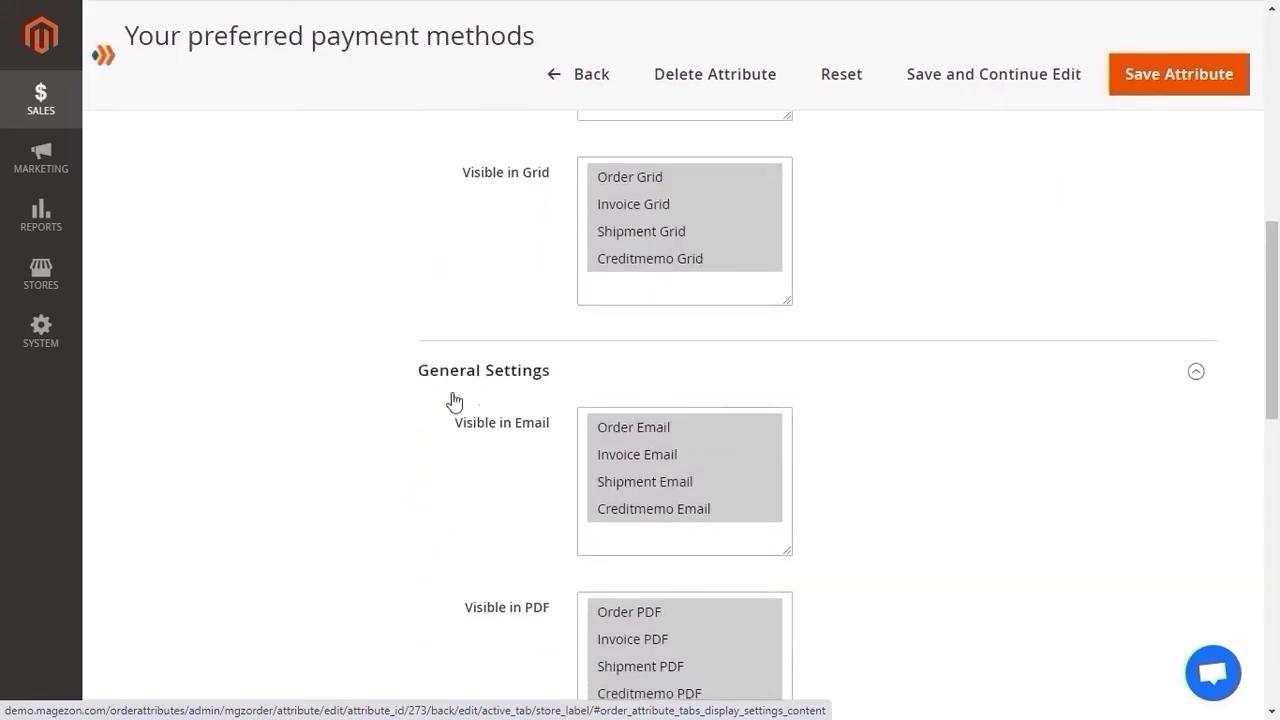
scroll(486, 400, "down", 4)
scroll(600, 450, "up", 8)
scroll(600, 448, "up", 3)
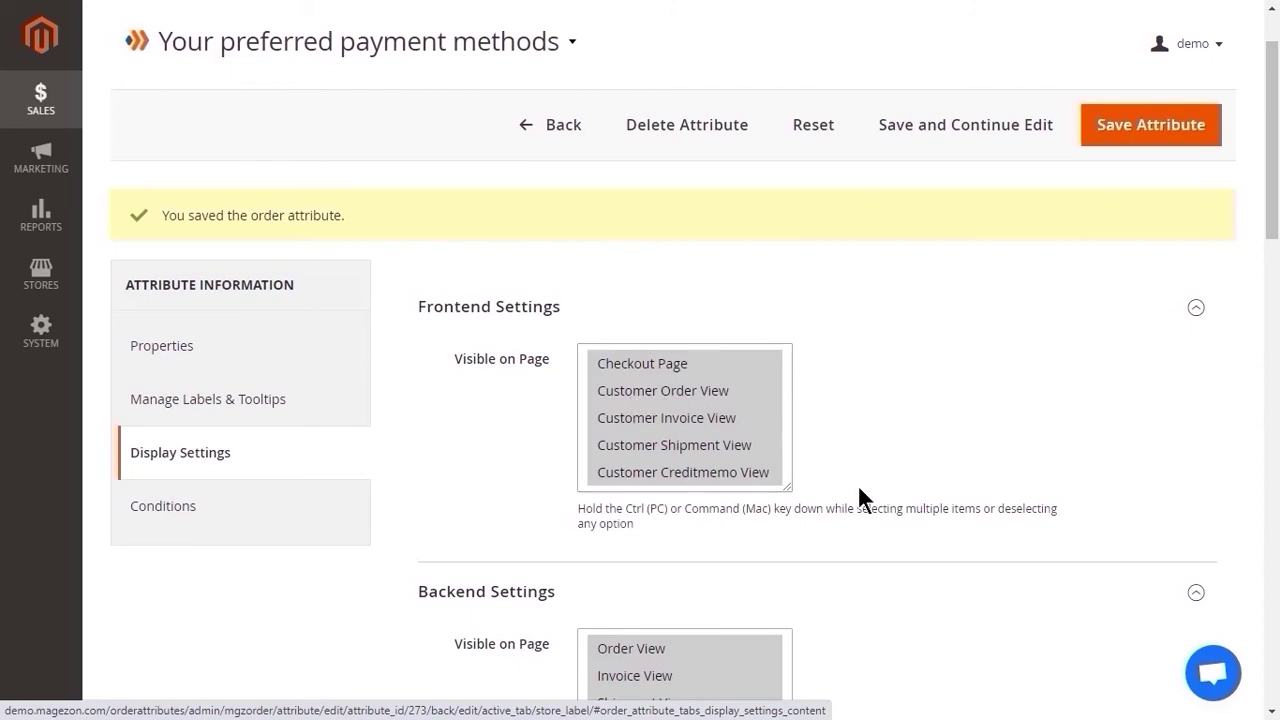
scroll(837, 485, "down", 3)
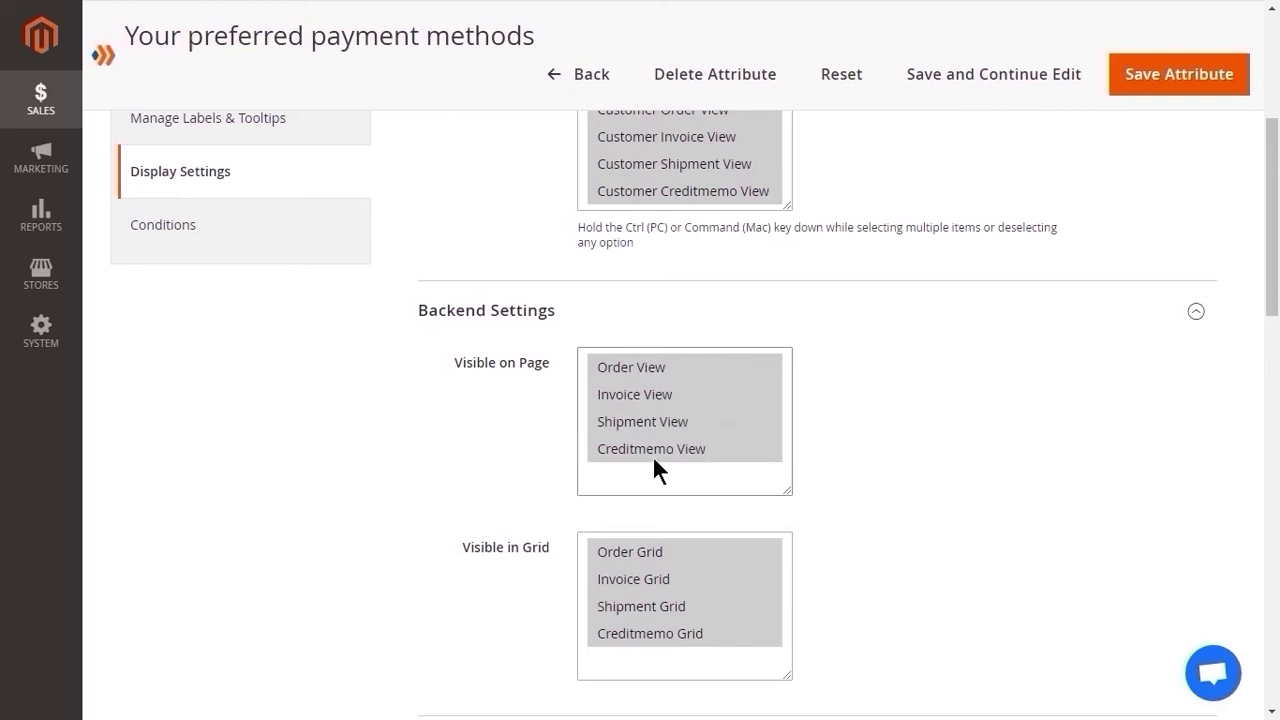
scroll(652, 455, "down", 2)
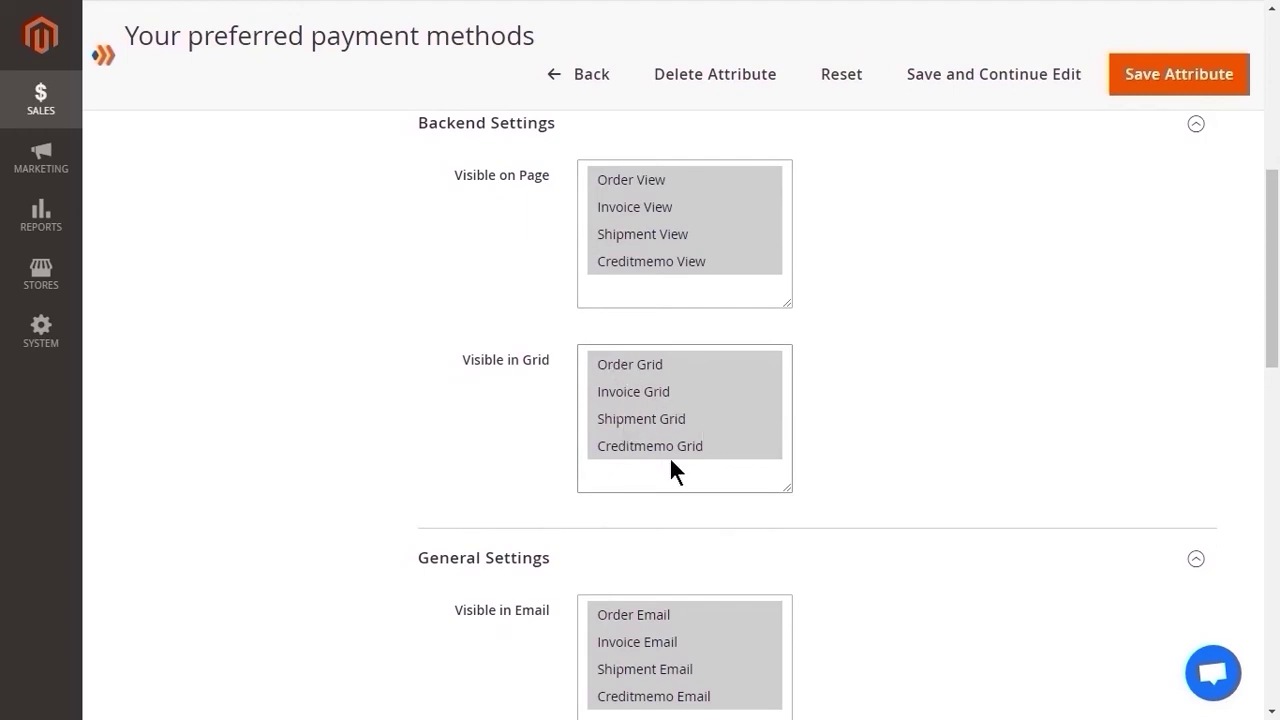
scroll(721, 462, "down", 2)
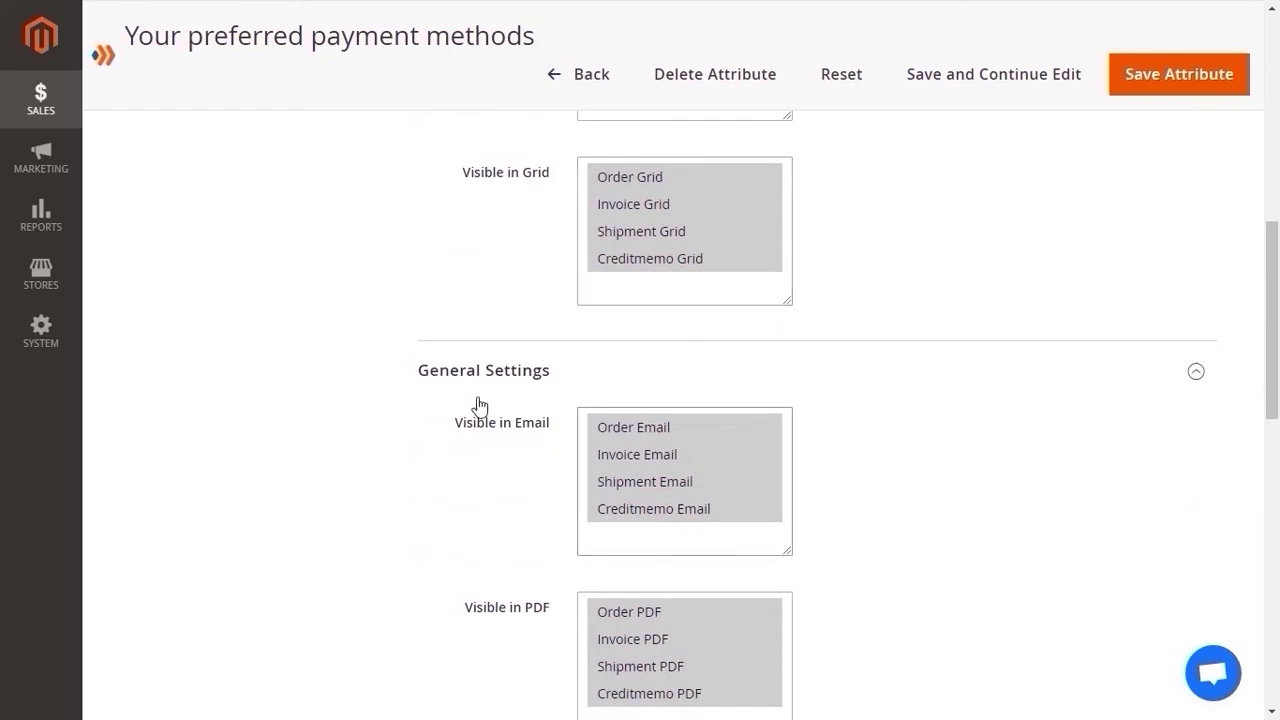
scroll(560, 403, "down", 1)
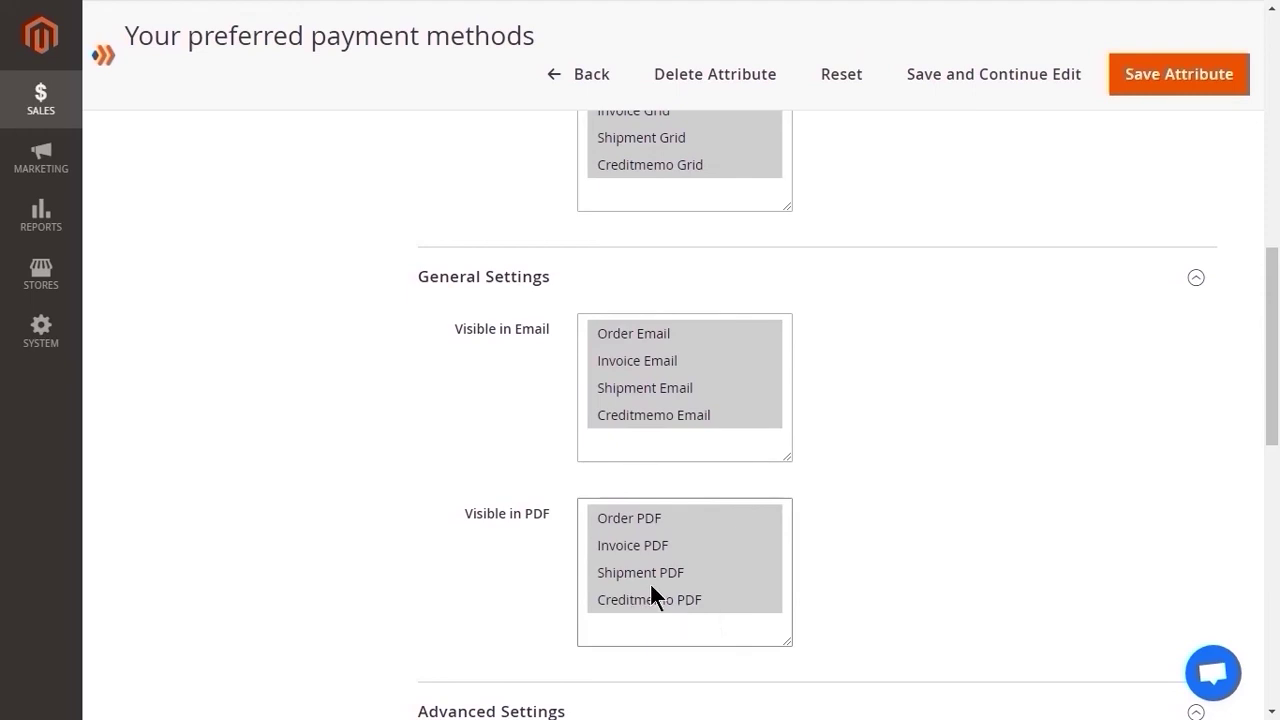
Set the attribute's Position on Checkout to After Shipping Method and keep Show Label at Yes
scroll(858, 559, "down", 4)
scroll(860, 568, "down", 1)
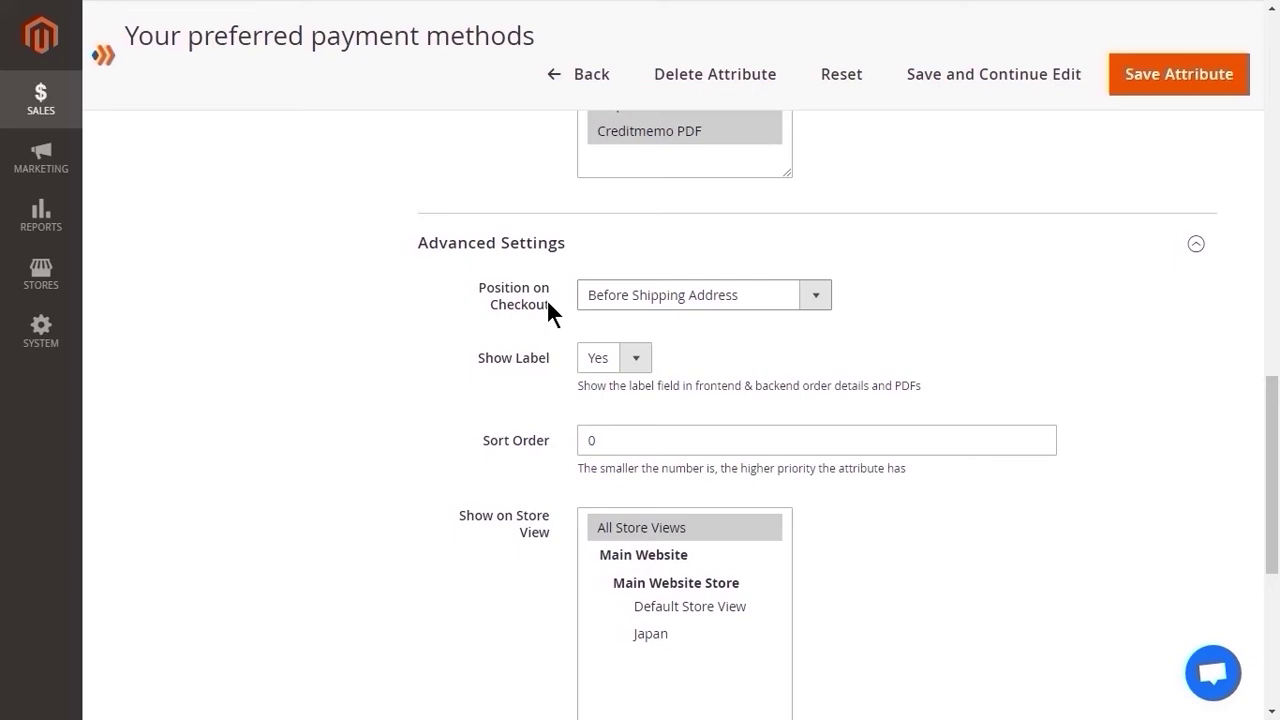
left_click(818, 302)
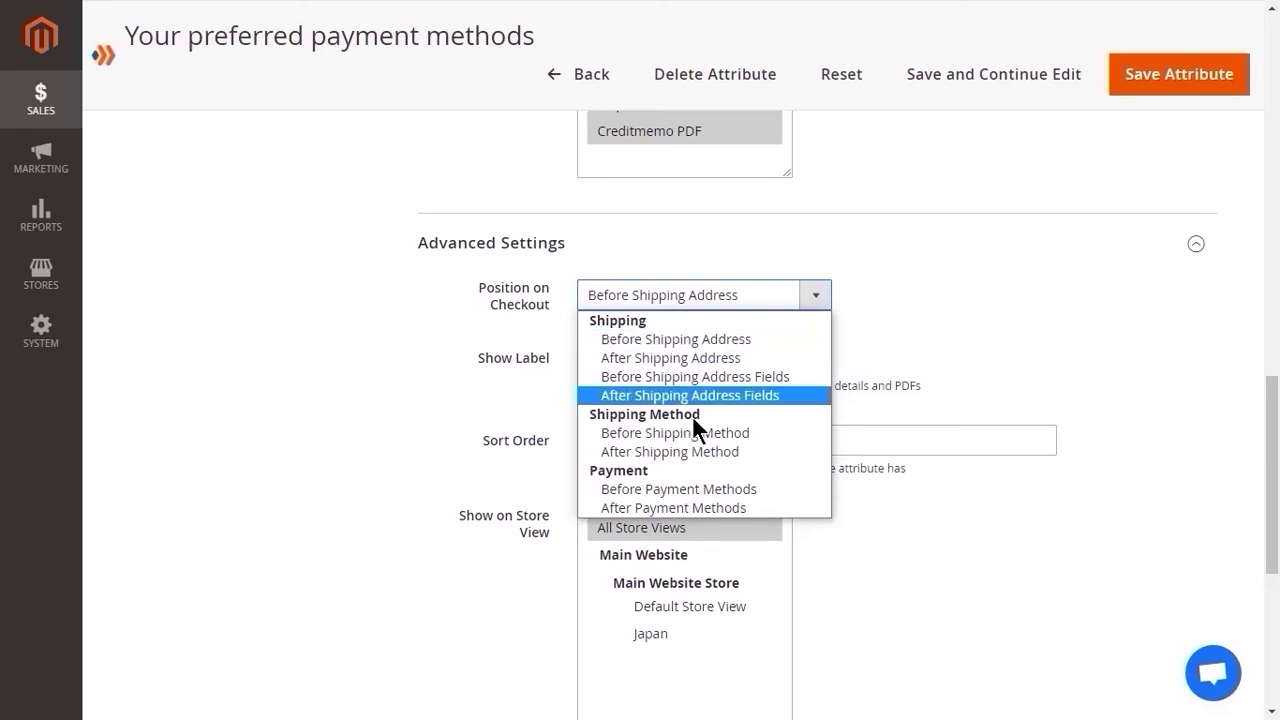
left_click(700, 452)
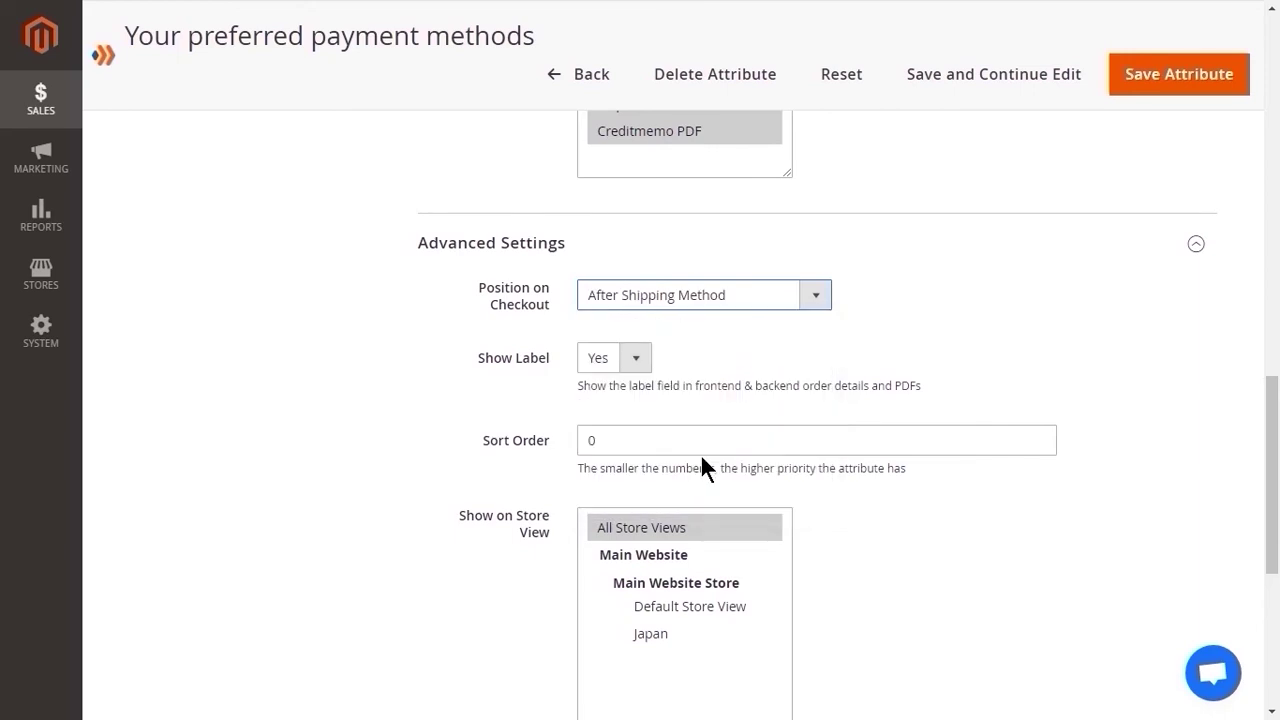
left_click(634, 362)
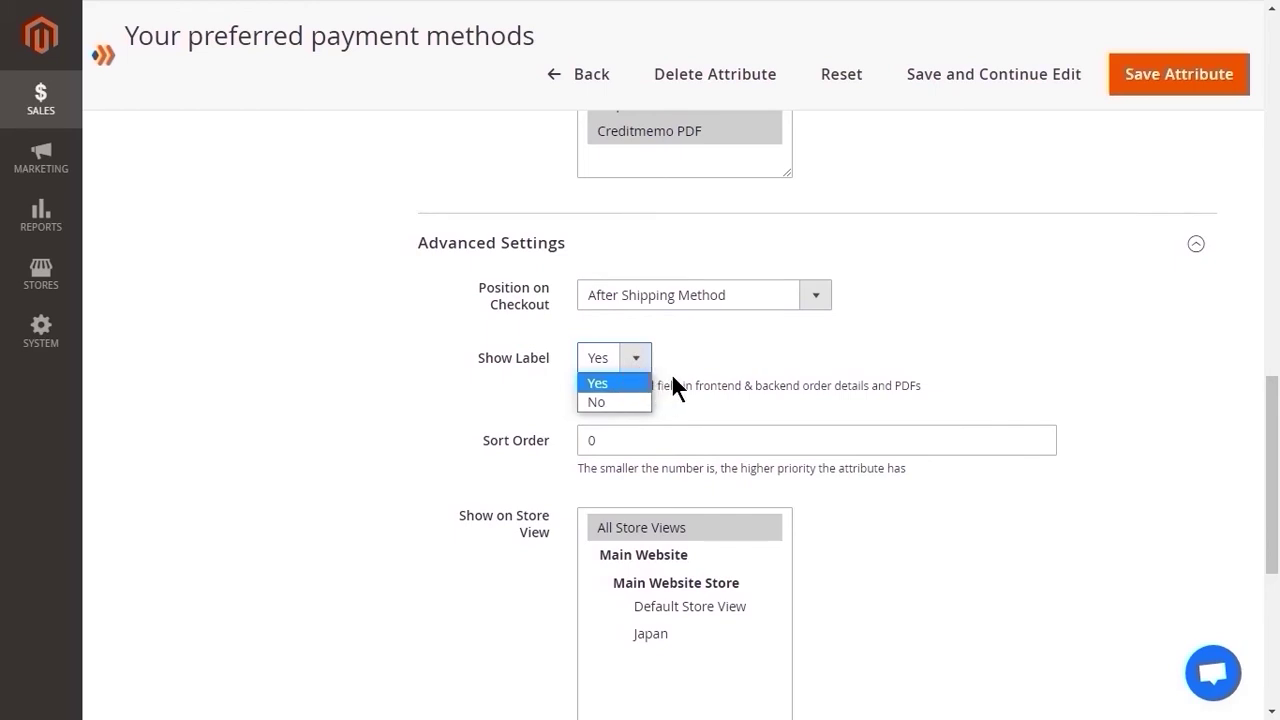
left_click(731, 376)
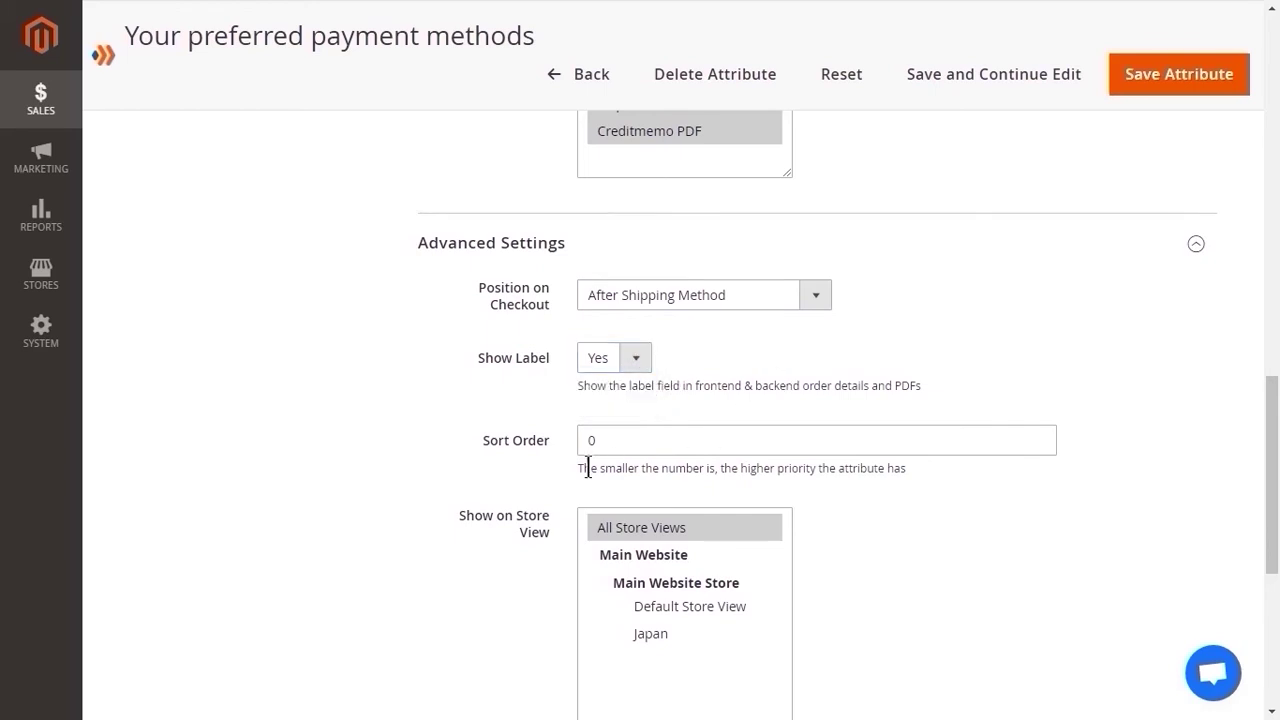
Check the sort order, store view and customer group settings, and save the attribute while keeping it open for editing
scroll(562, 372, "down", 1)
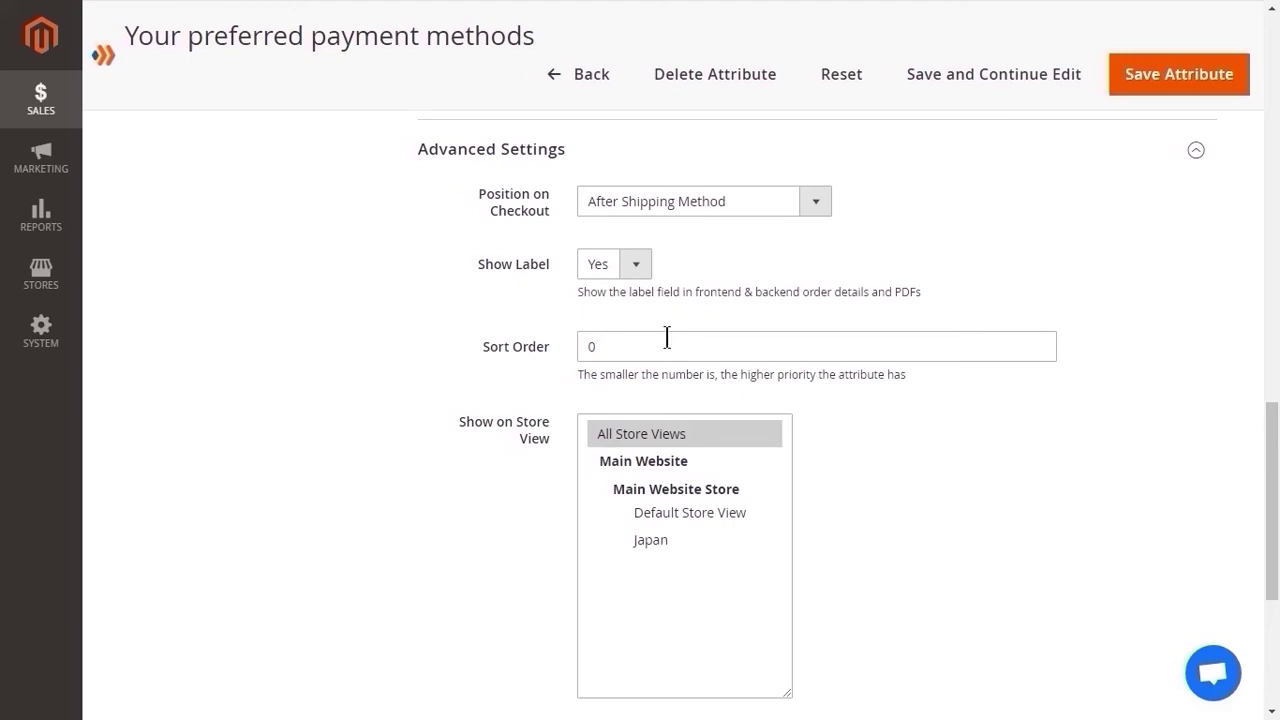
scroll(716, 399, "down", 2)
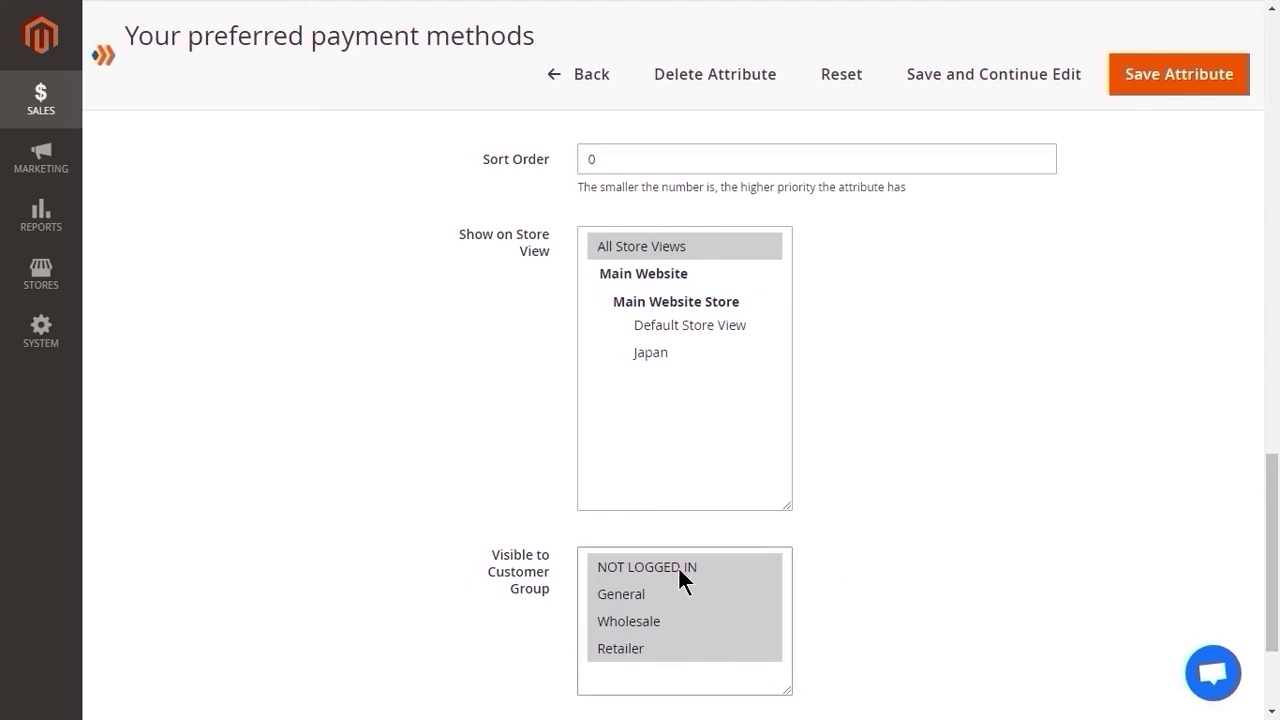
scroll(910, 575, "up", 10)
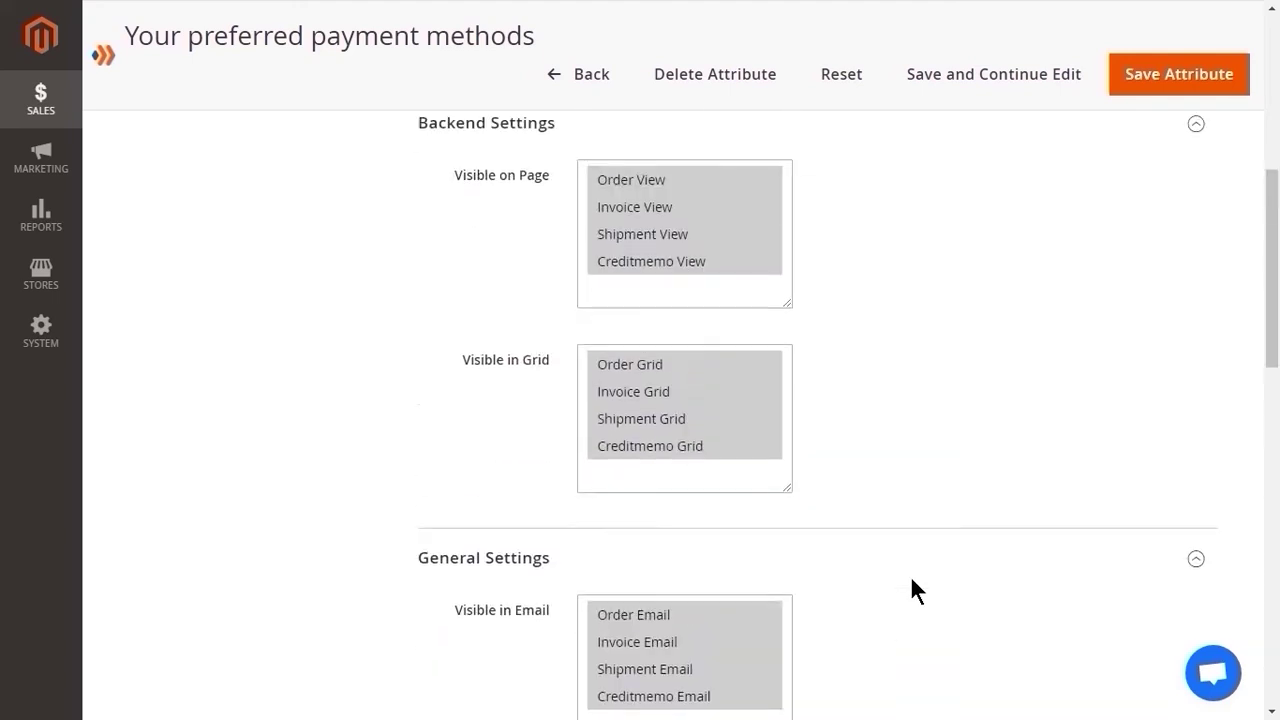
scroll(910, 575, "up", 3)
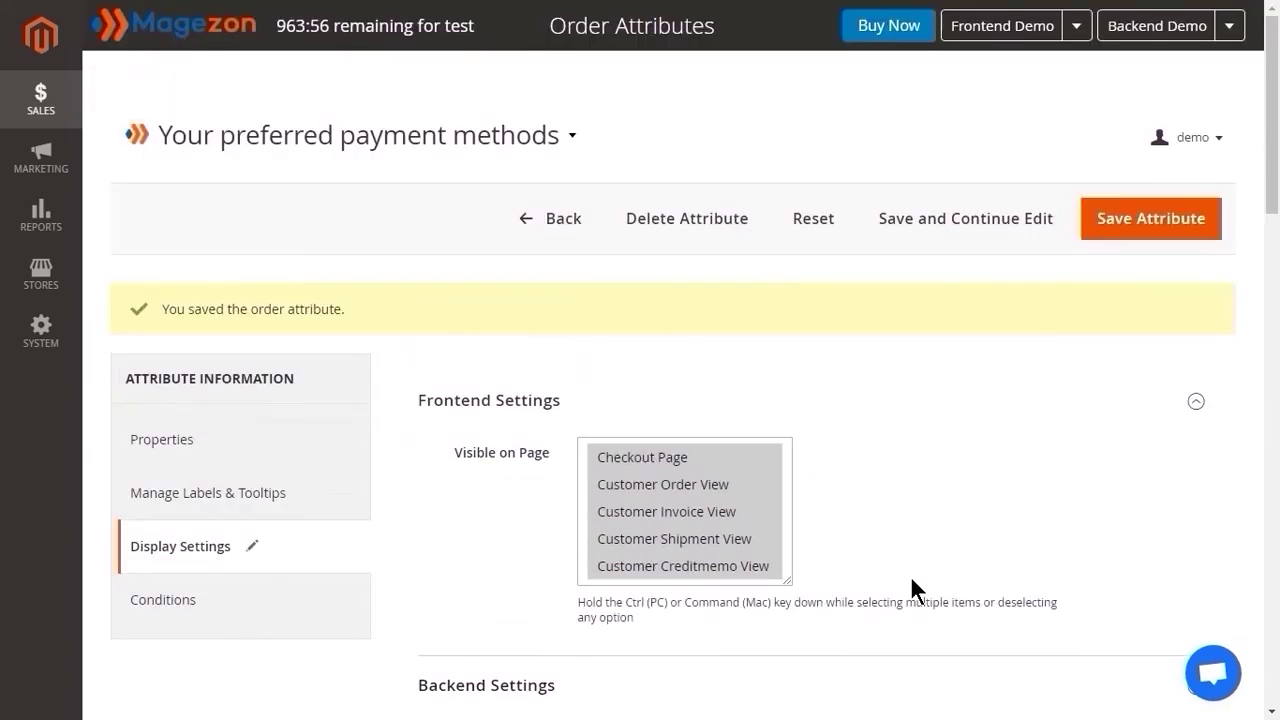
left_click(937, 230)
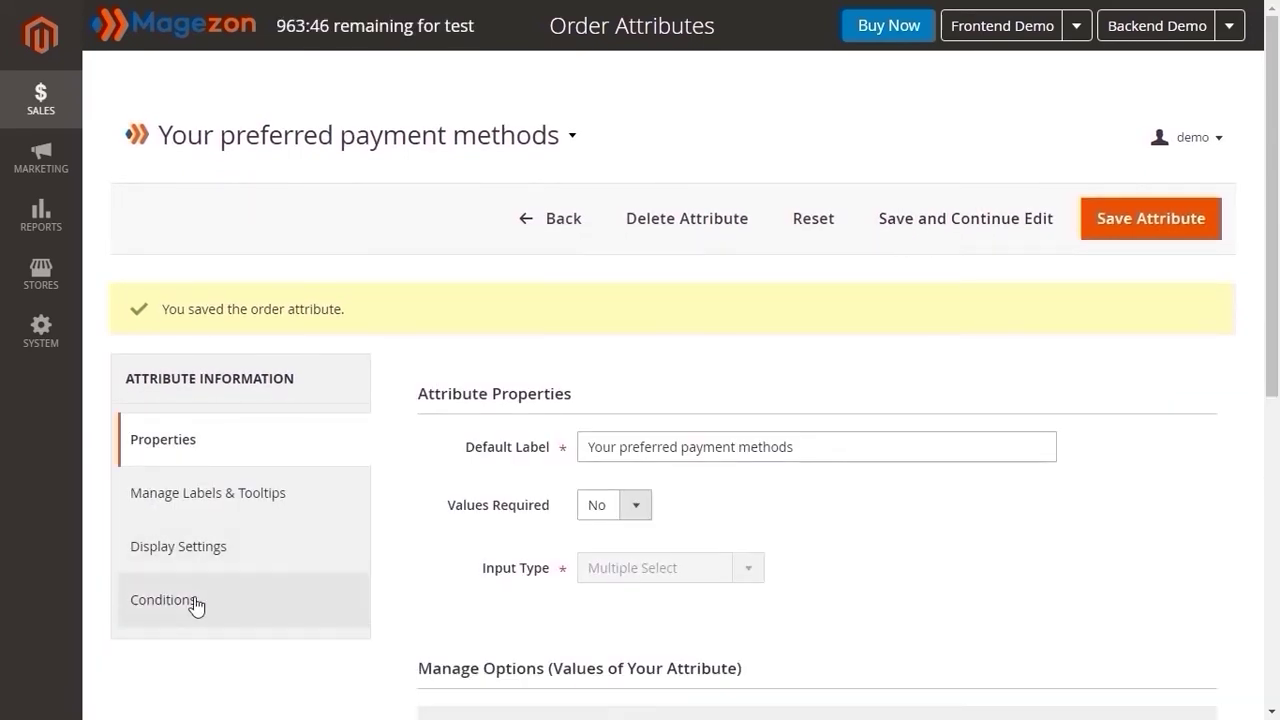
Examine the condition types available for the preferred payment methods attribute's rule without adding any
left_click(192, 603)
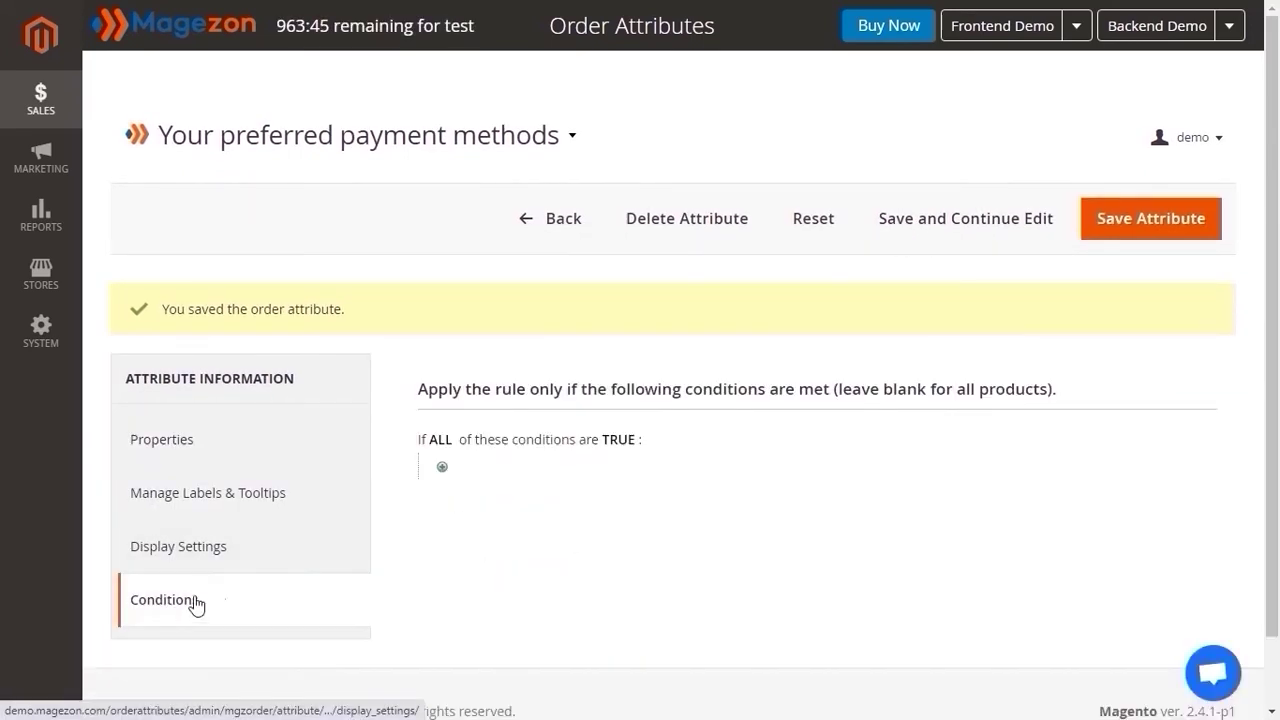
left_click(441, 470)
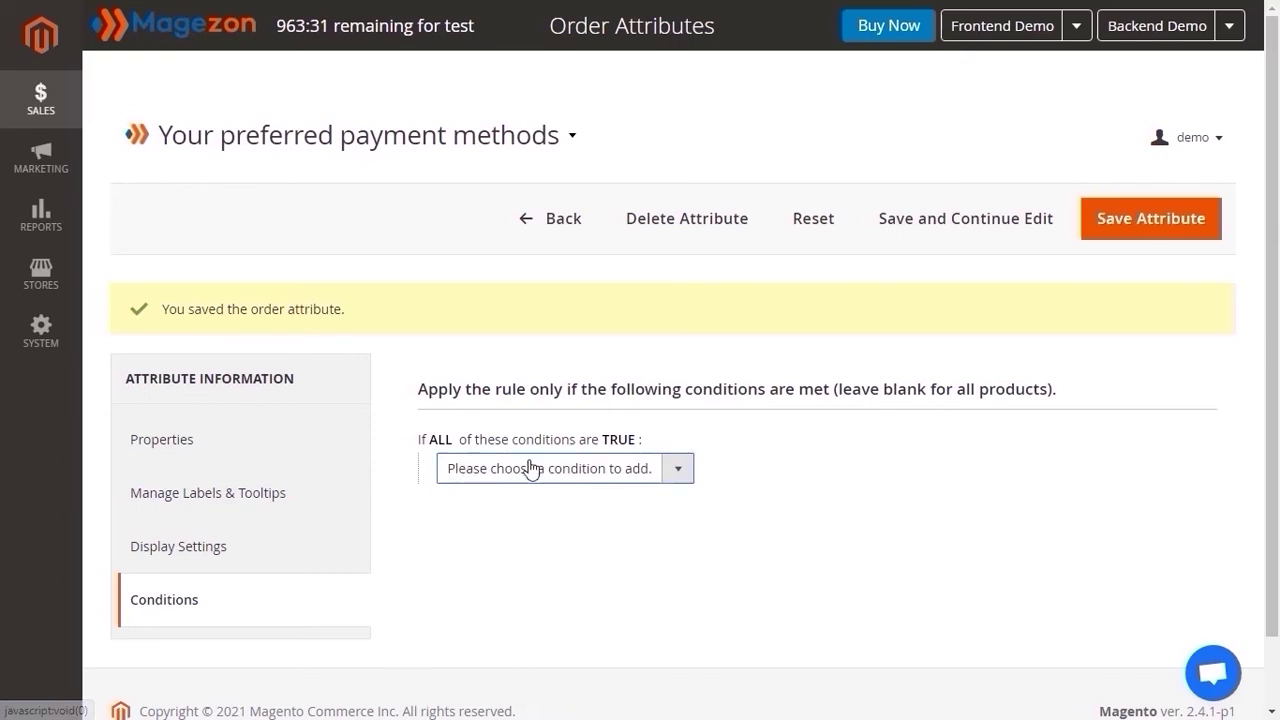
left_click(678, 465)
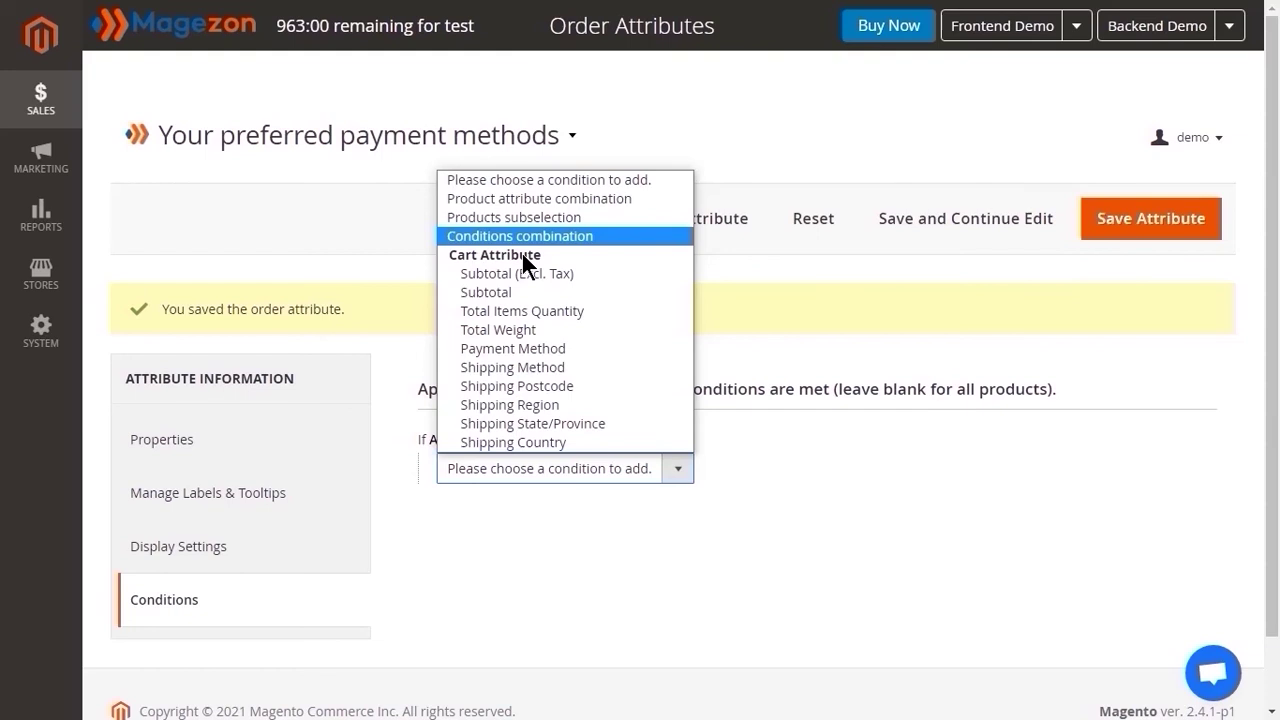
left_click(494, 545)
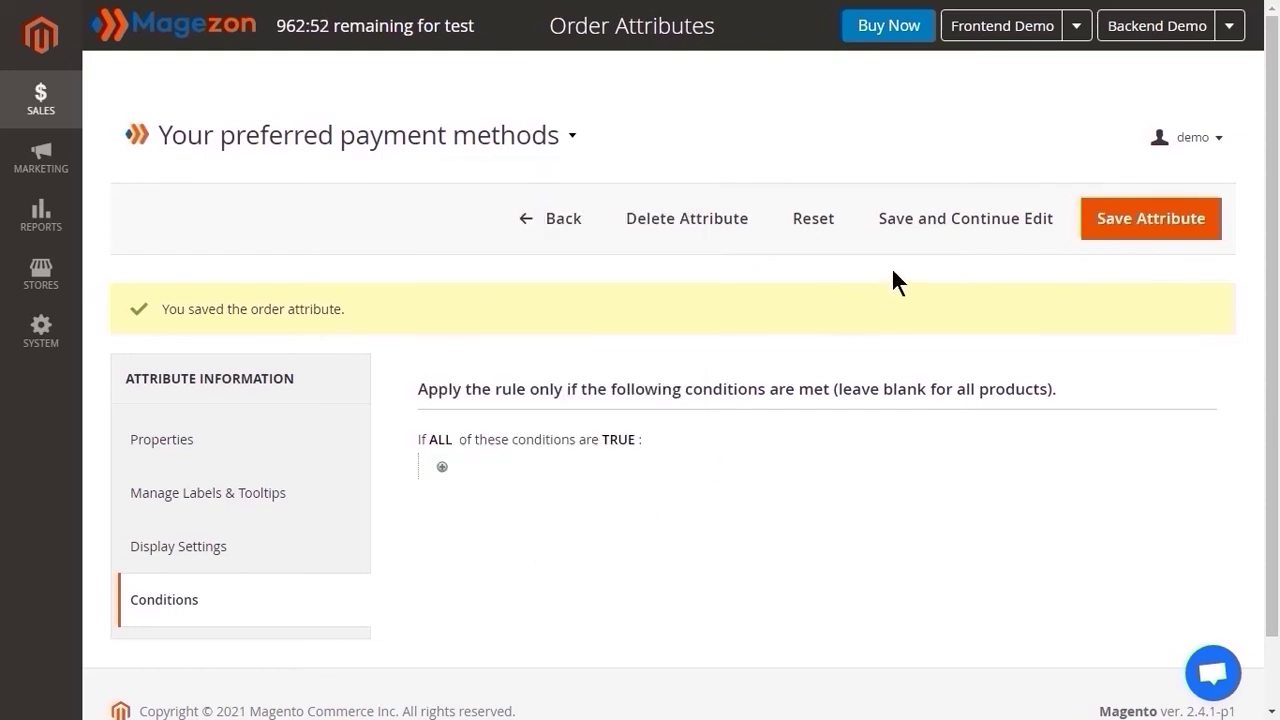
Save the preferred payment methods attribute and check its entry in the order attributes grid
left_click(1105, 232)
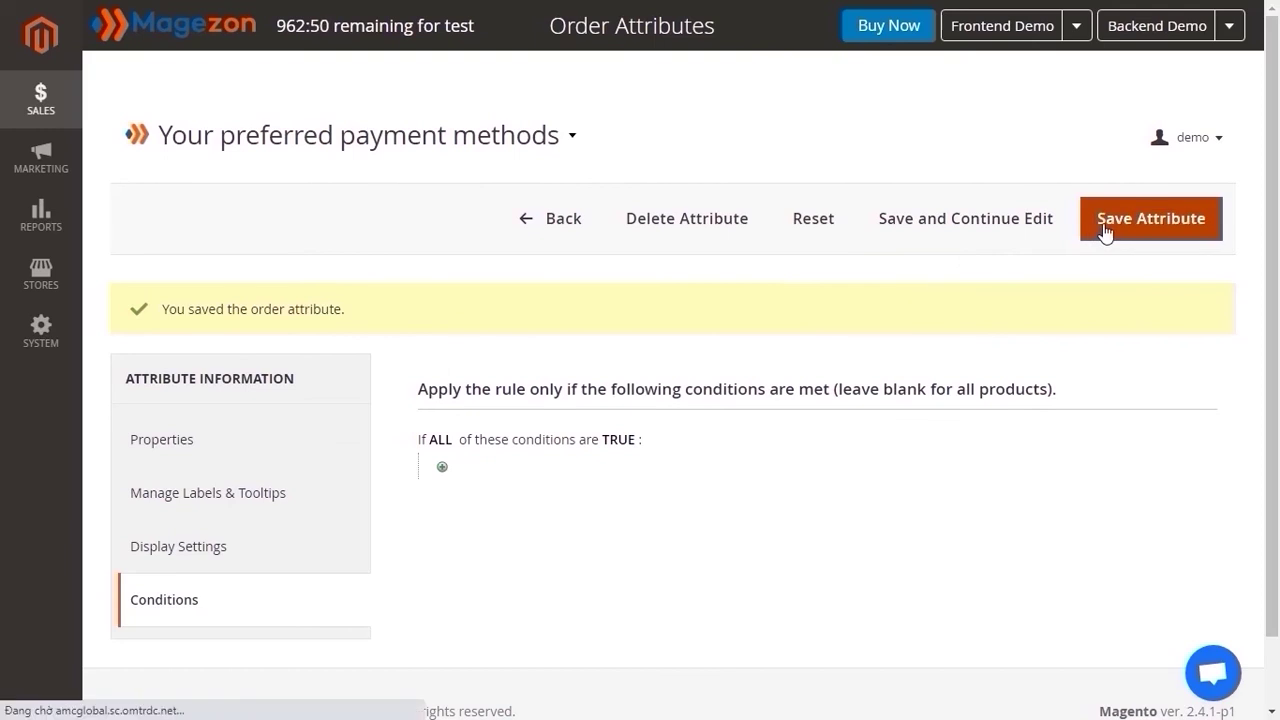
scroll(335, 533, "down", 5)
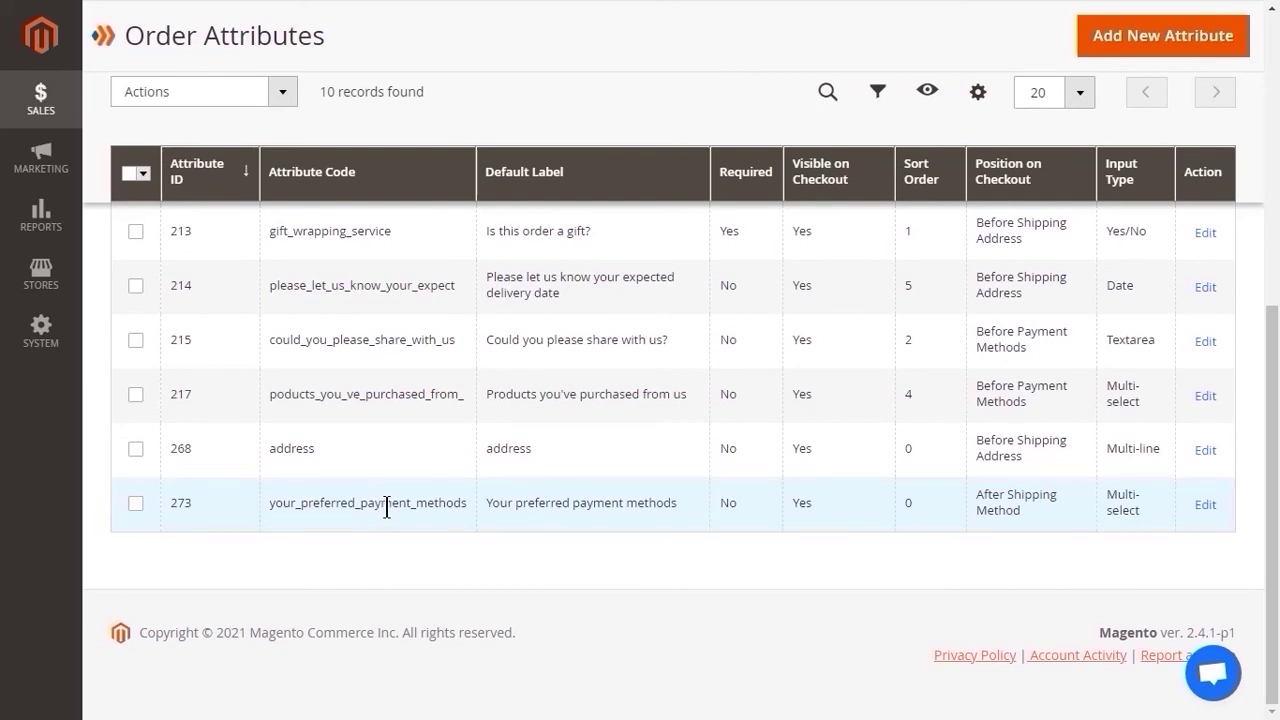
scroll(1078, 68, "up", 6)
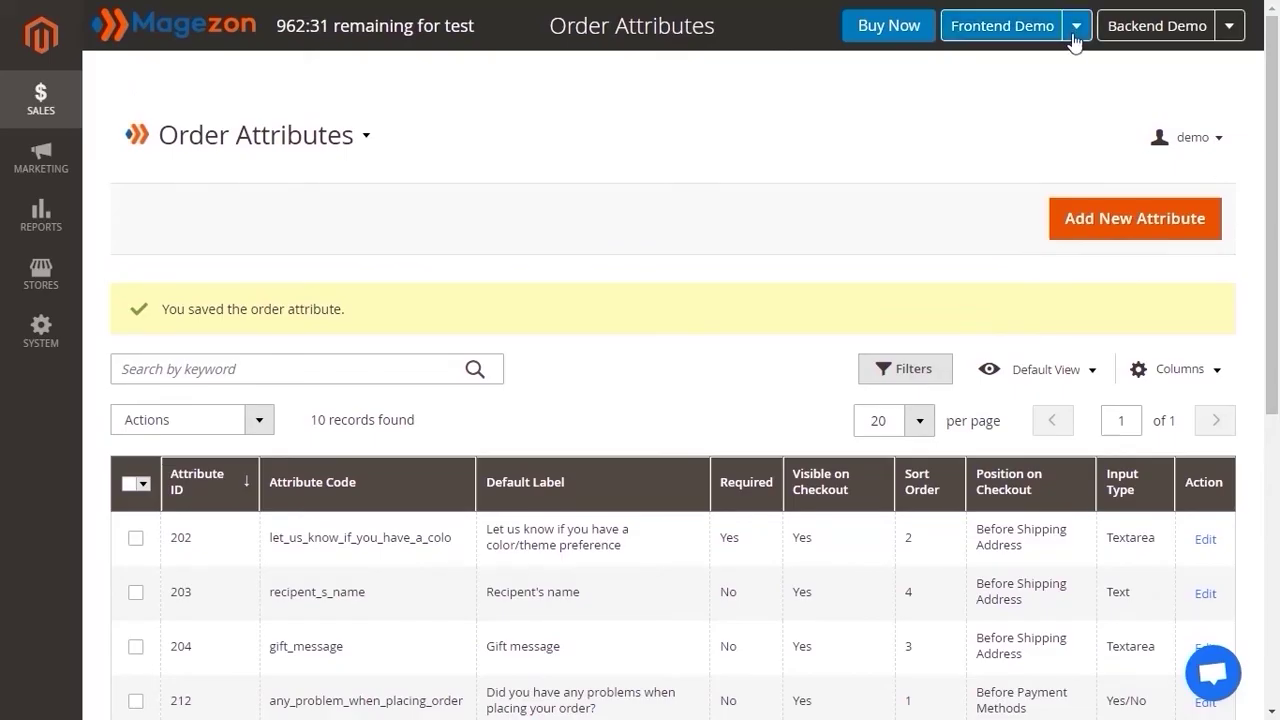
Switch to the storefront checkout and place the order with the Best Way - Table Rate shipping method
left_click(1080, 22)
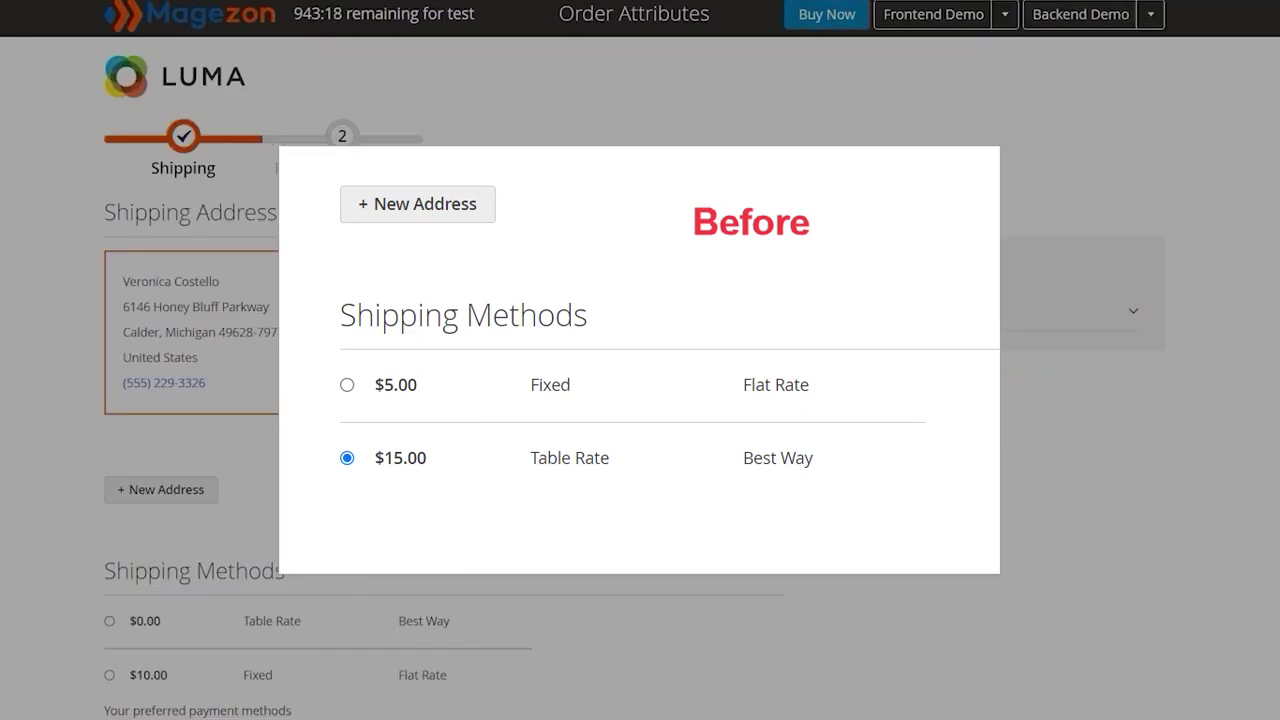
scroll(545, 466, "down", 3)
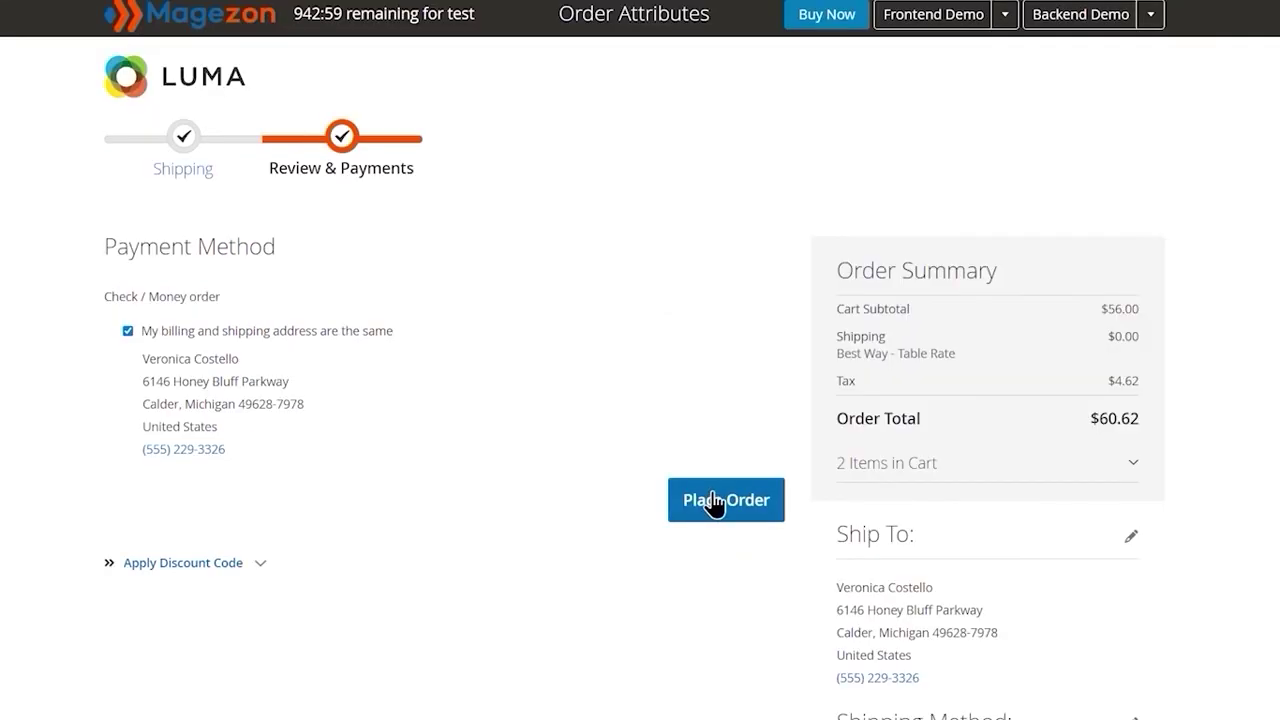
left_click(713, 501)
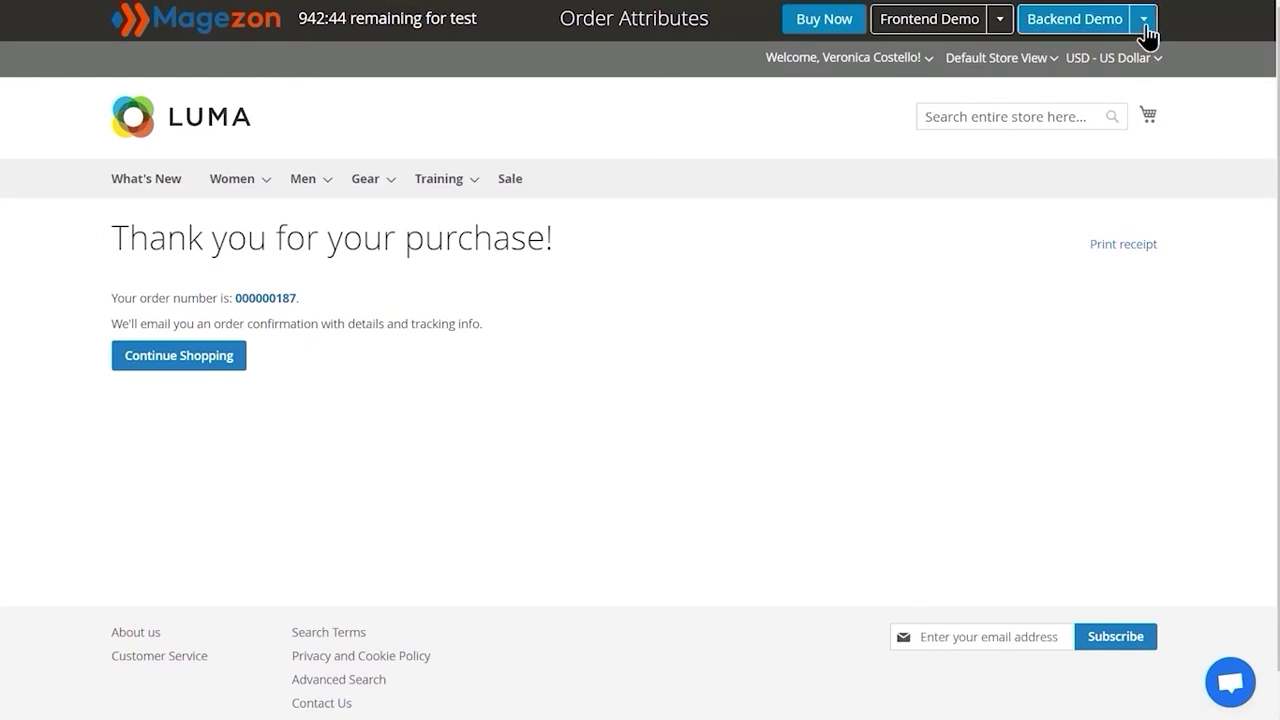
Open the backend order grid and check the "Your preferred payment methods" column
left_click(1144, 22)
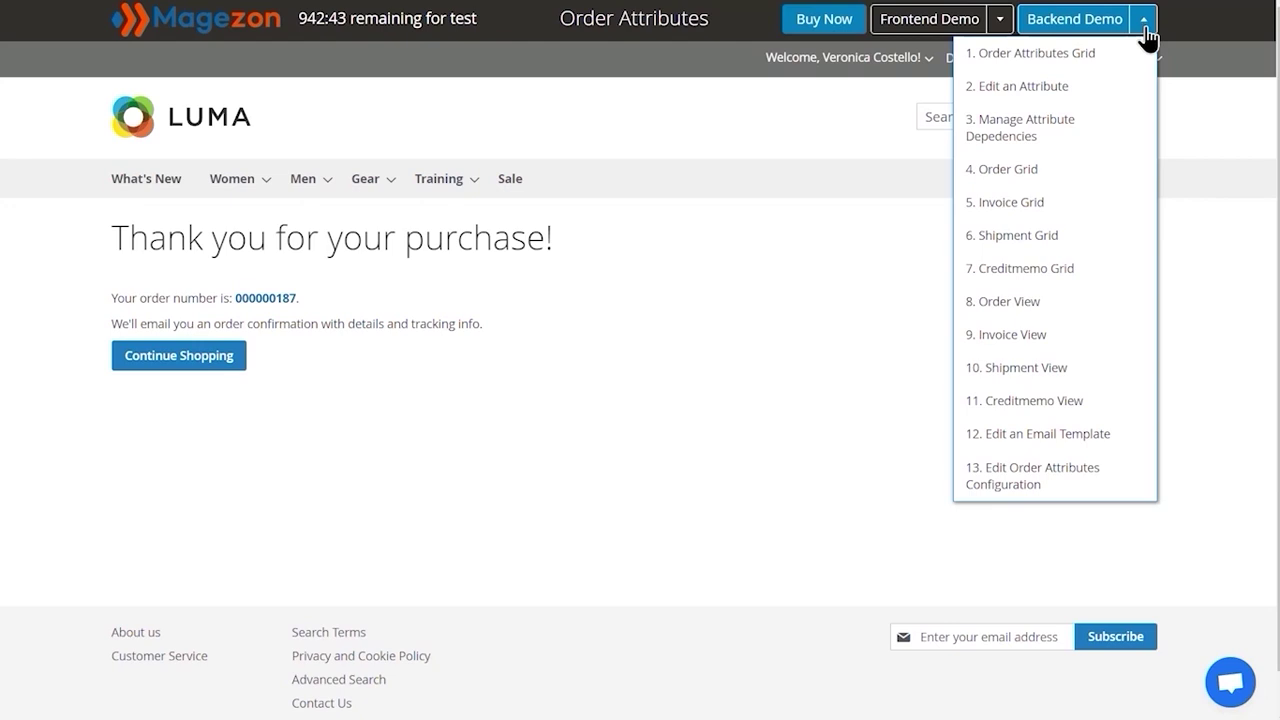
left_click(1067, 182)
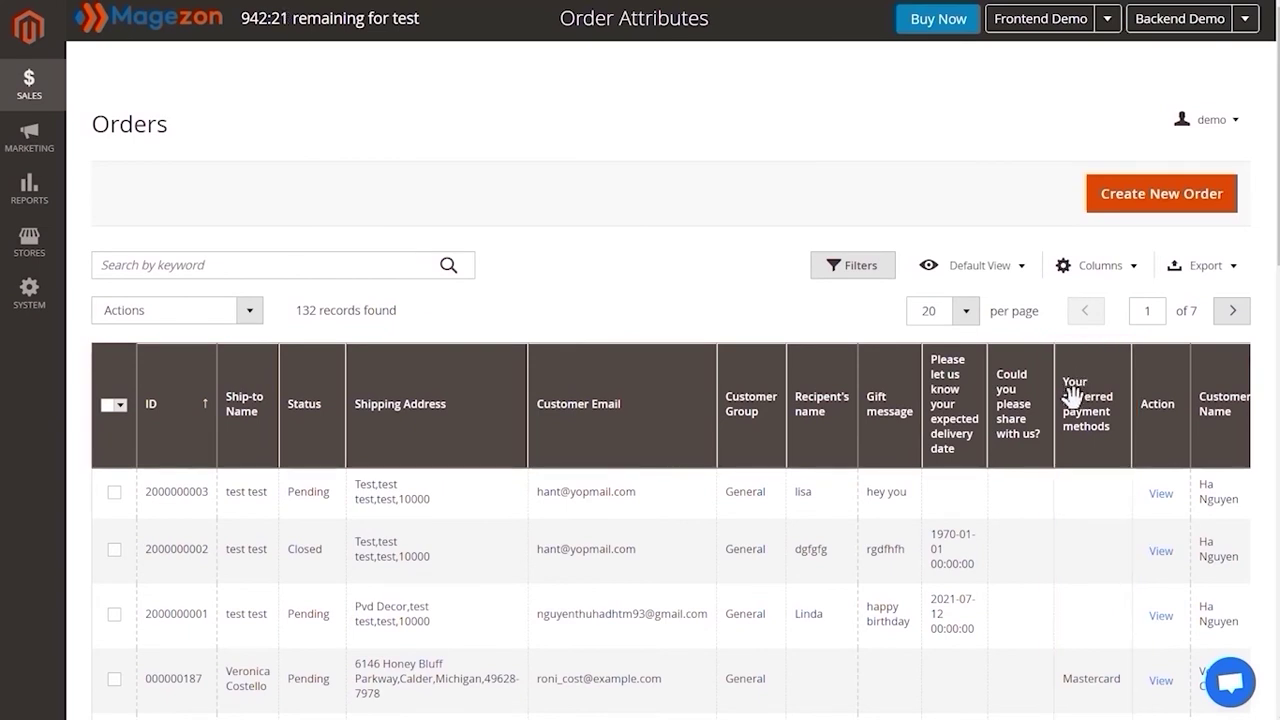
scroll(1073, 392, "down", 1)
scroll(1088, 355, "up", 1)
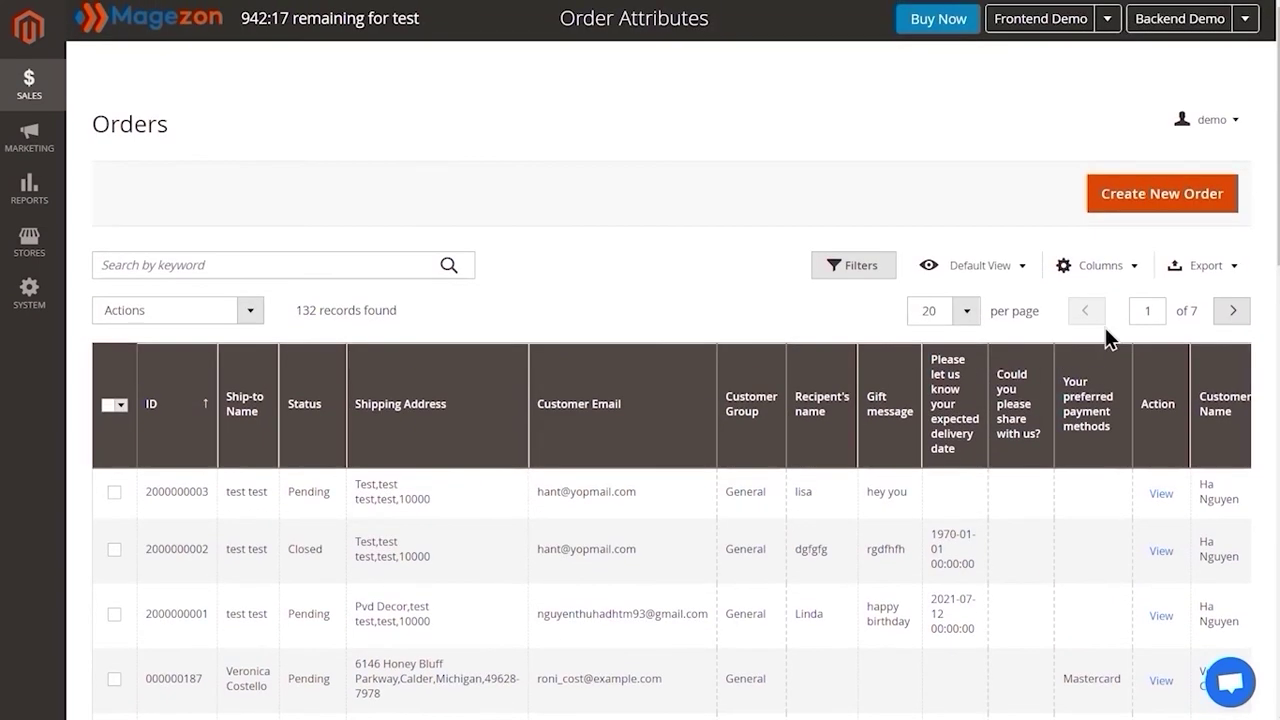
Check the "Your preferred payment methods" column in the invoice, shipment and credit memo grids
left_click(1244, 19)
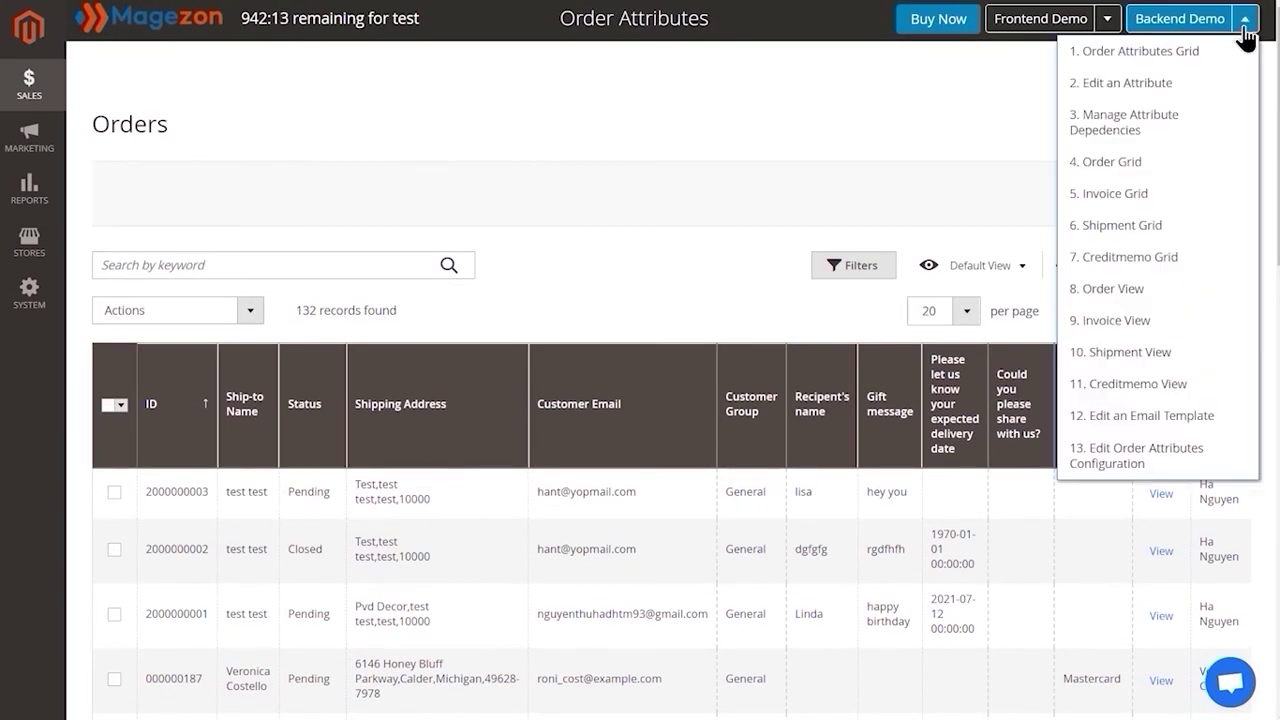
left_click(1139, 204)
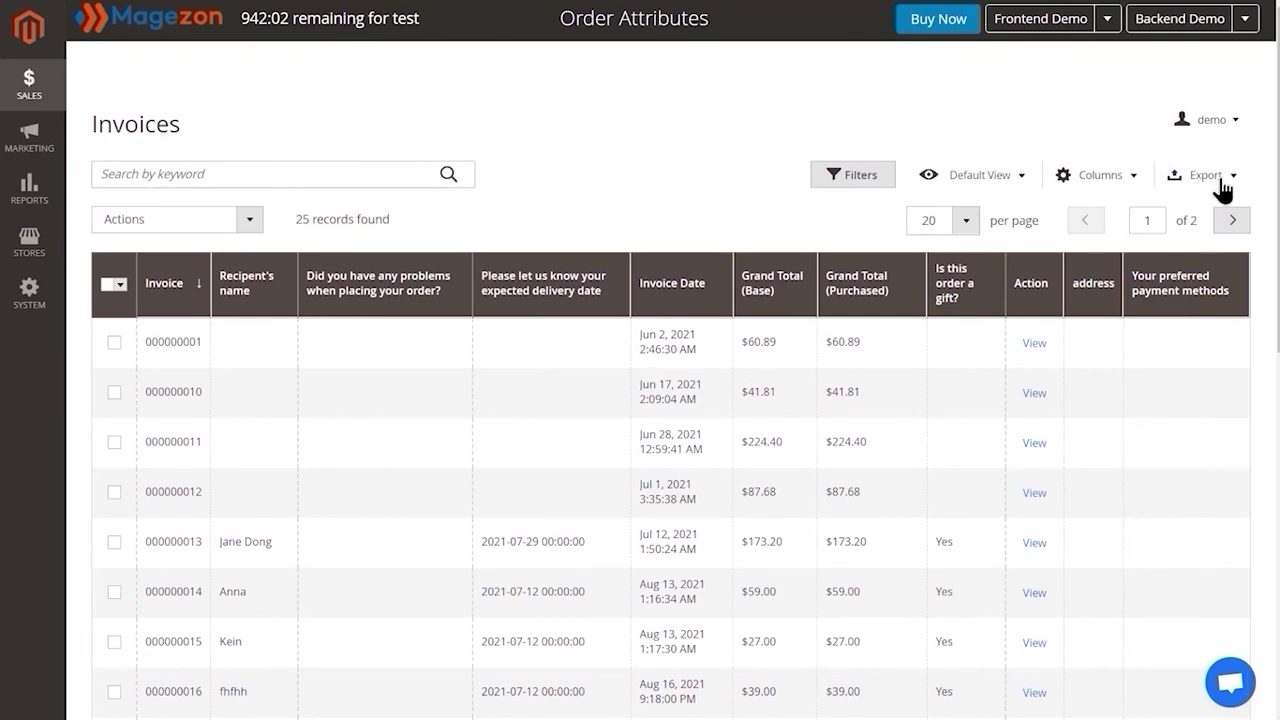
left_click(1244, 18)
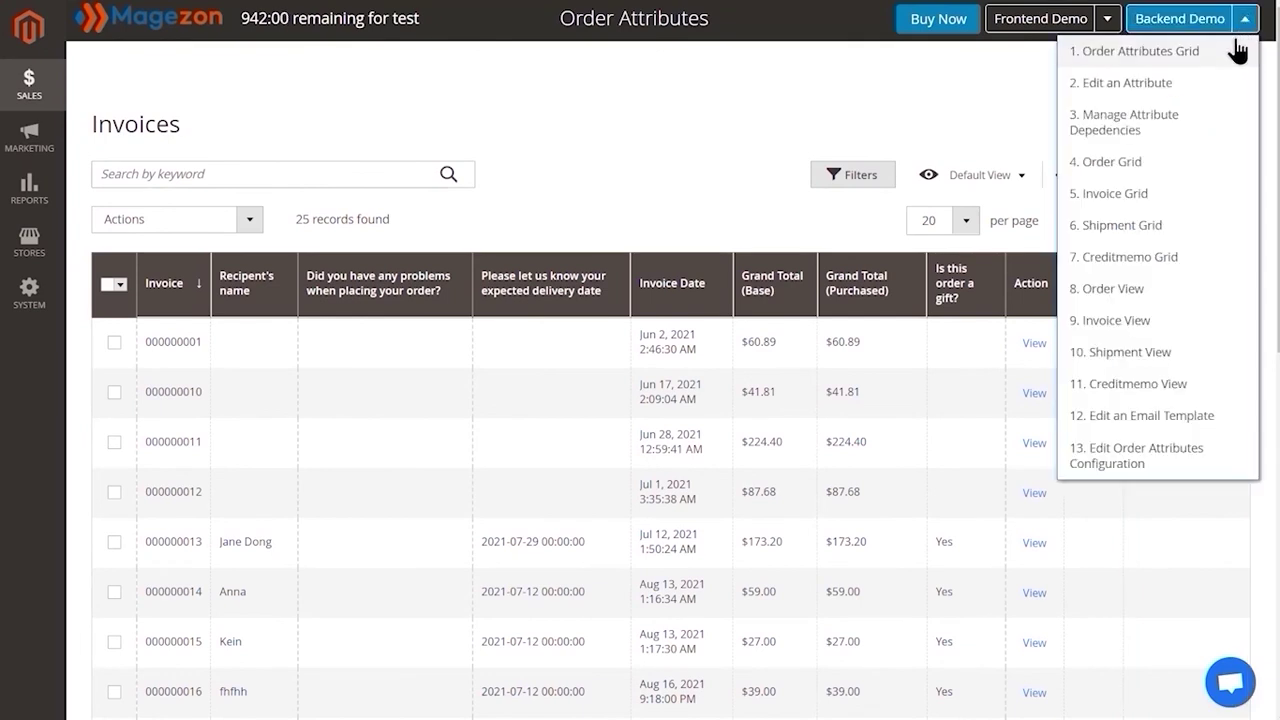
left_click(1135, 225)
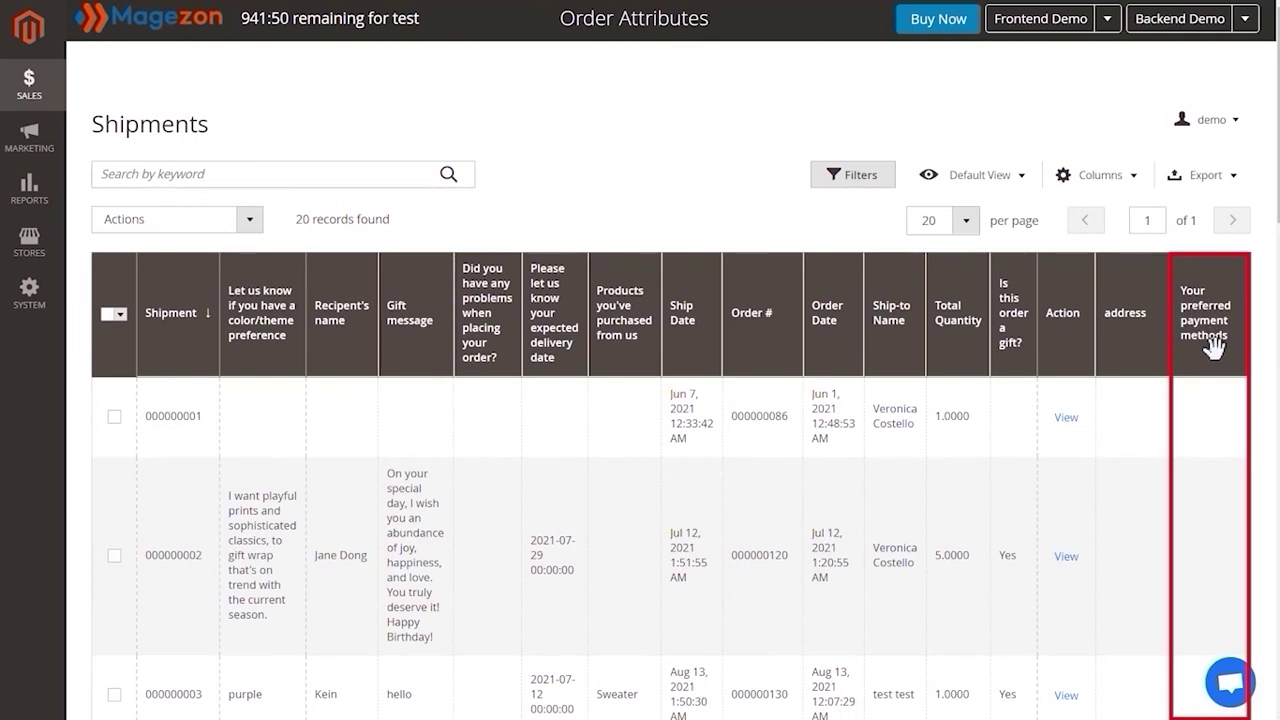
left_click(1240, 20)
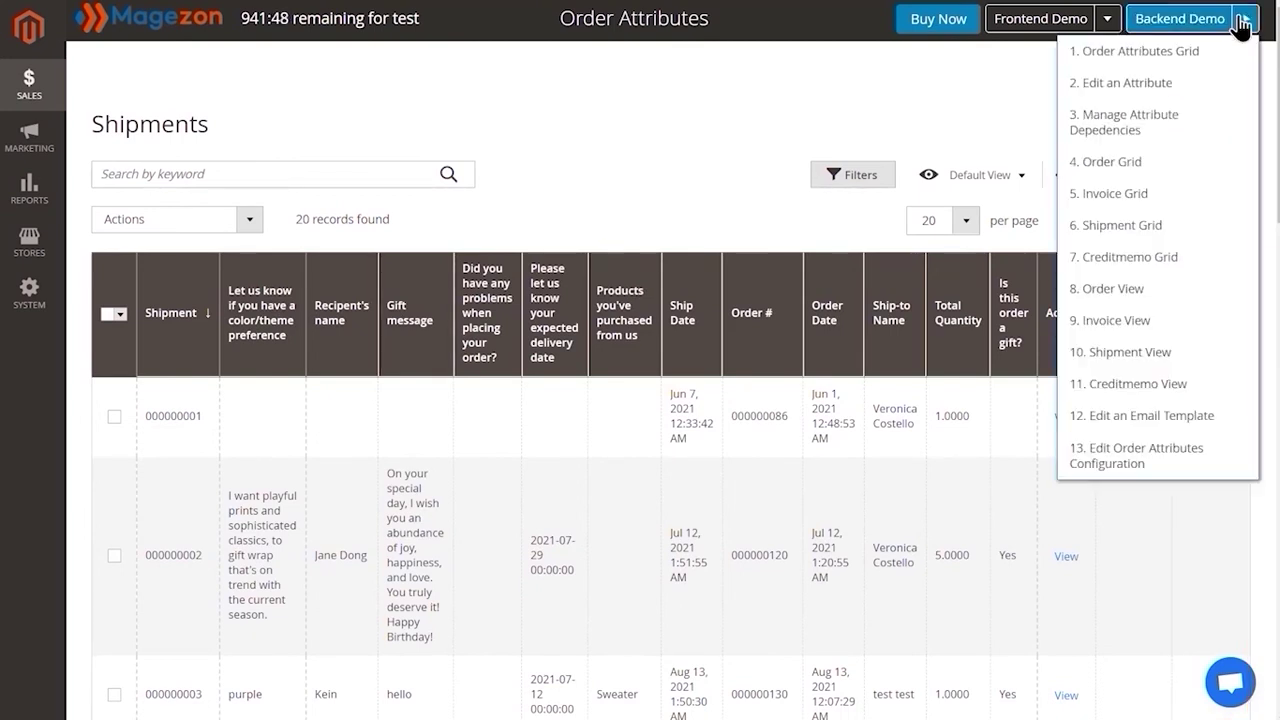
left_click(1134, 262)
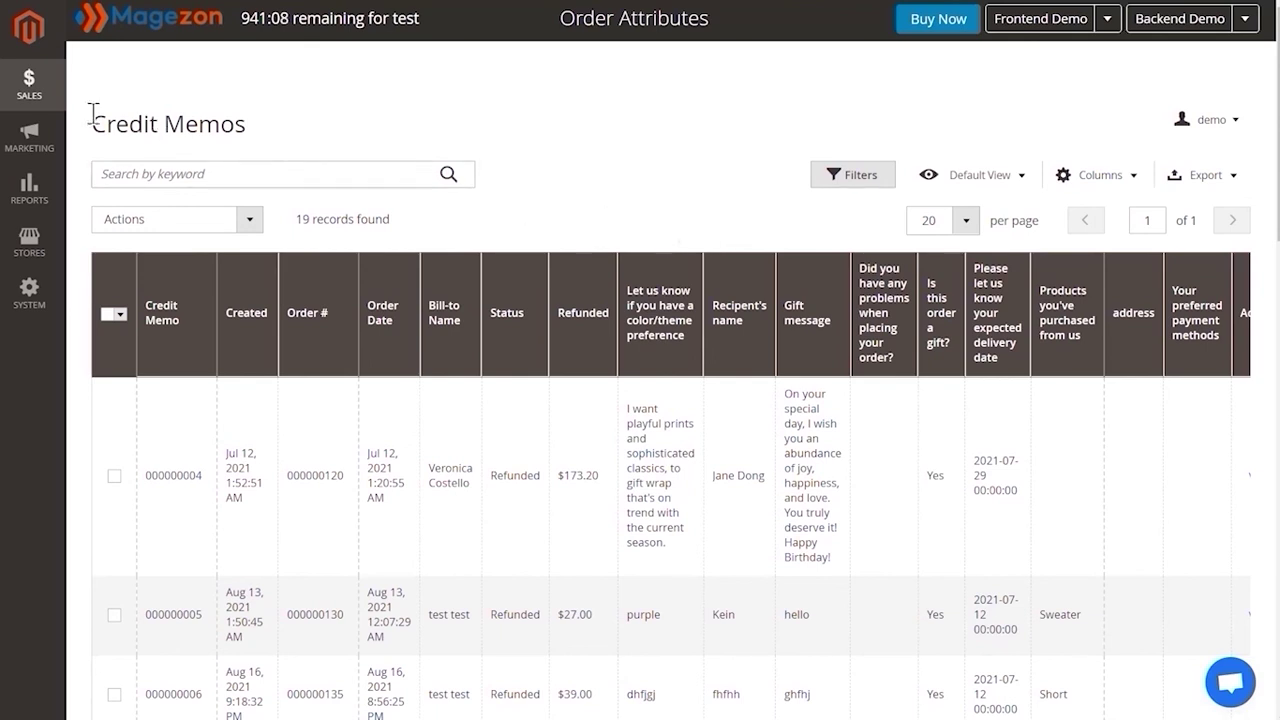
Open the pending order with Mastercard as preferred payment method from the orders list and examine its Additional Information
left_click(40, 92)
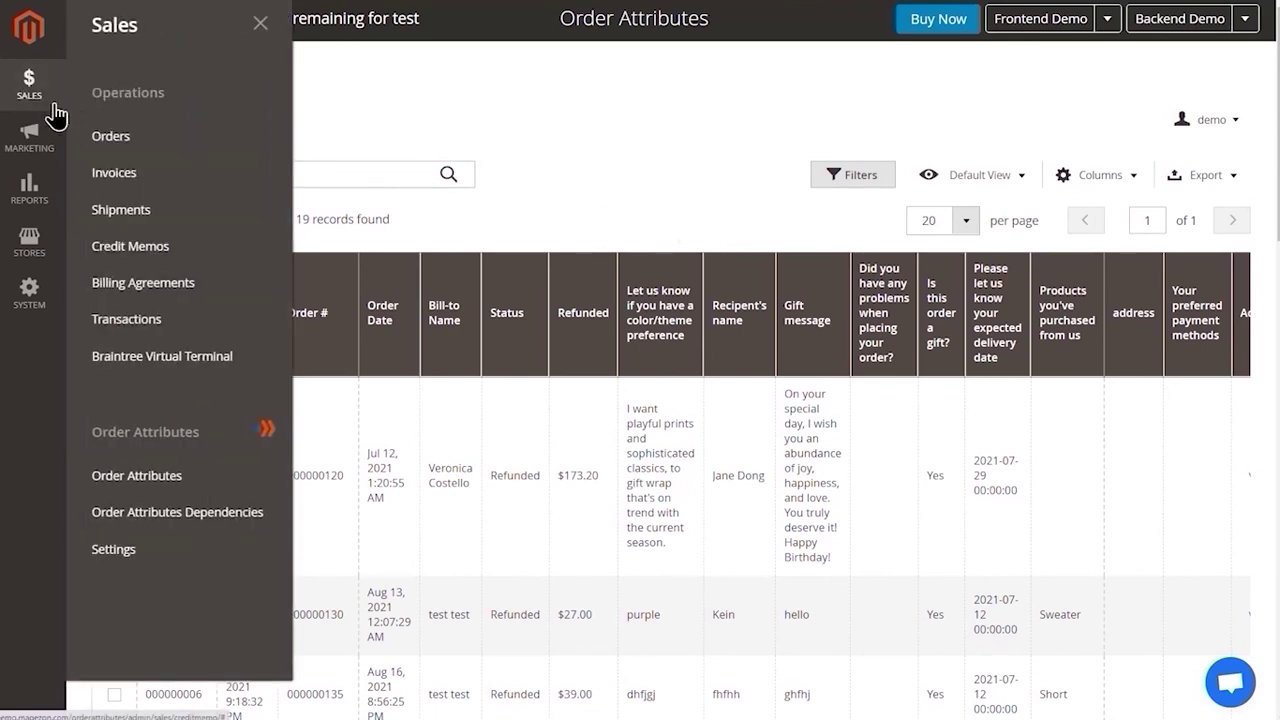
left_click(111, 137)
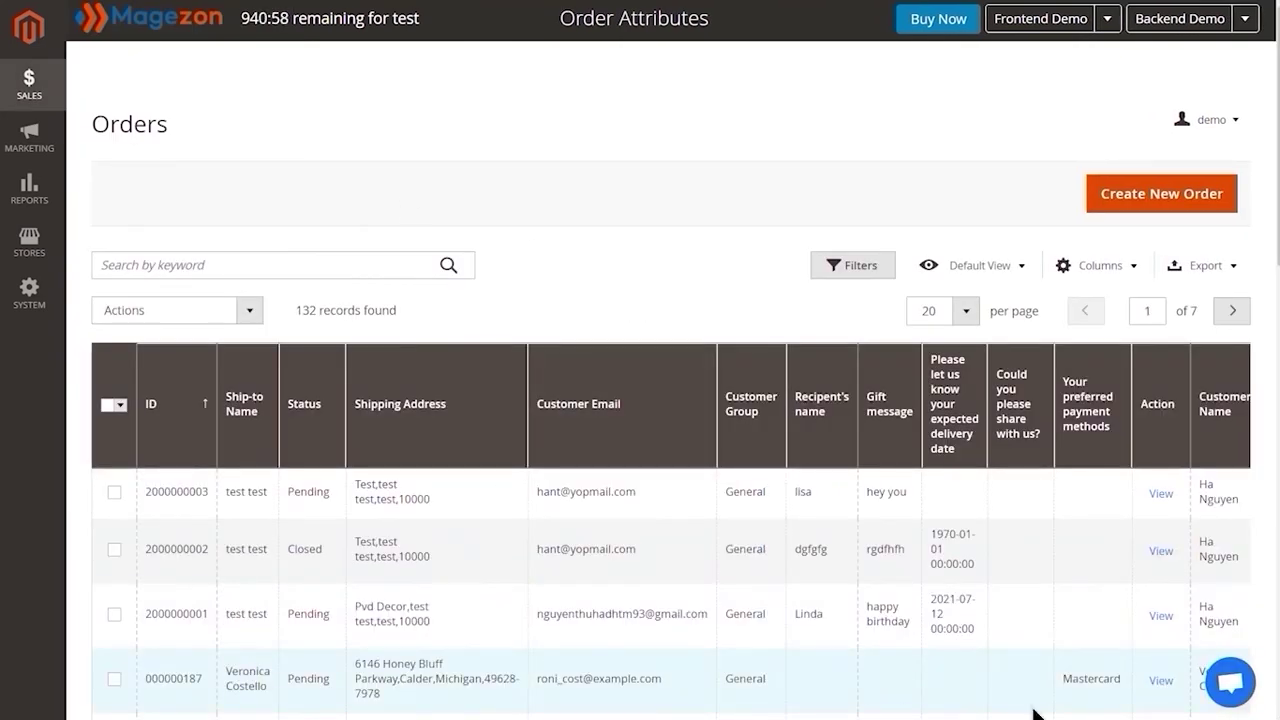
left_click(1162, 682)
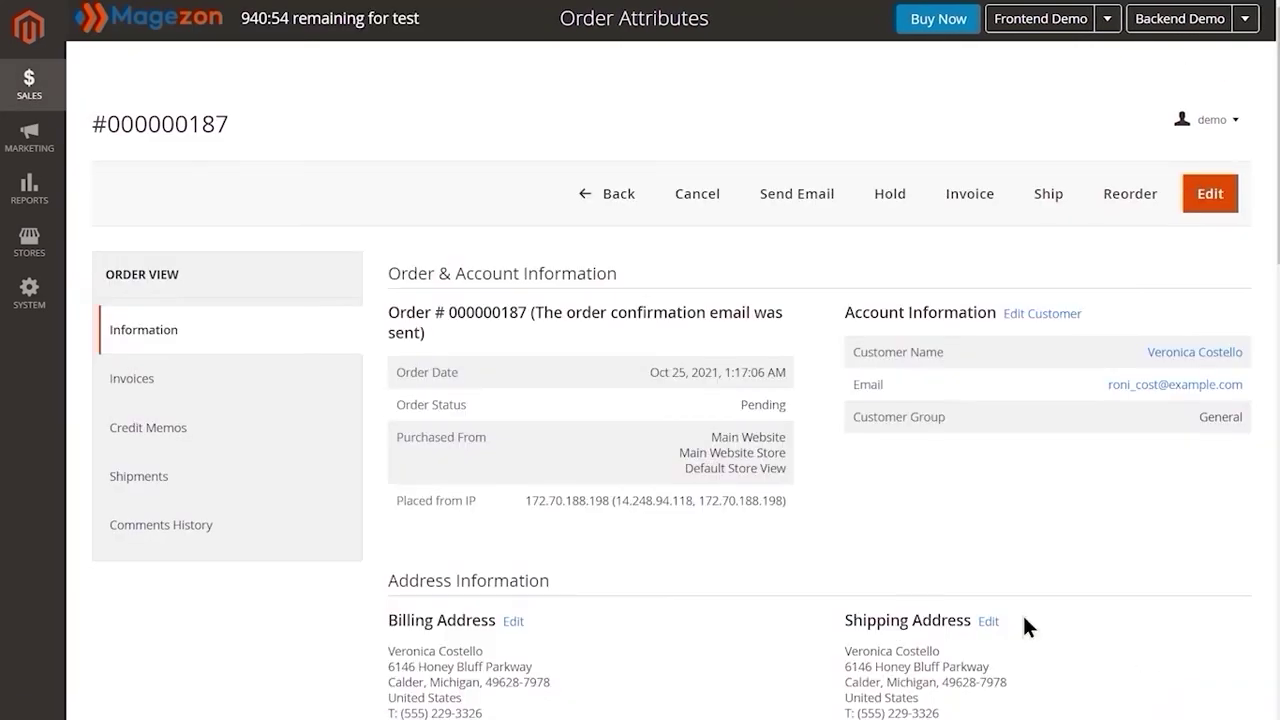
scroll(966, 600, "down", 2)
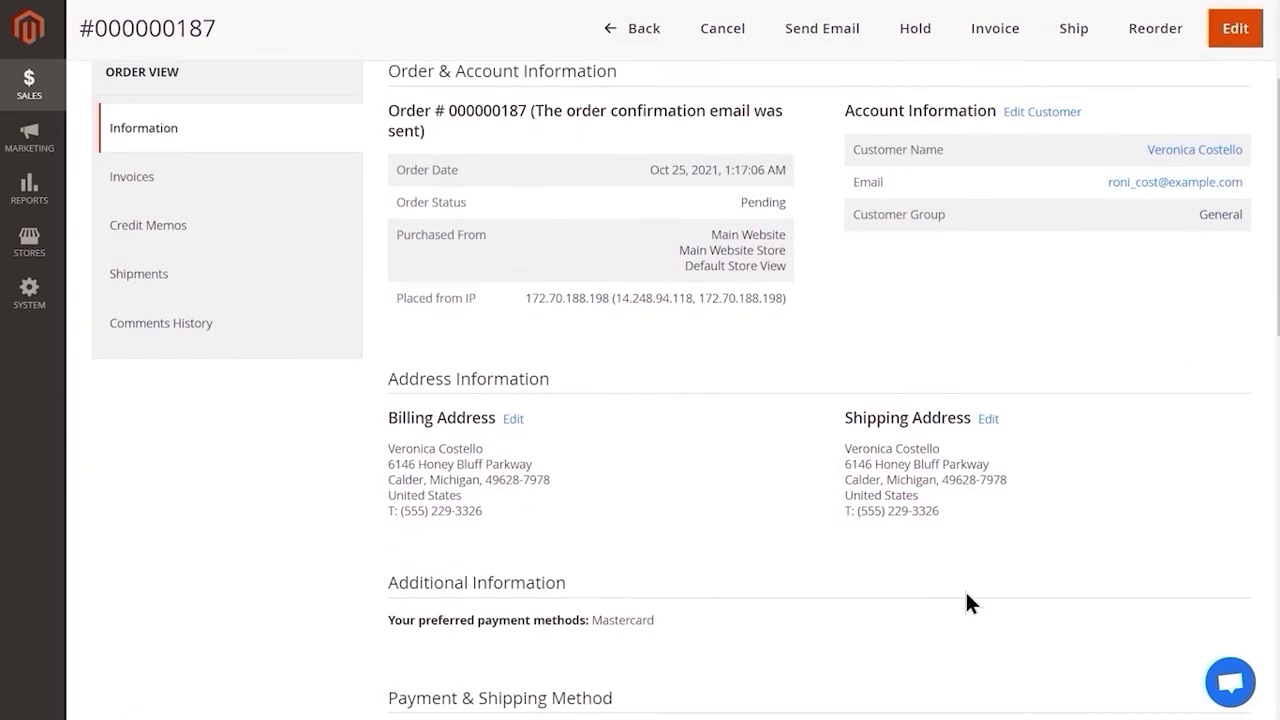
scroll(965, 589, "down", 2)
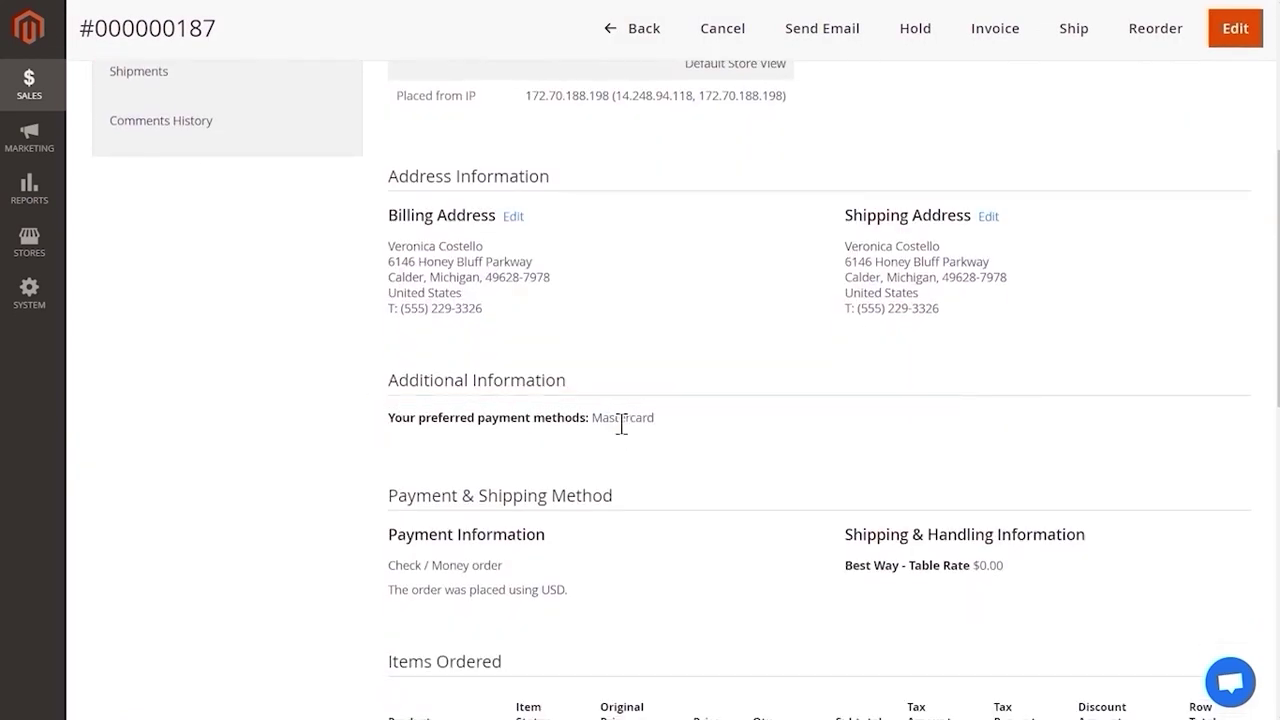
scroll(664, 430, "up", 4)
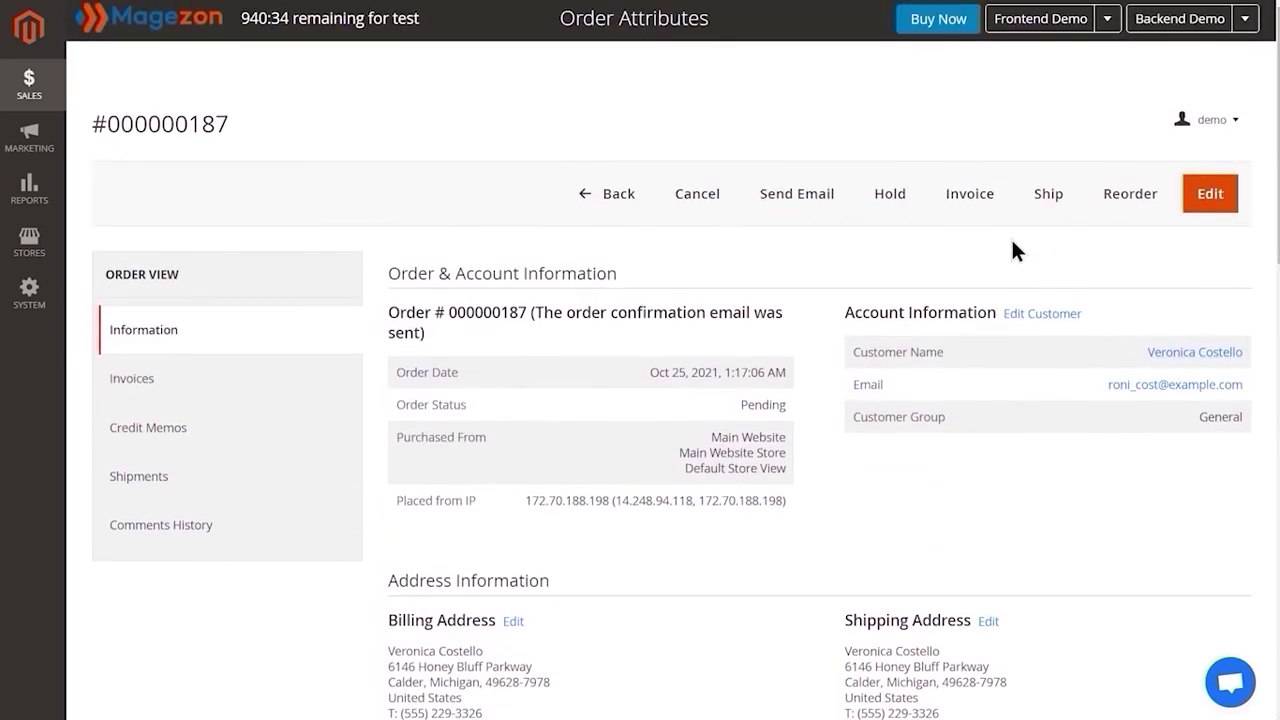
Create an invoice for all items of the order, reviewing the Additional Information before submitting it
left_click(958, 200)
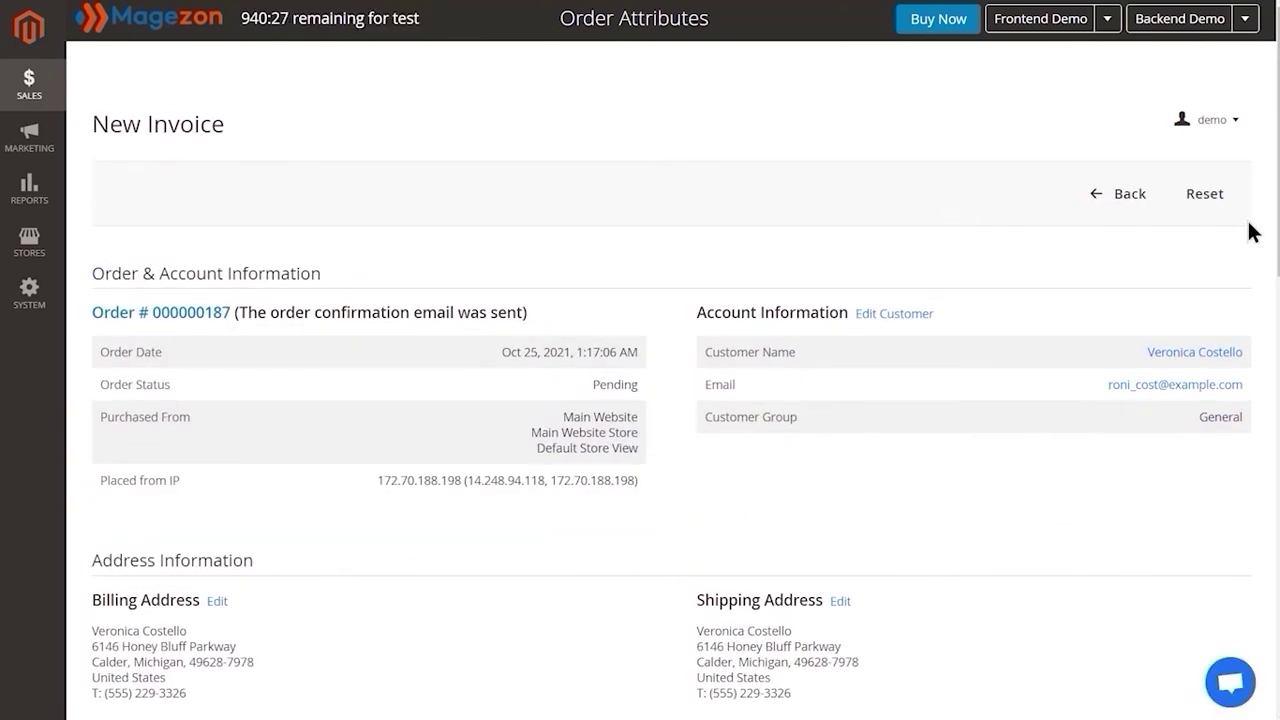
scroll(1268, 228, "down", 5)
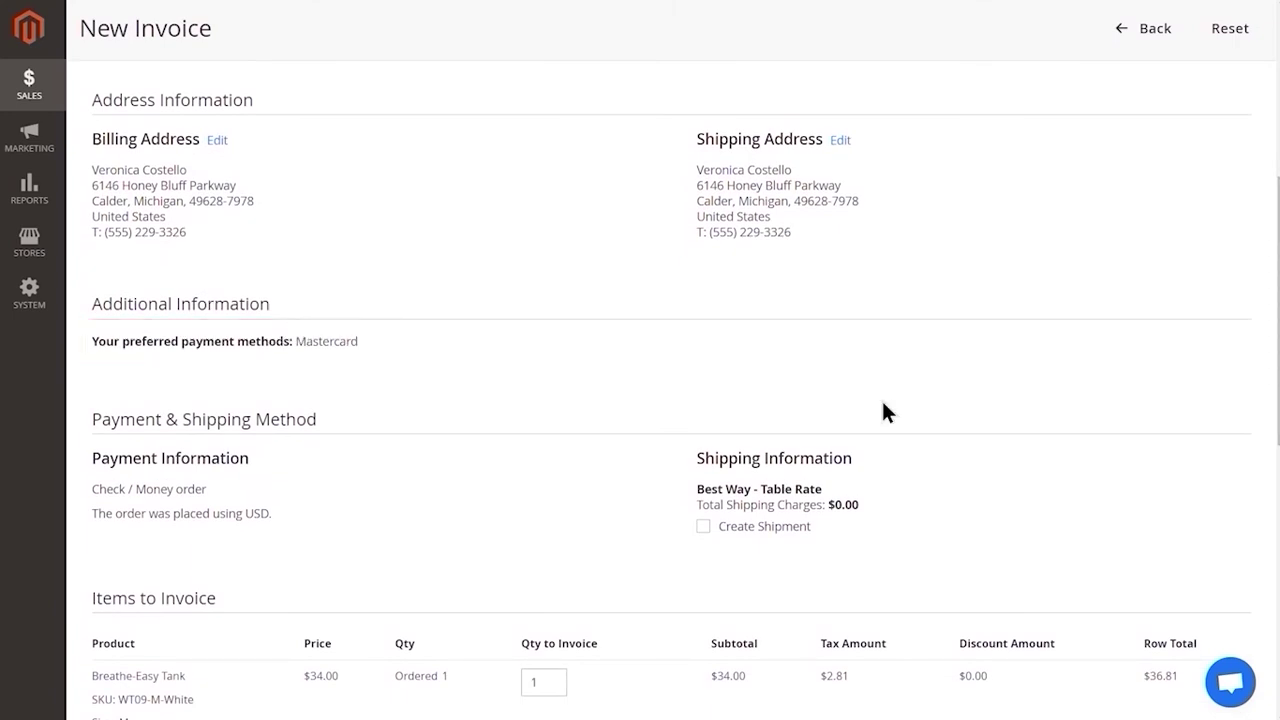
scroll(1000, 500, "down", 7)
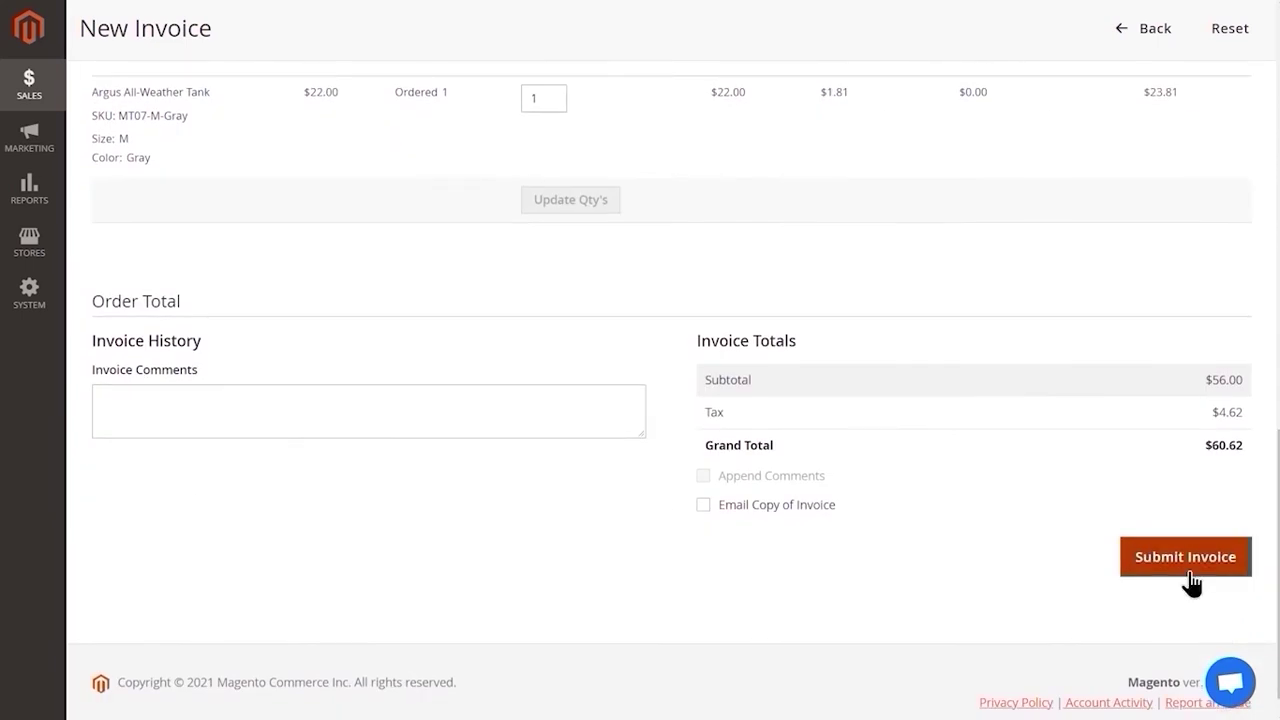
left_click(1190, 569)
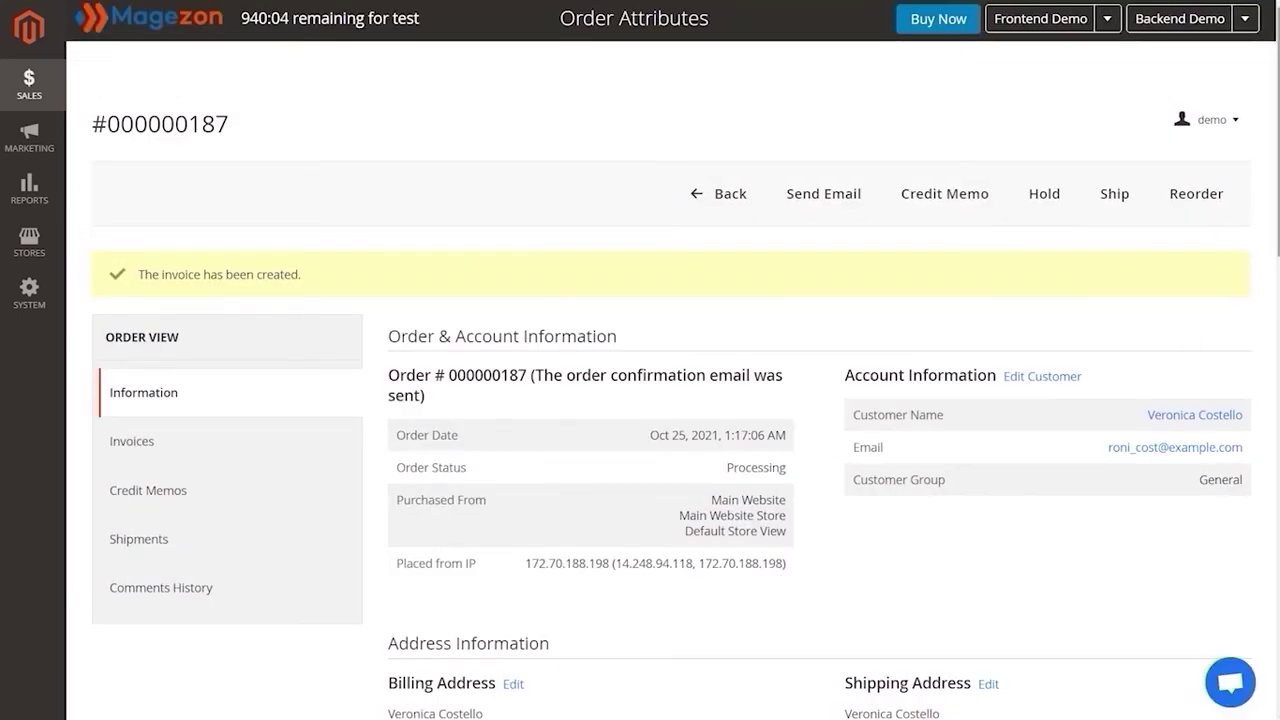
Check the order's Additional Information after invoicing, and submit a shipment for both ordered items
scroll(700, 400, "down", 5)
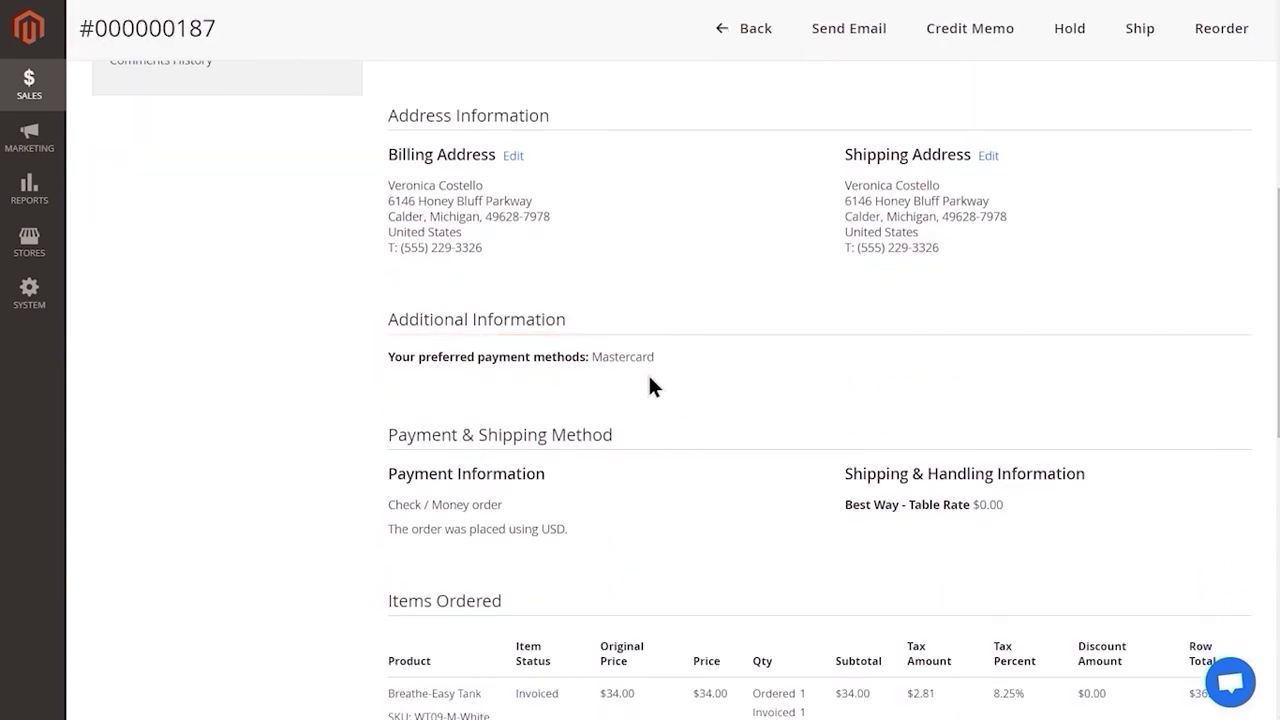
scroll(787, 405, "up", 5)
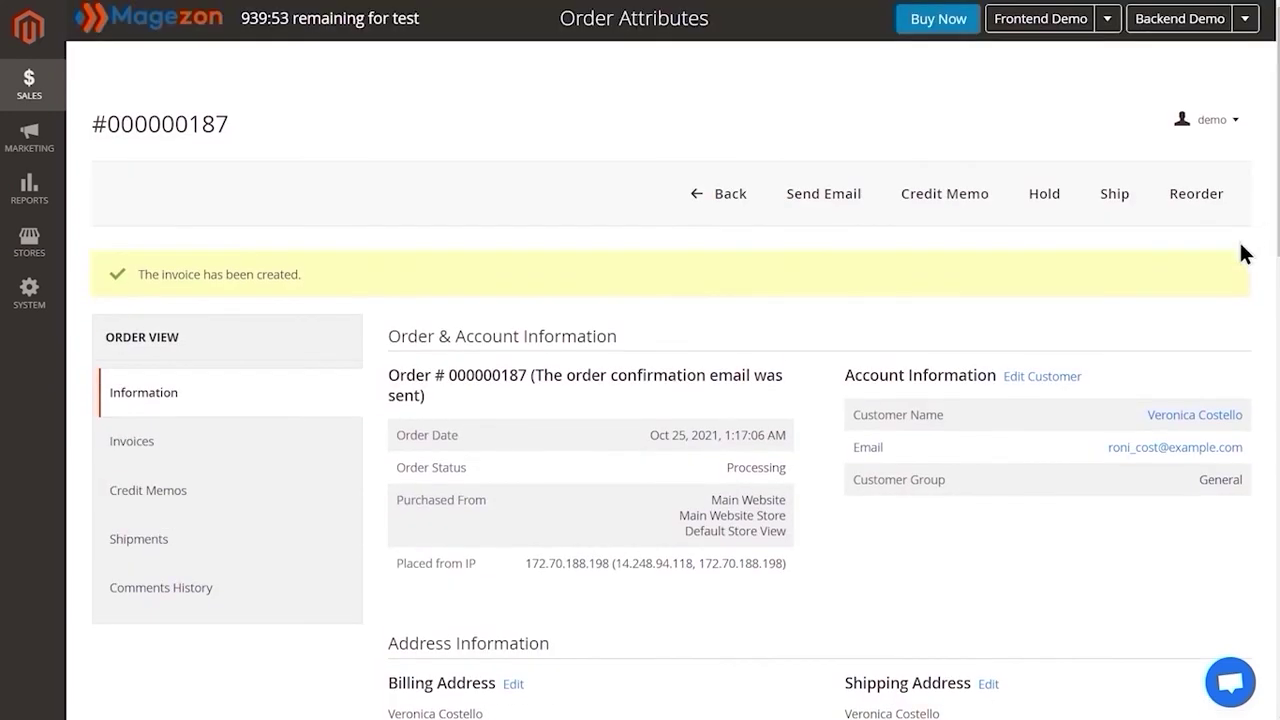
left_click(1116, 196)
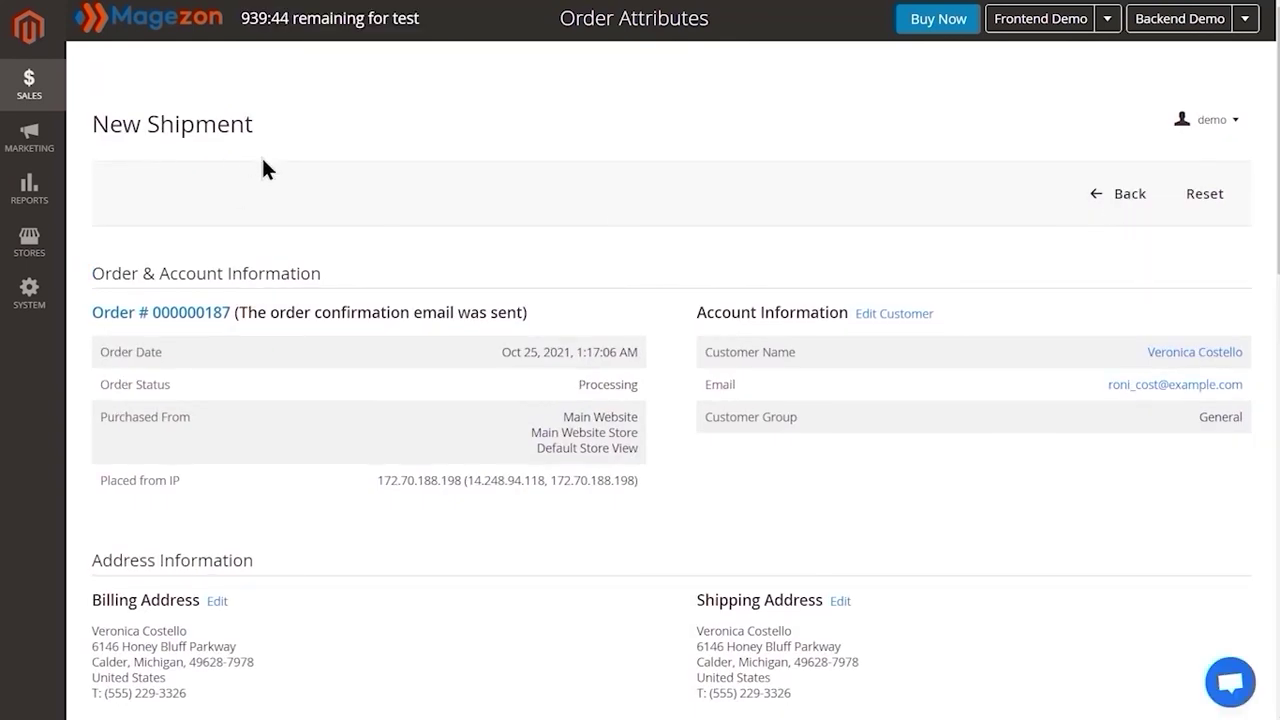
scroll(1044, 259, "down", 5)
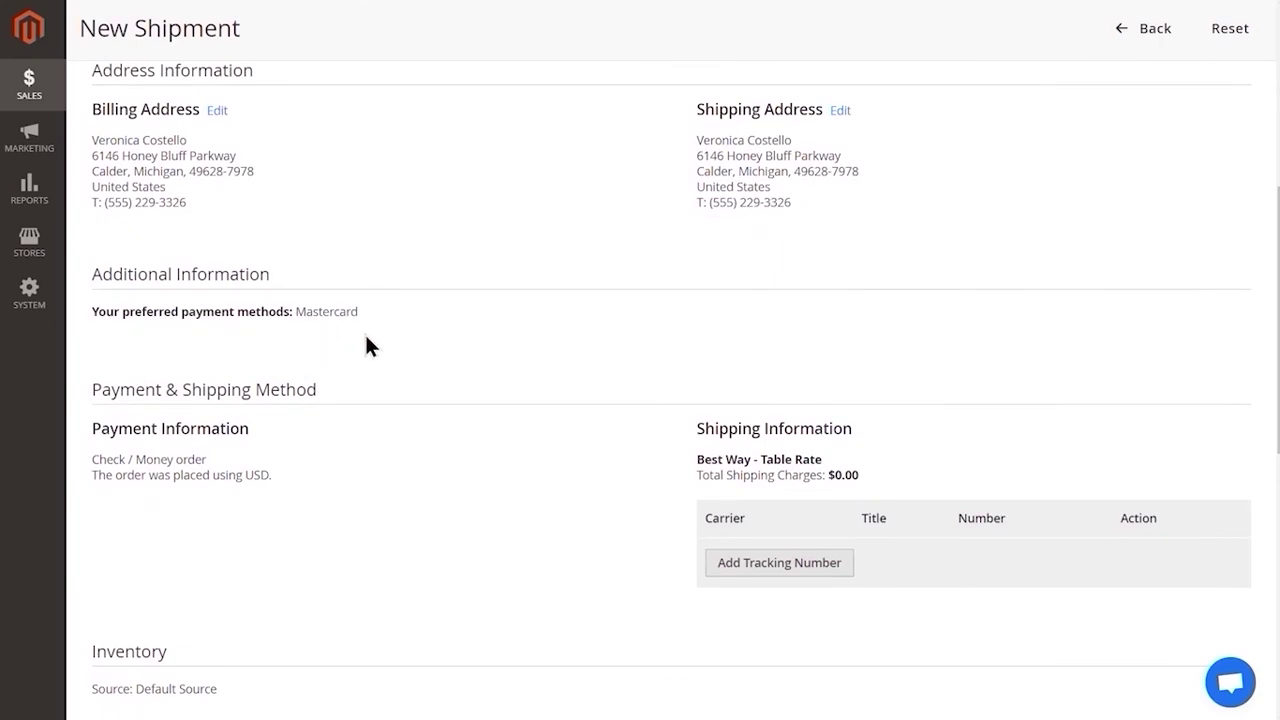
scroll(1234, 371, "down", 7)
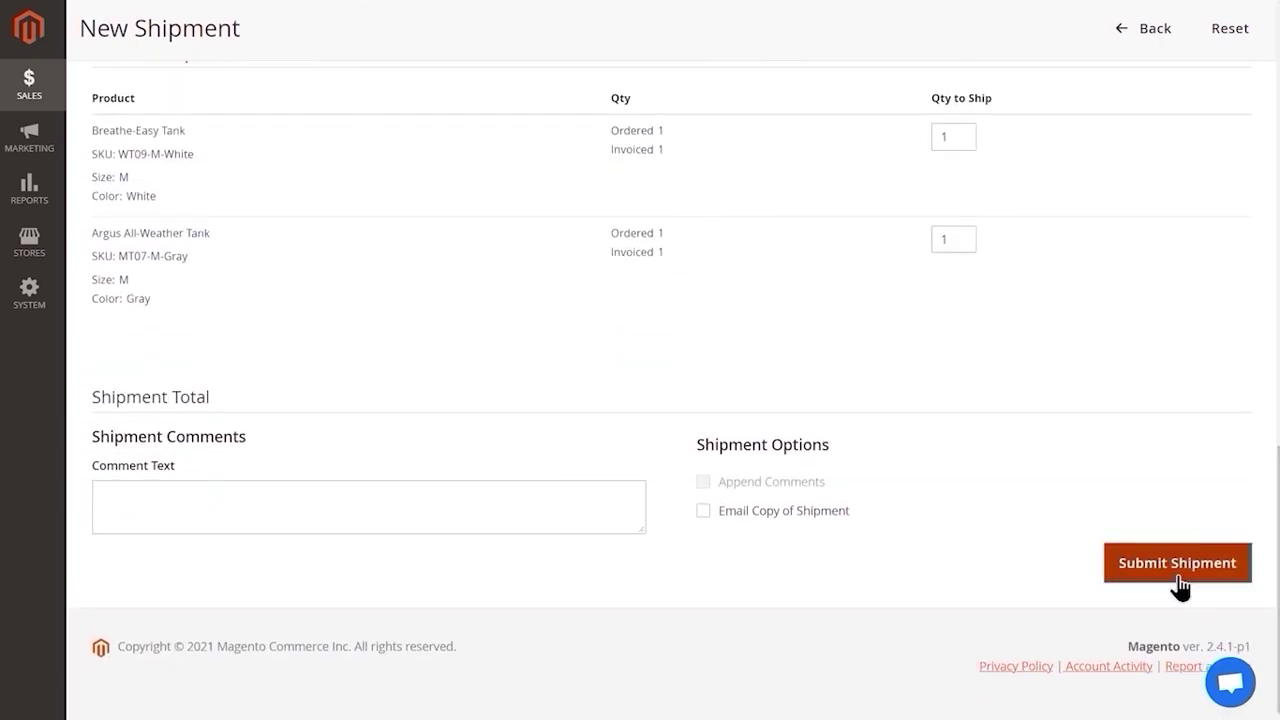
left_click(1179, 573)
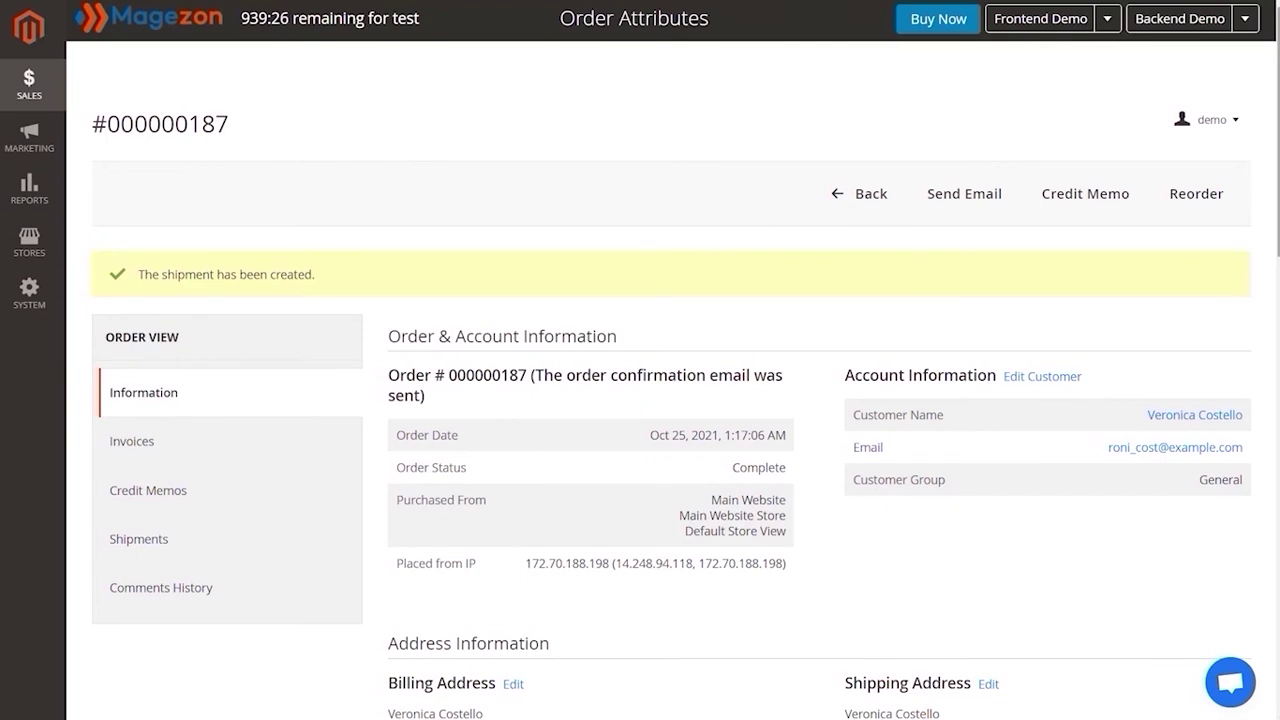
Examine the order's Additional Information after the shipment
scroll(1227, 553, "down", 4)
scroll(1190, 440, "down", 7)
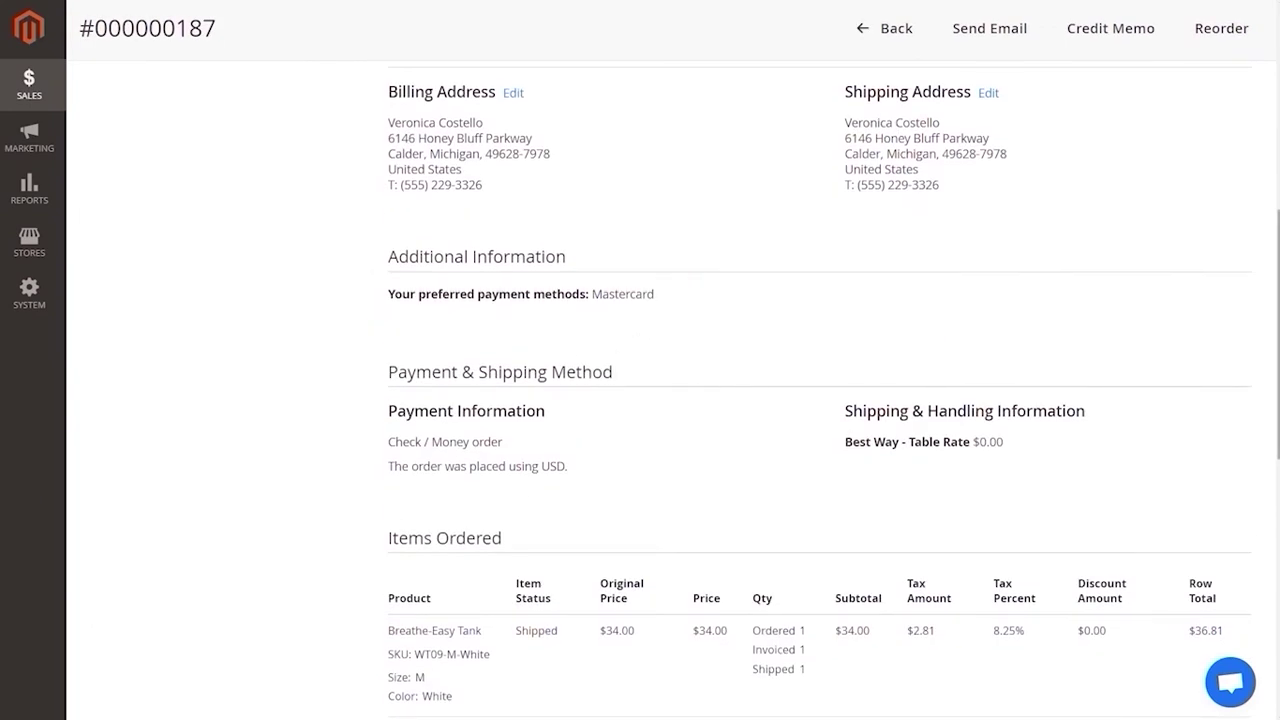
scroll(652, 325, "up", 10)
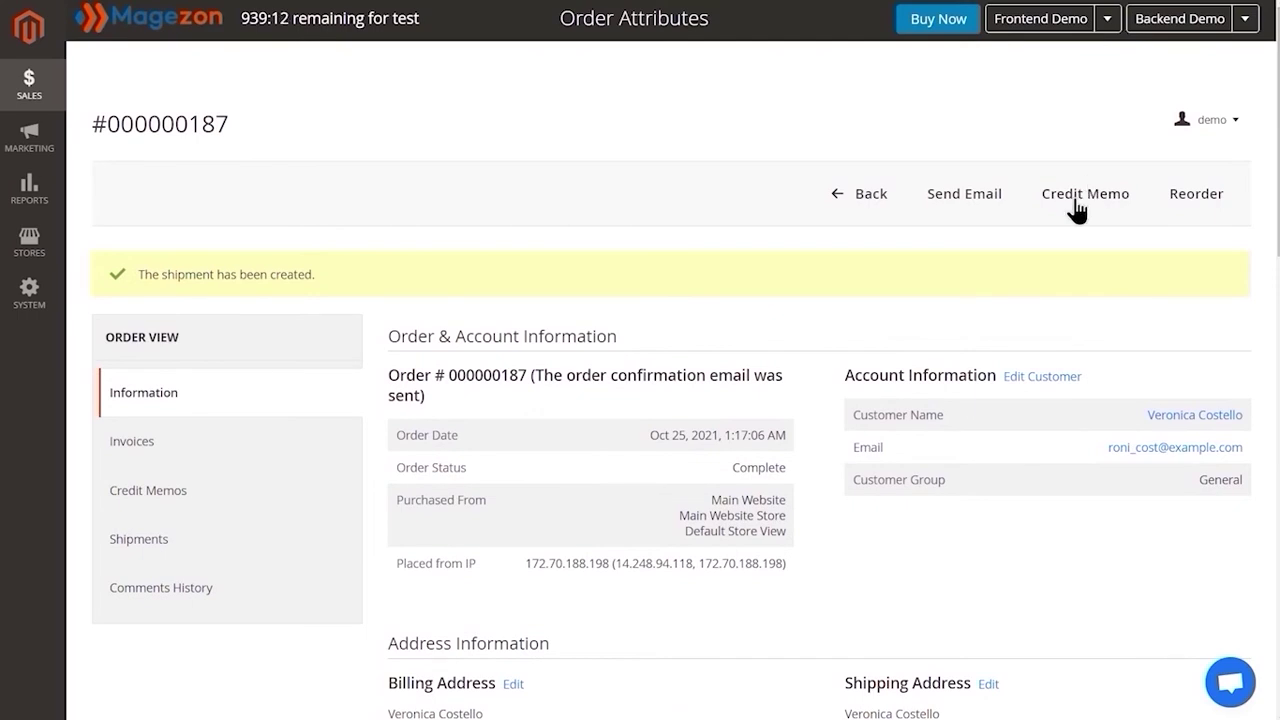
Create a credit memo refunding the whole order offline, reviewing the Additional Information before and after the refund
left_click(1077, 210)
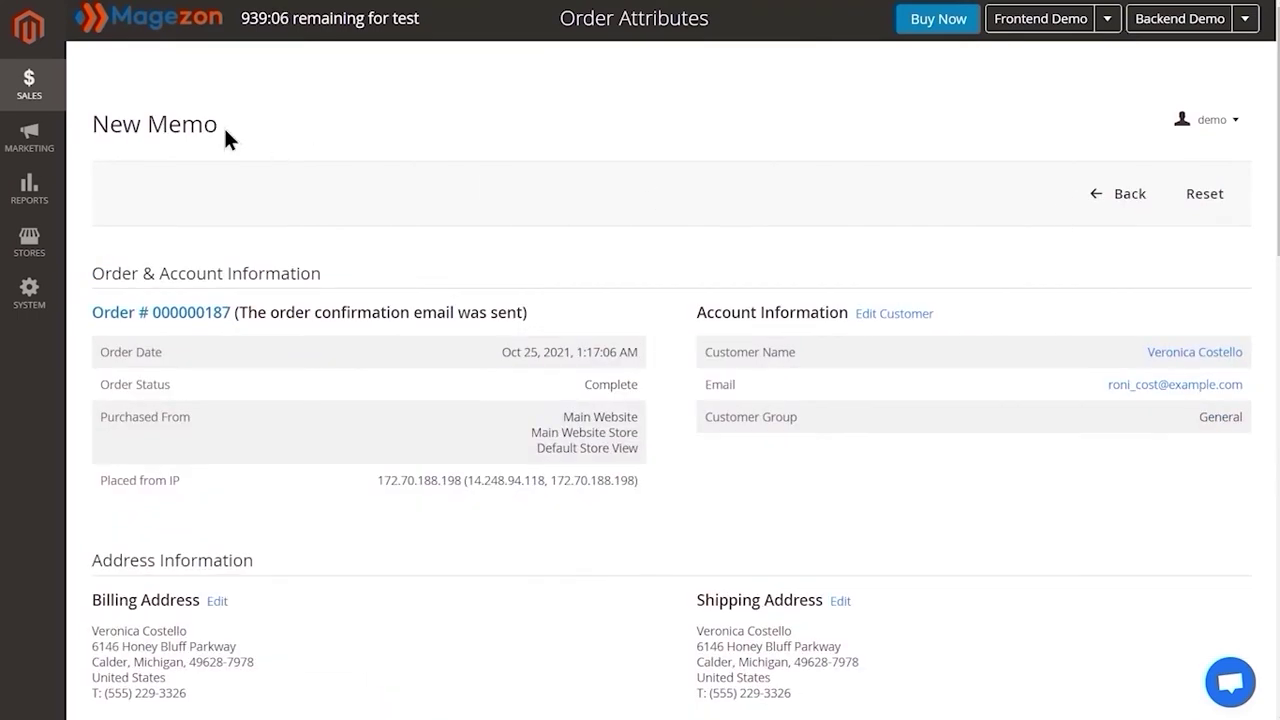
scroll(667, 250, "down", 5)
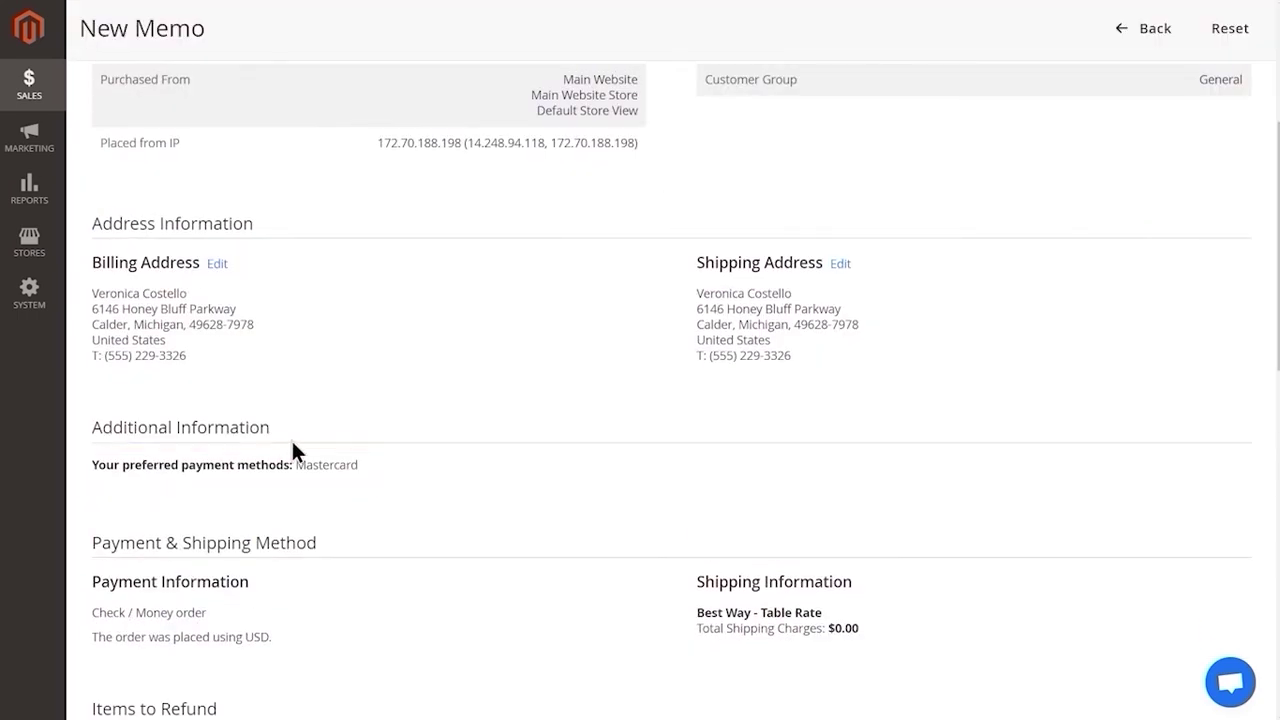
scroll(1183, 332, "down", 10)
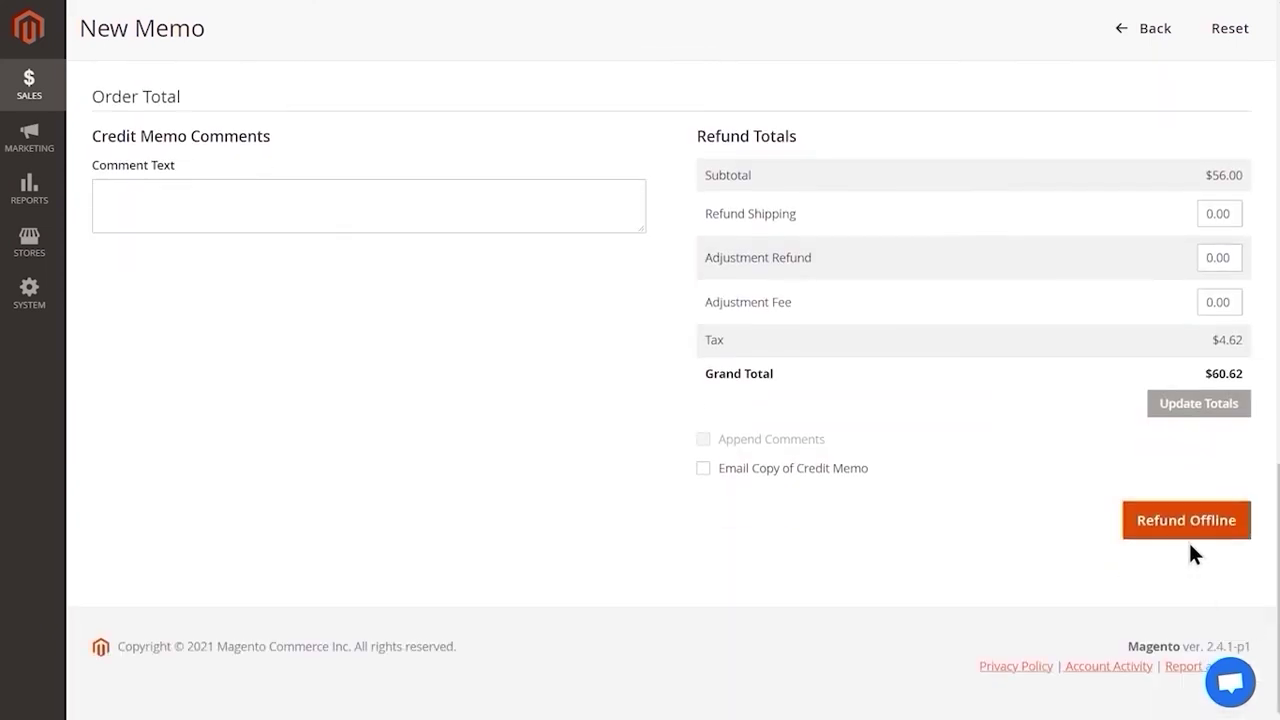
left_click(1222, 519)
scroll(660, 400, "down", 8)
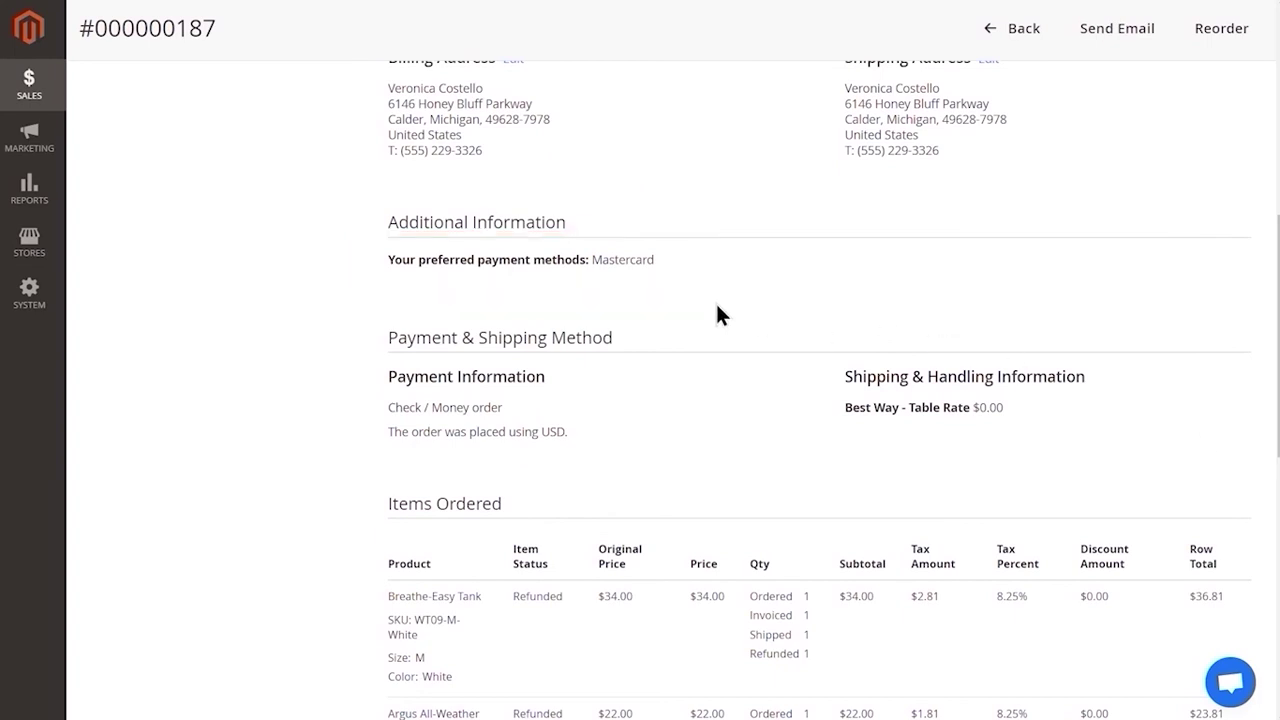
scroll(933, 350, "up", 8)
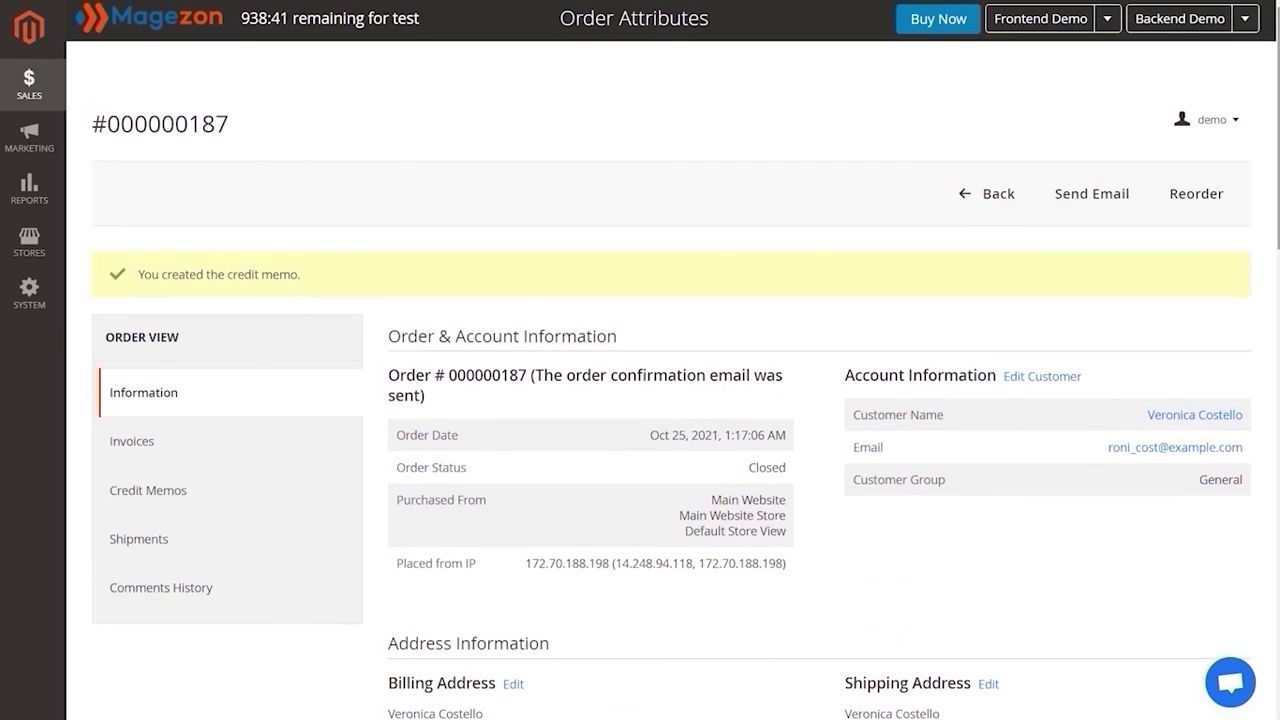
Switch to the storefront's Customer Order View demo and open the closed order dated 10/25/21 from My Orders
left_click(1107, 26)
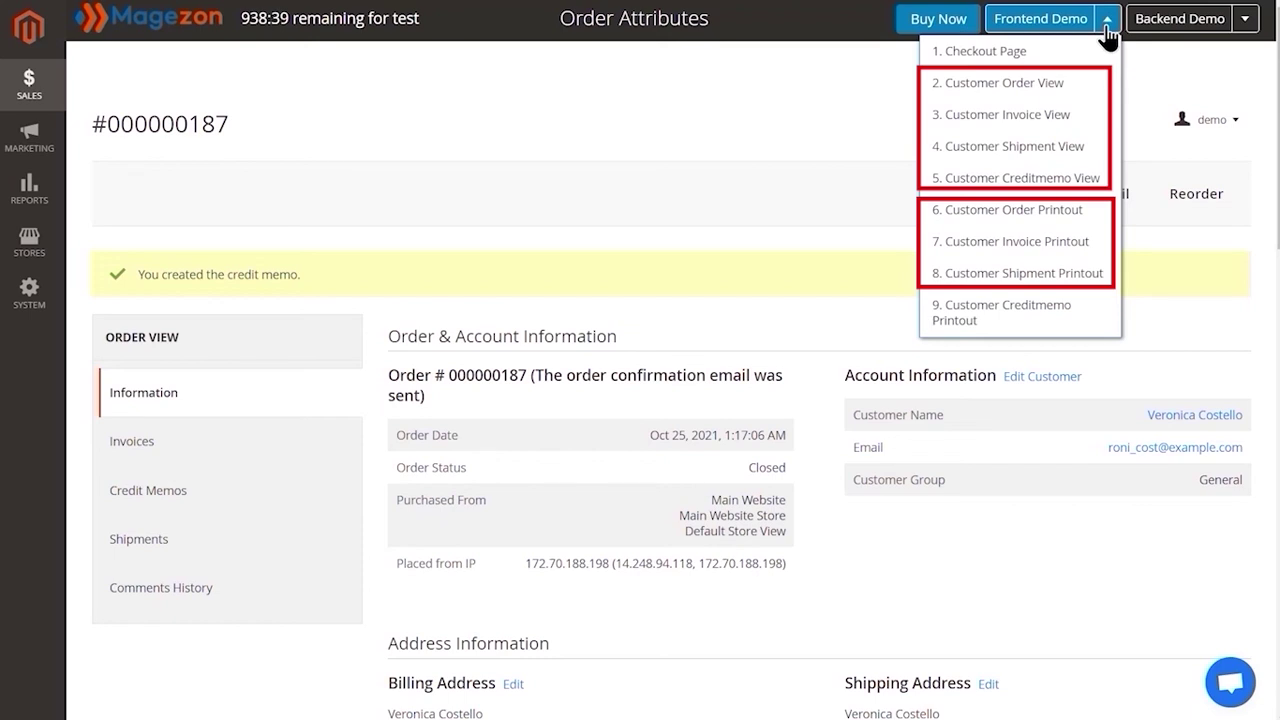
left_click(1020, 93)
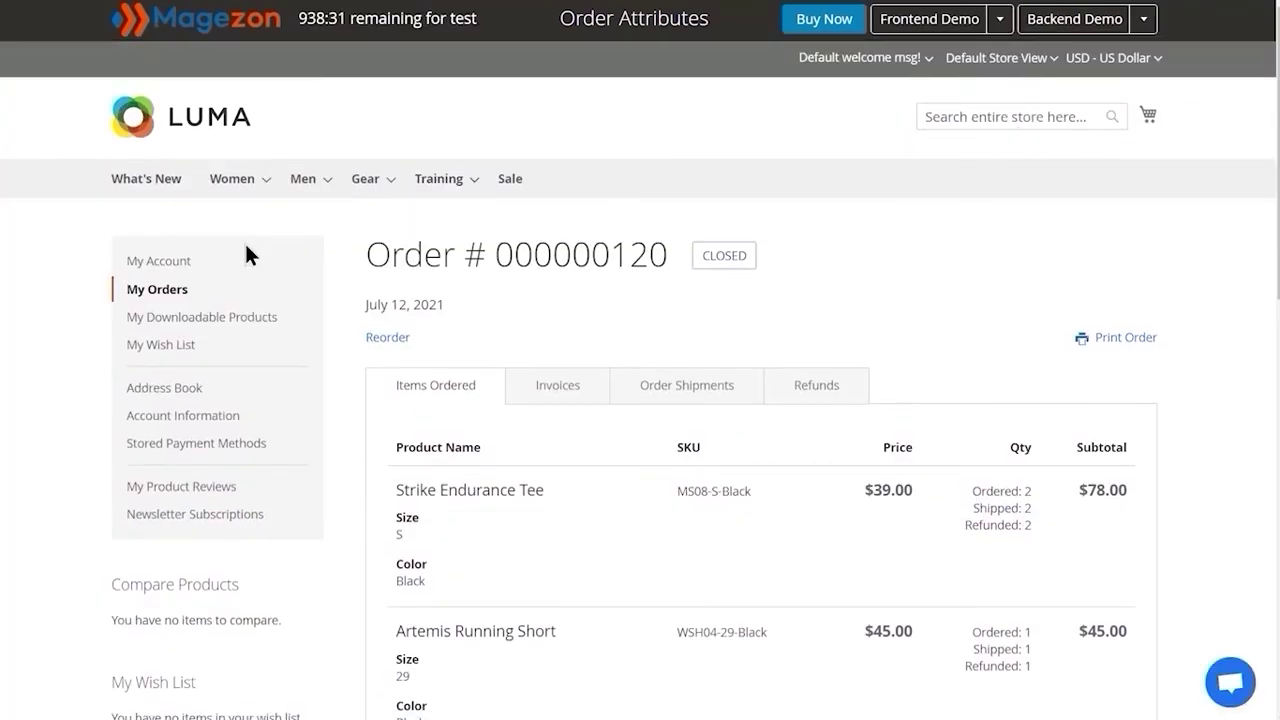
left_click(171, 293)
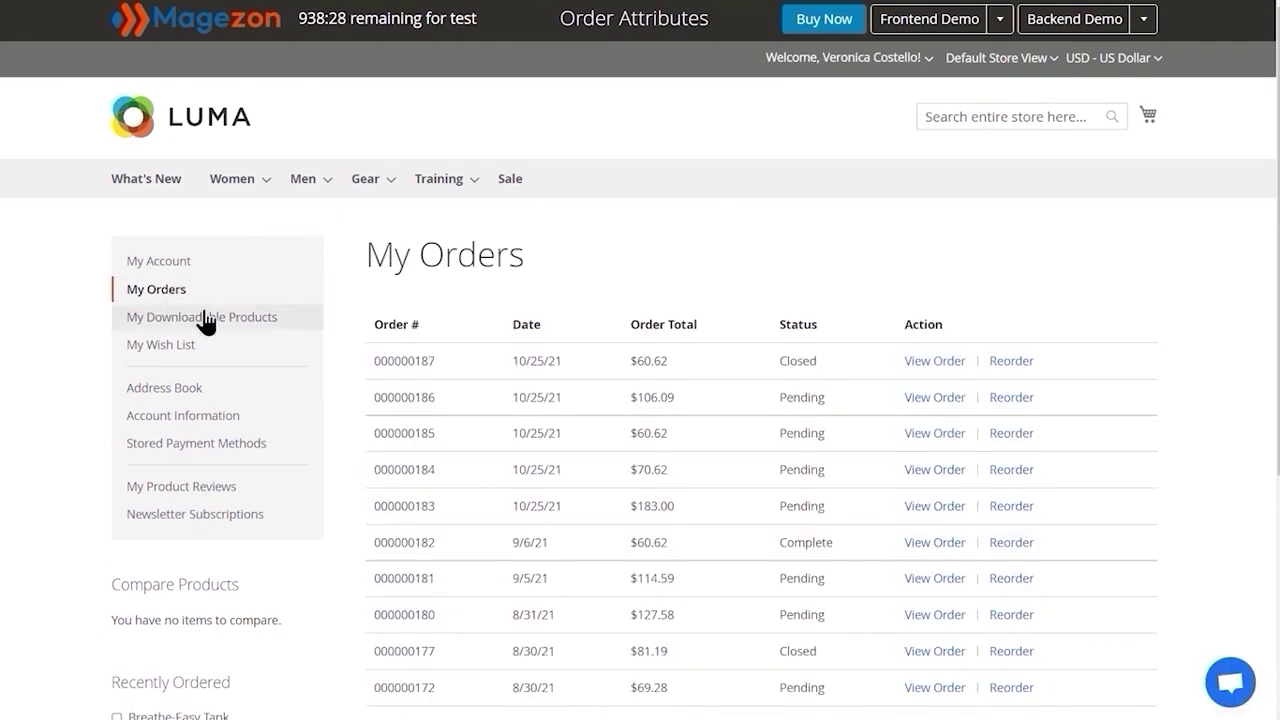
left_click(935, 362)
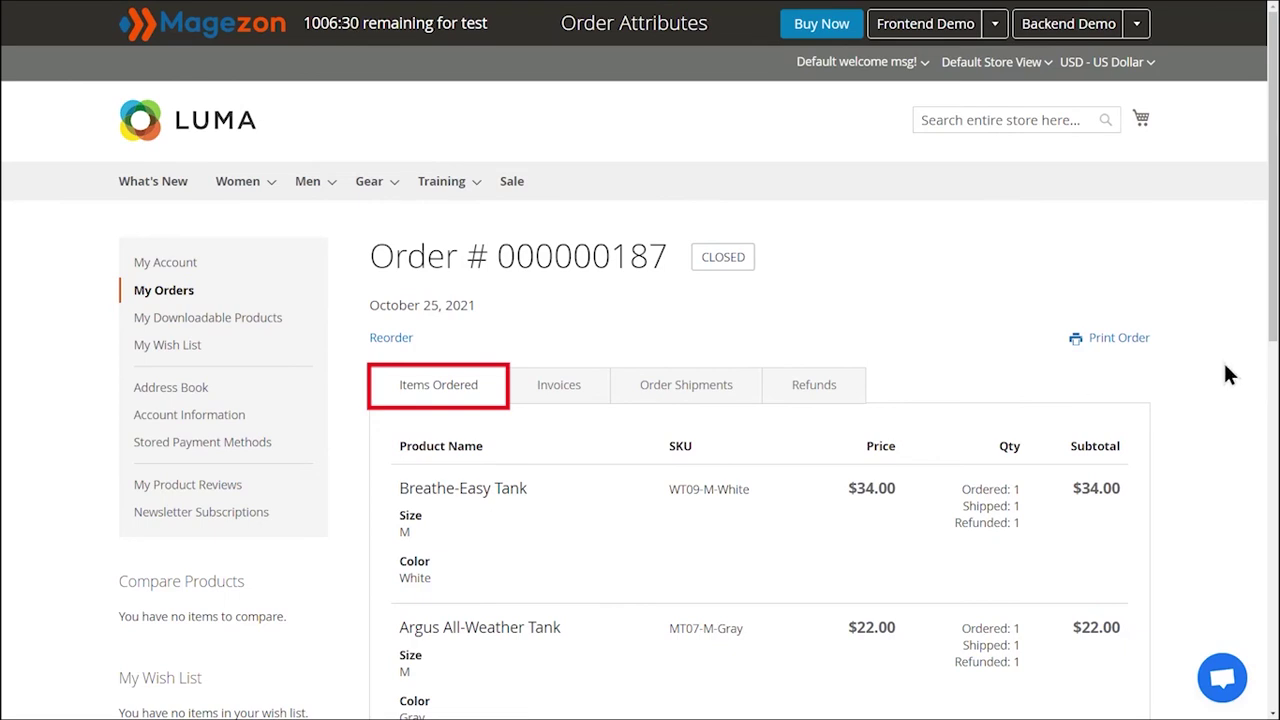
Examine the ordered items, Order Information and Additional Information on the customer's order page
left_click_drag(1270, 338, 1272, 452)
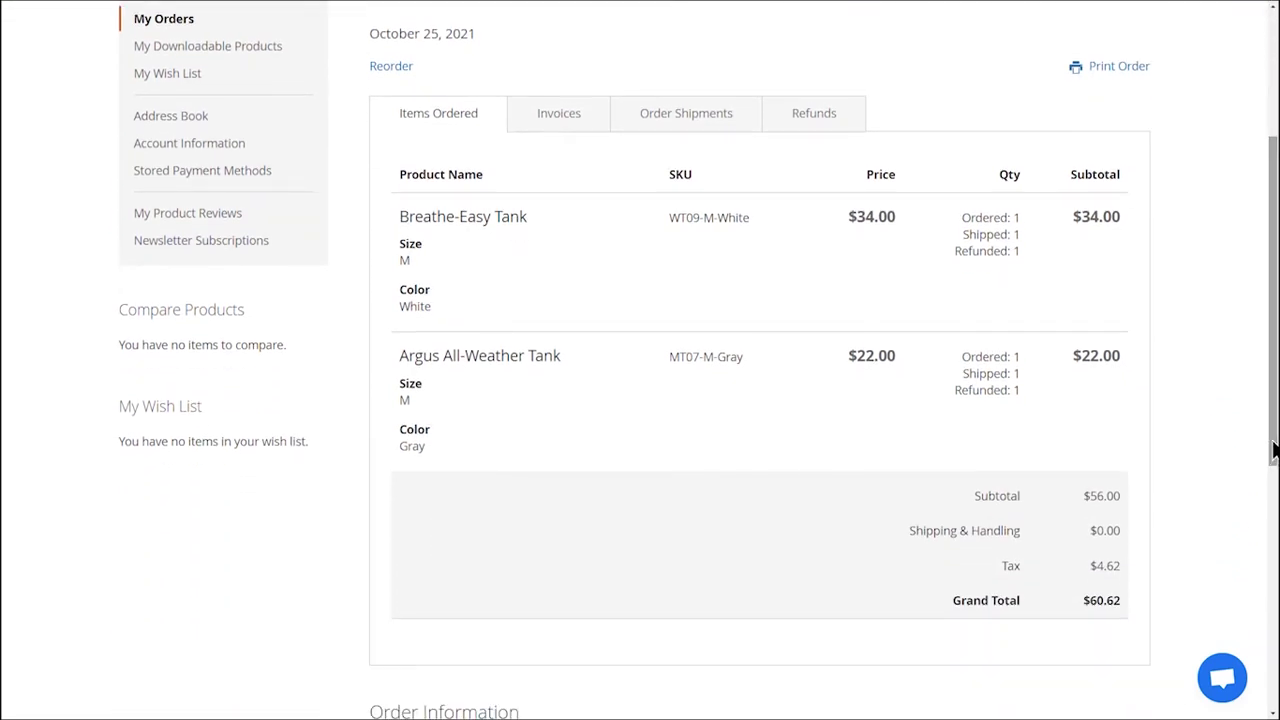
scroll(1276, 430, "down", 1)
scroll(1276, 430, "down", 1)
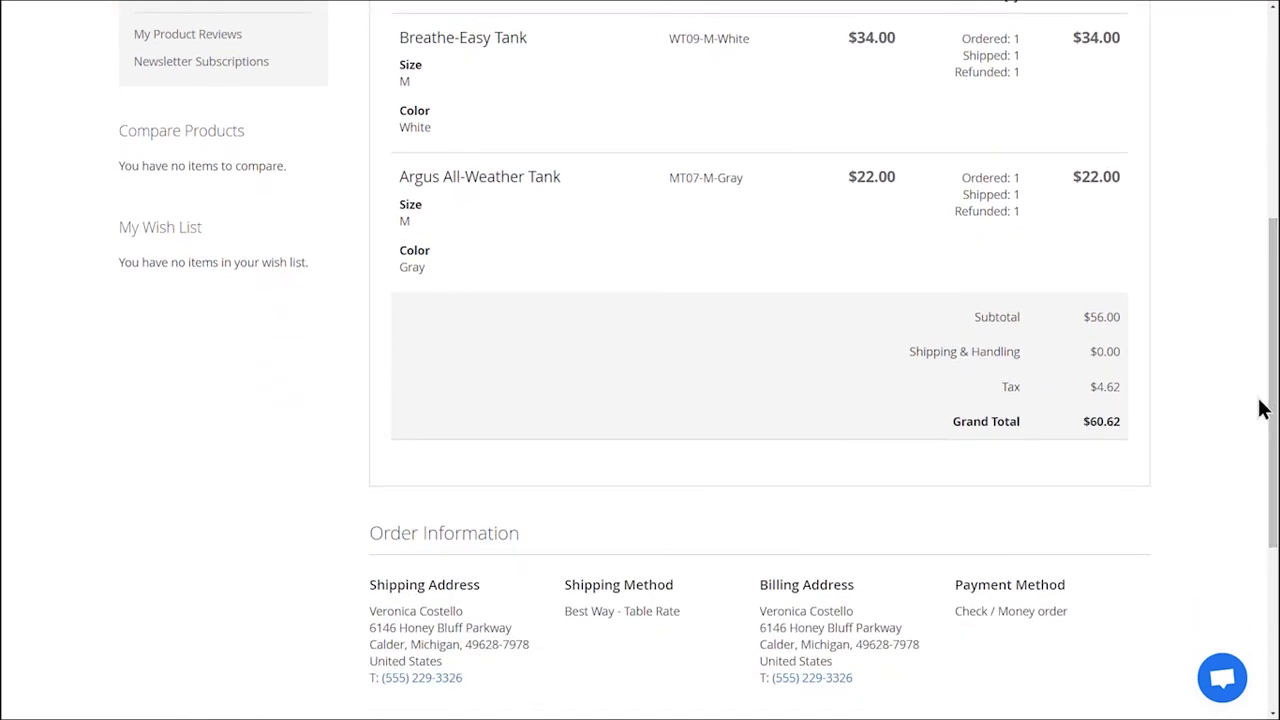
scroll(1274, 380, "down", 2)
scroll(1274, 430, "down", 1)
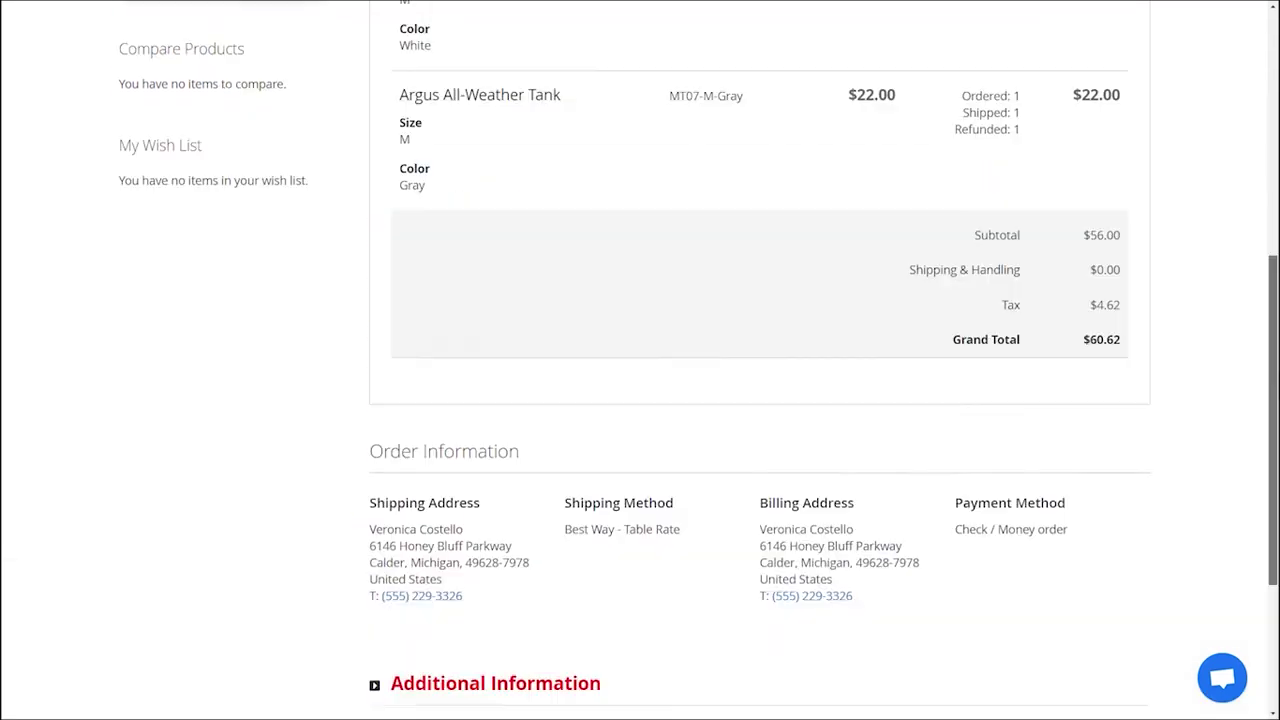
scroll(699, 362, "up", 4)
scroll(640, 380, "up", 2)
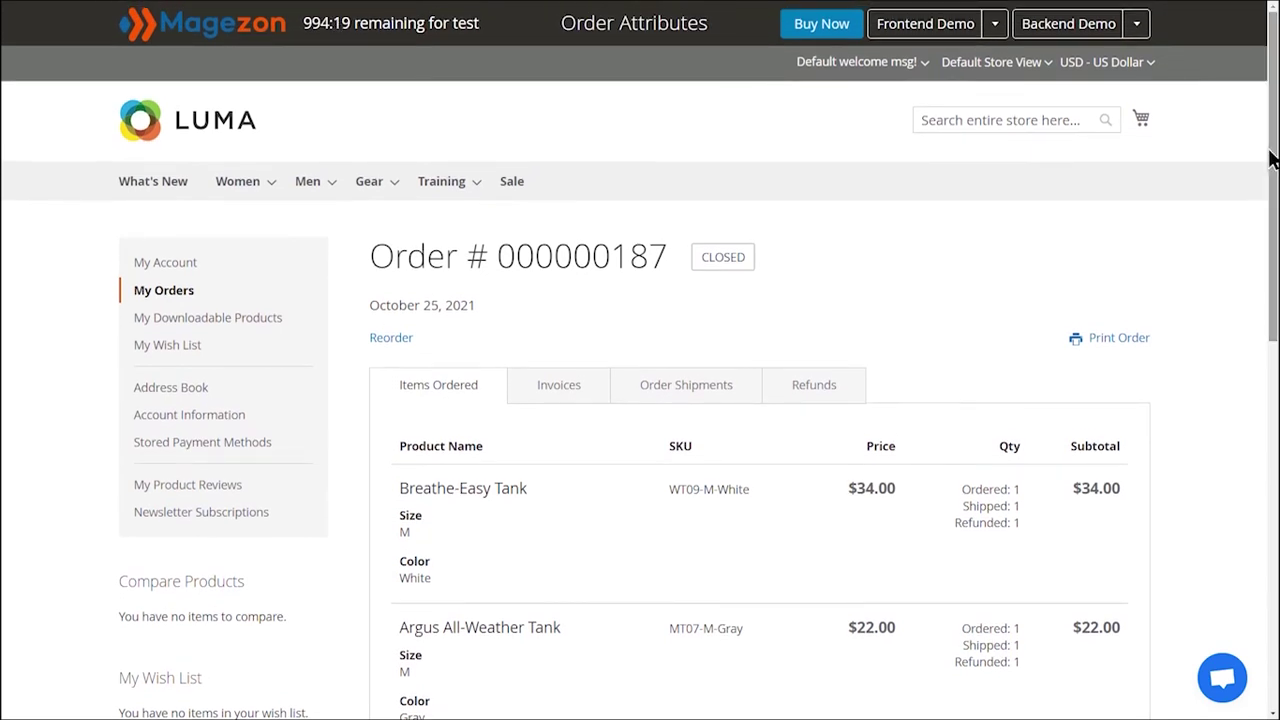
Preview the order printout to check its Additional Information, and close the preview without saving
left_click(1111, 343)
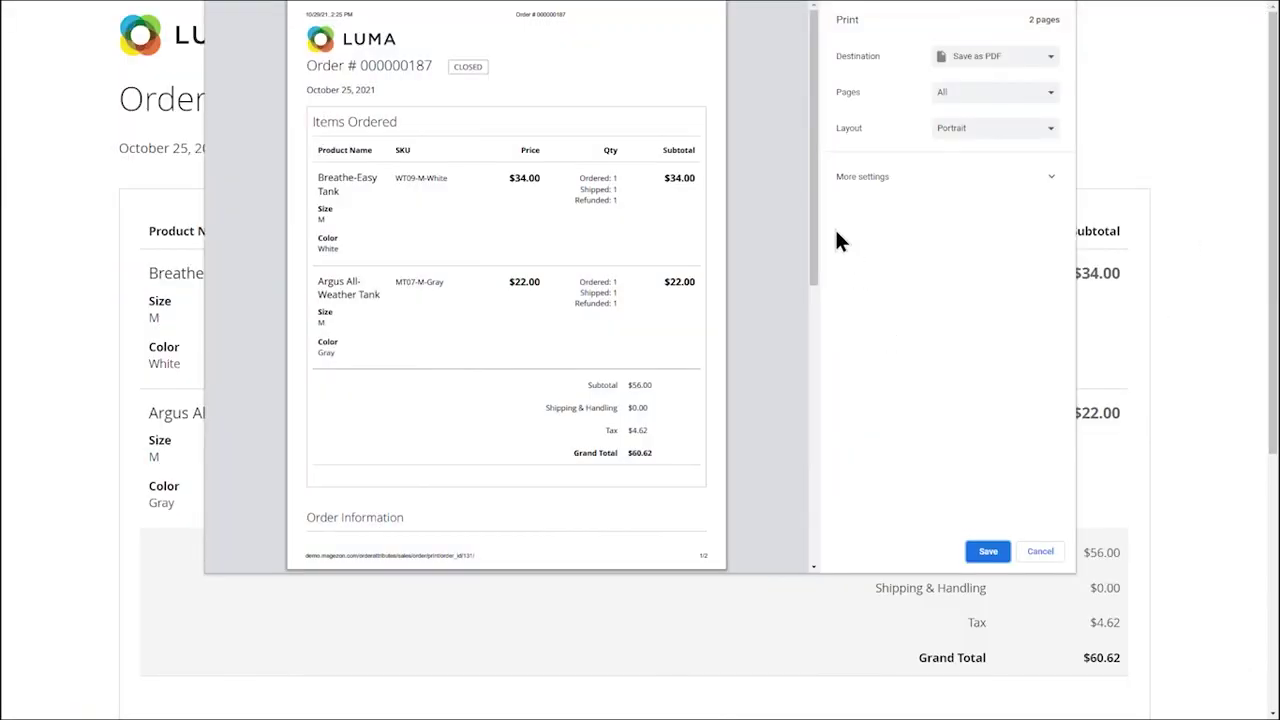
left_click_drag(817, 229, 815, 550)
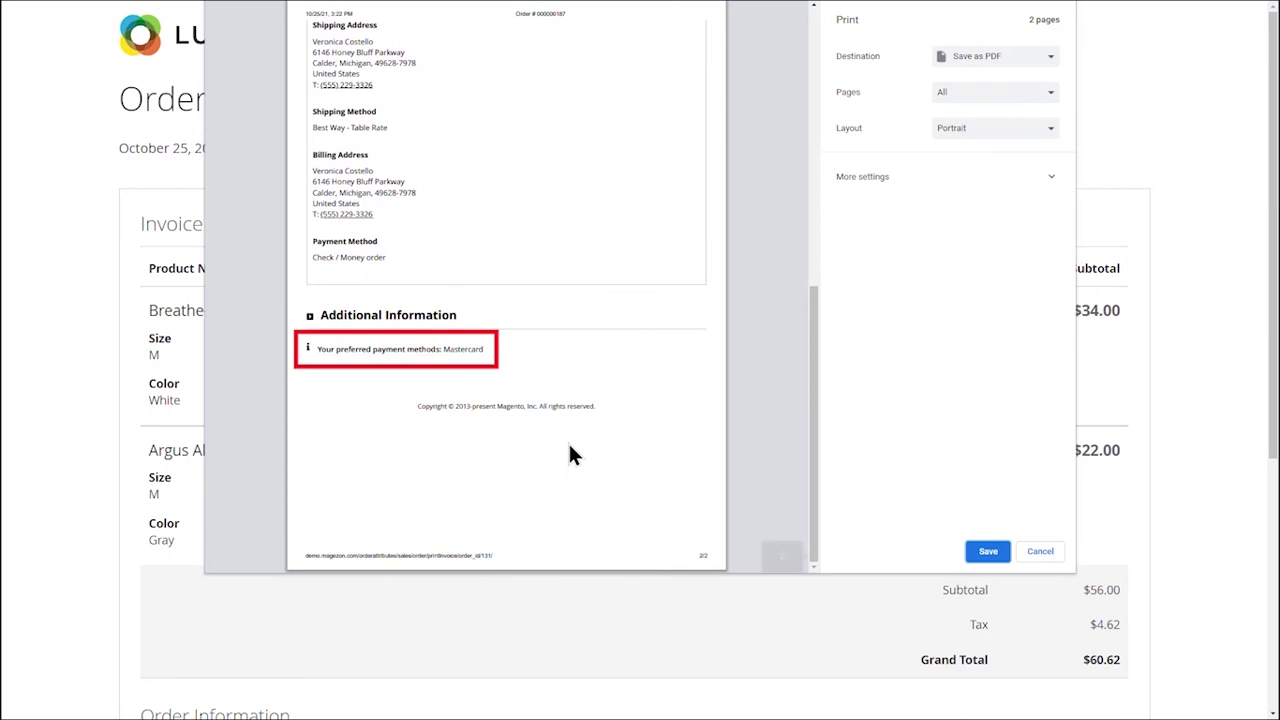
left_click(1040, 552)
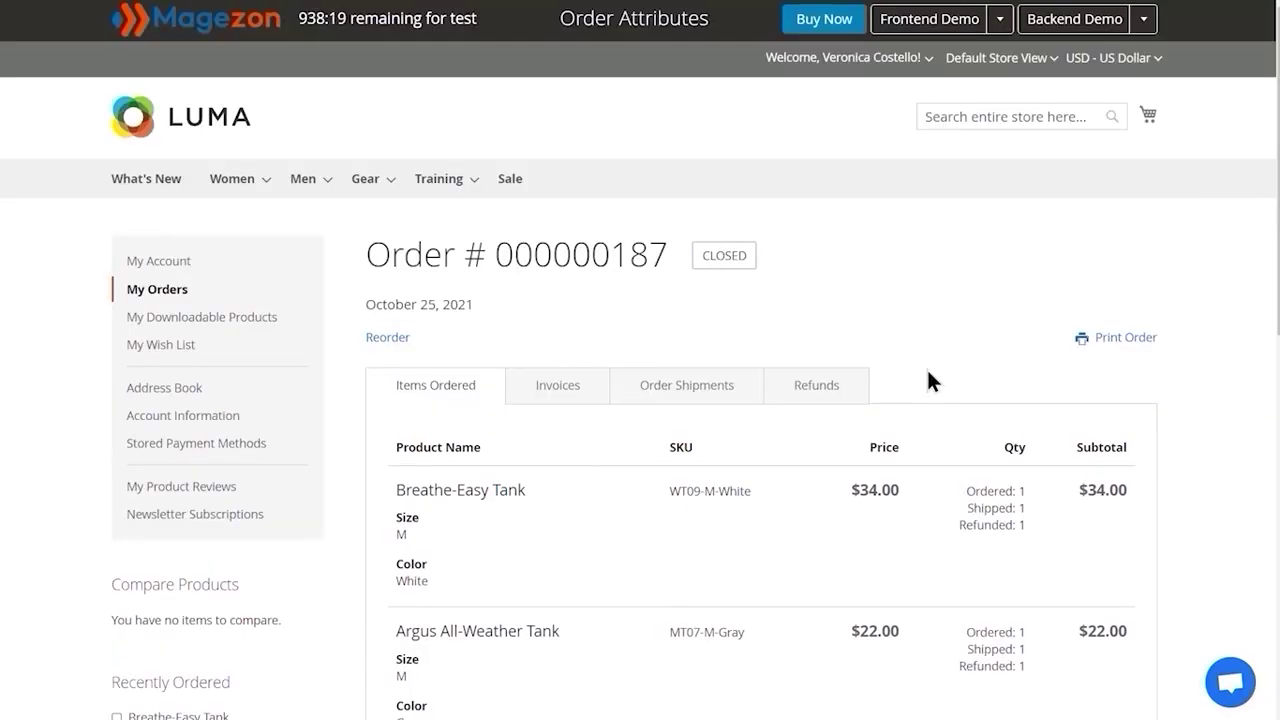
Review the order's invoice details and check the Additional Information in the print preview of all invoices, without saving it
scroll(926, 367, "down", 2)
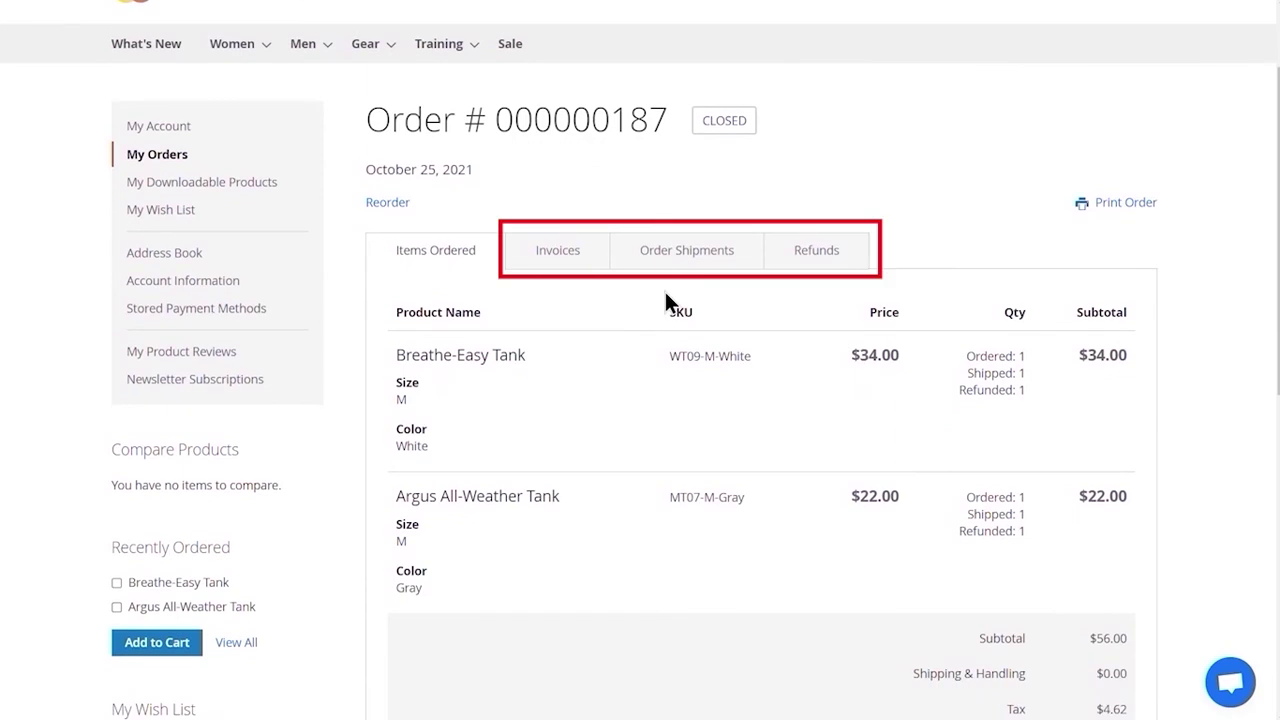
left_click(571, 264)
scroll(571, 266, "down", 2)
scroll(640, 400, "down", 5)
scroll(632, 508, "up", 7)
left_click(435, 328)
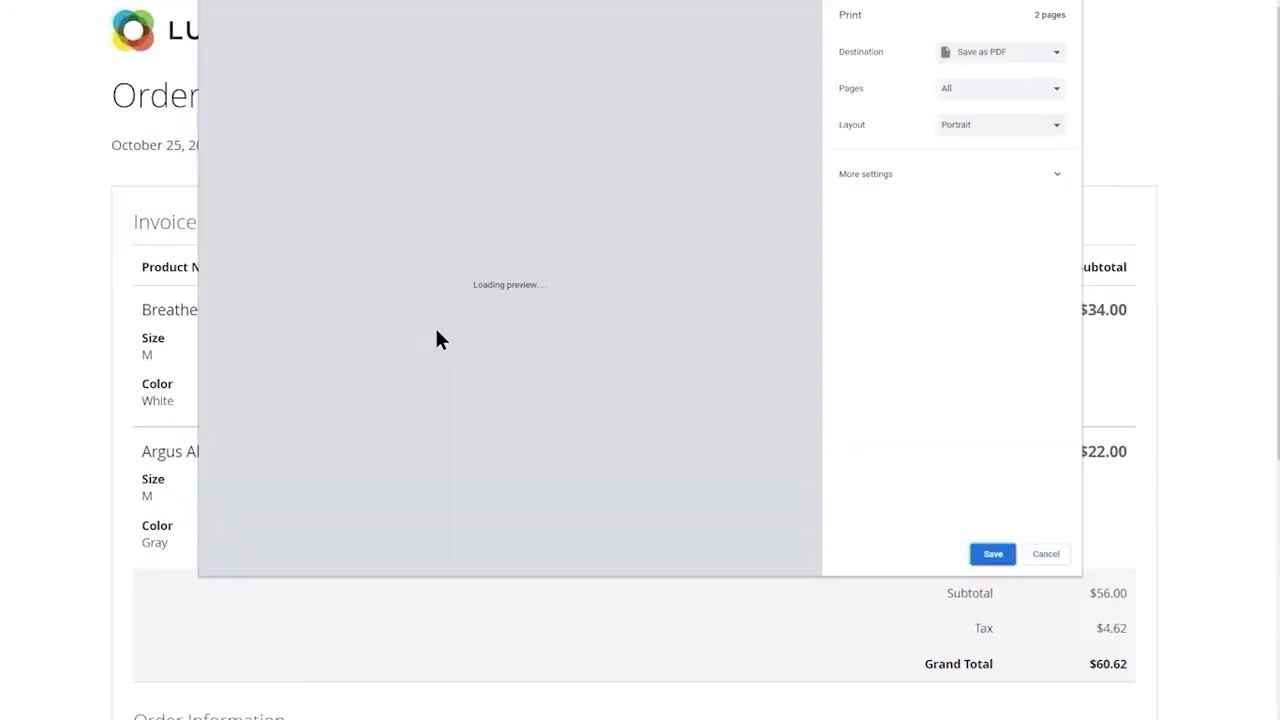
scroll(816, 300, "down", 1)
left_click_drag(816, 291, 823, 567)
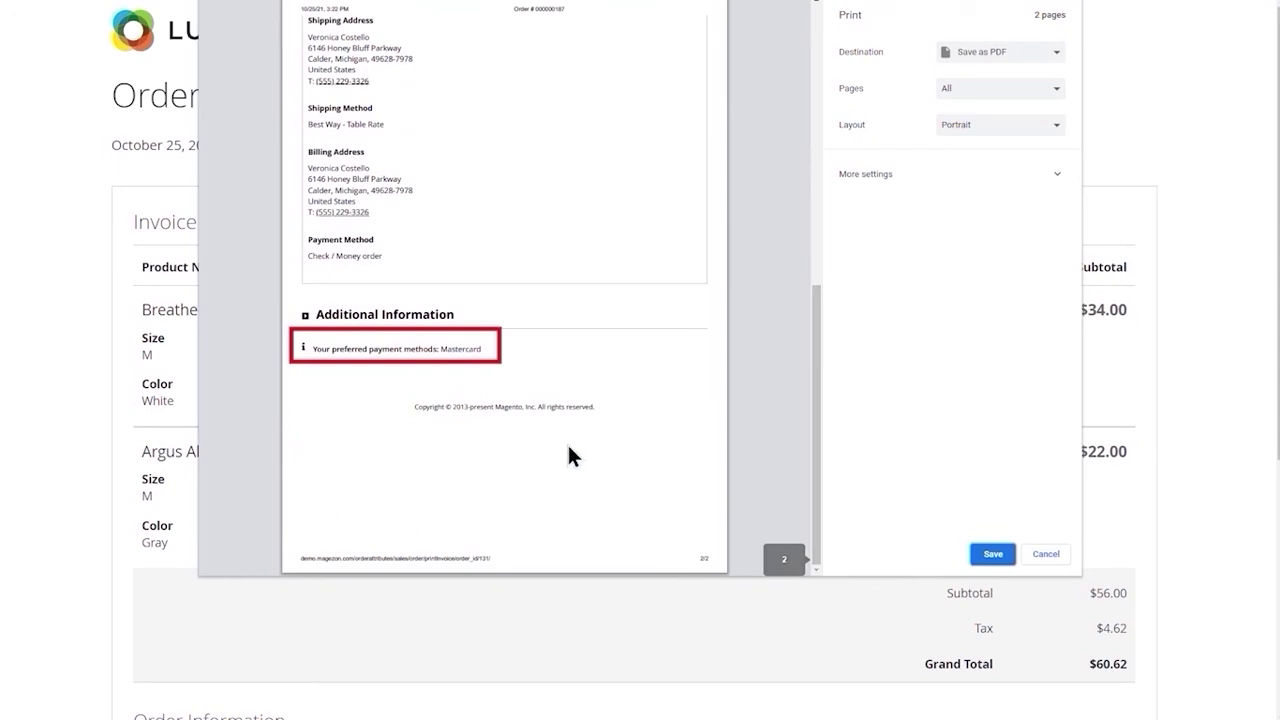
left_click(1046, 554)
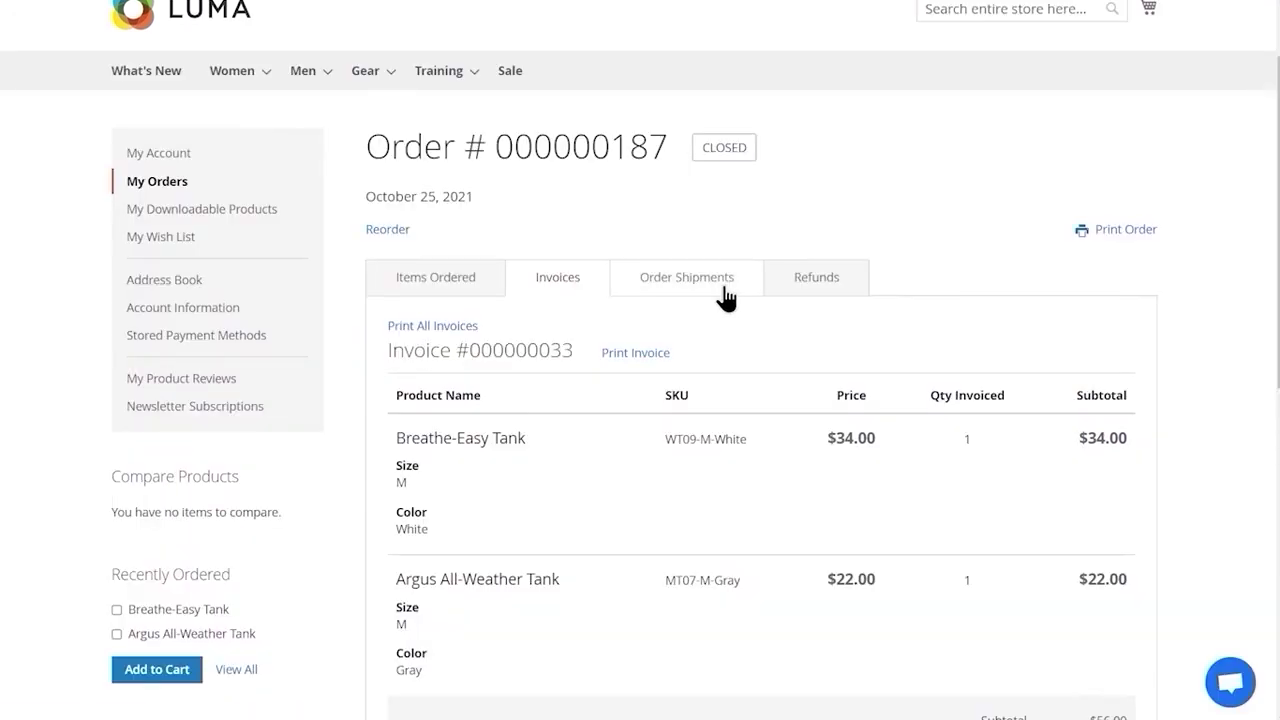
Review the order's shipment details and check the shipment print preview through to its last page
left_click(722, 286)
scroll(728, 348, "down", 3)
scroll(726, 348, "down", 5)
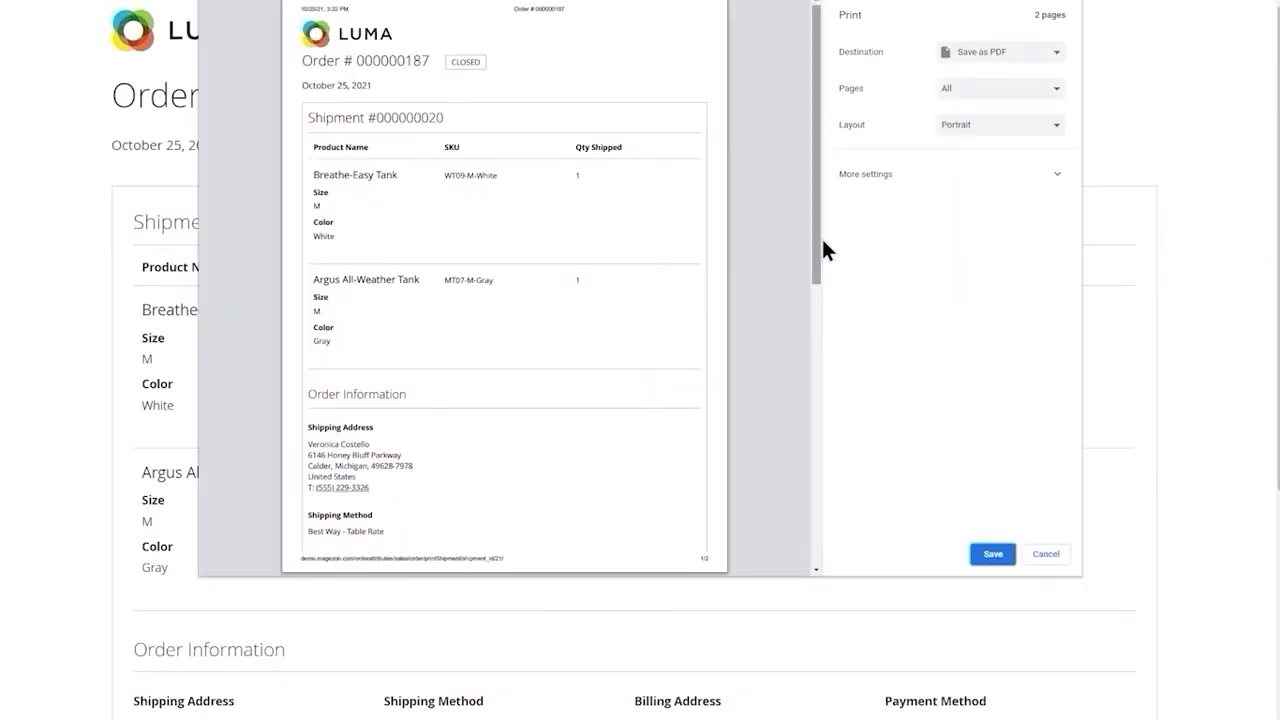
left_click_drag(821, 240, 839, 485)
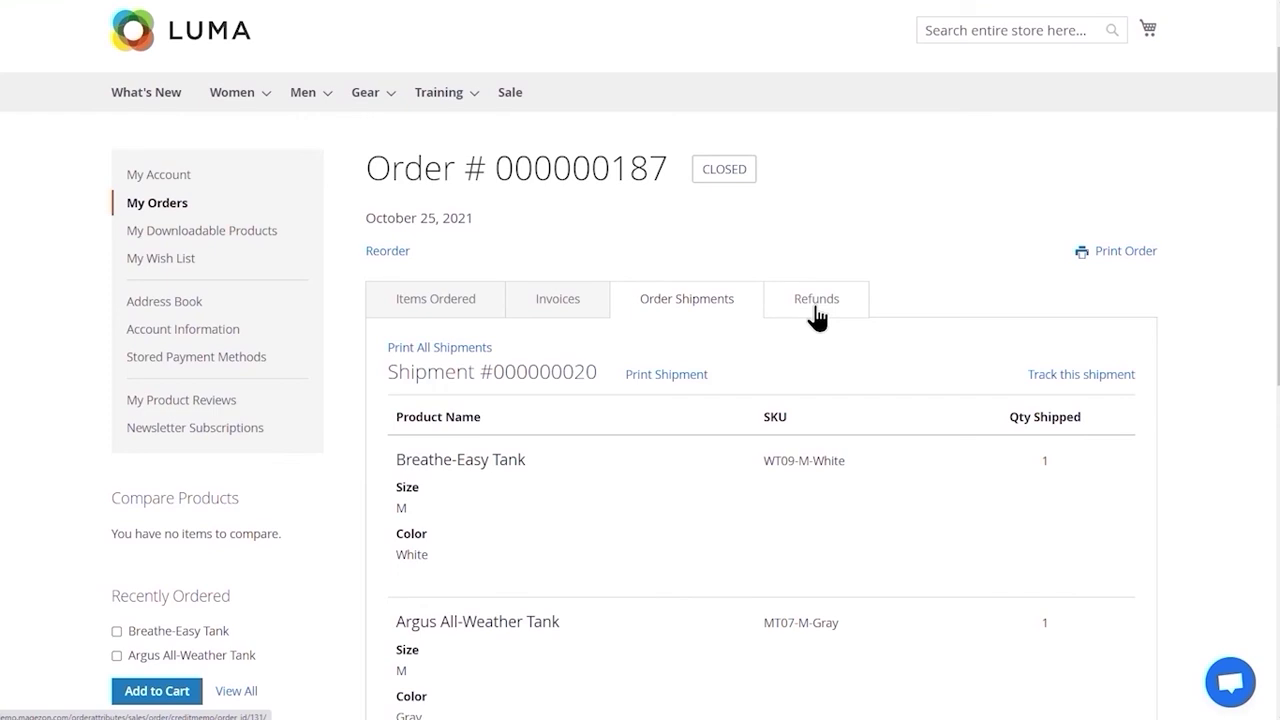
Review the order's refund details and check the Additional Information in the refund print preview, without saving it
left_click(815, 308)
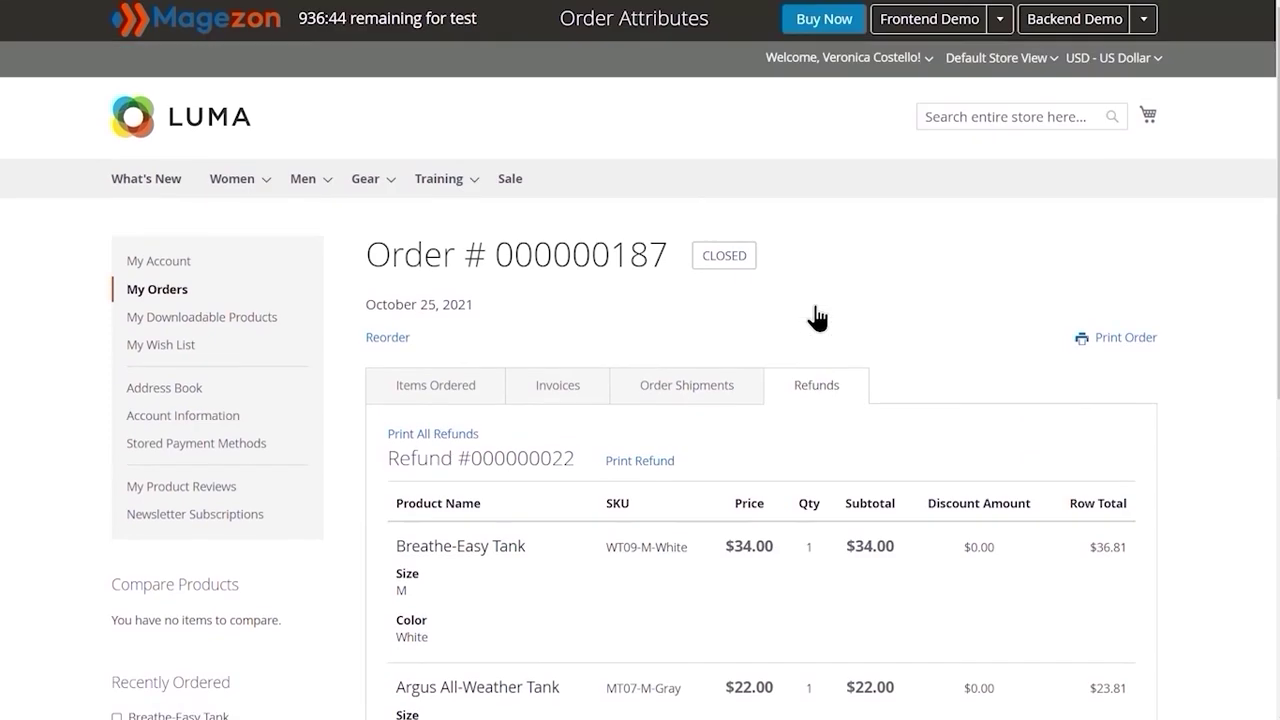
scroll(815, 318, "down", 6)
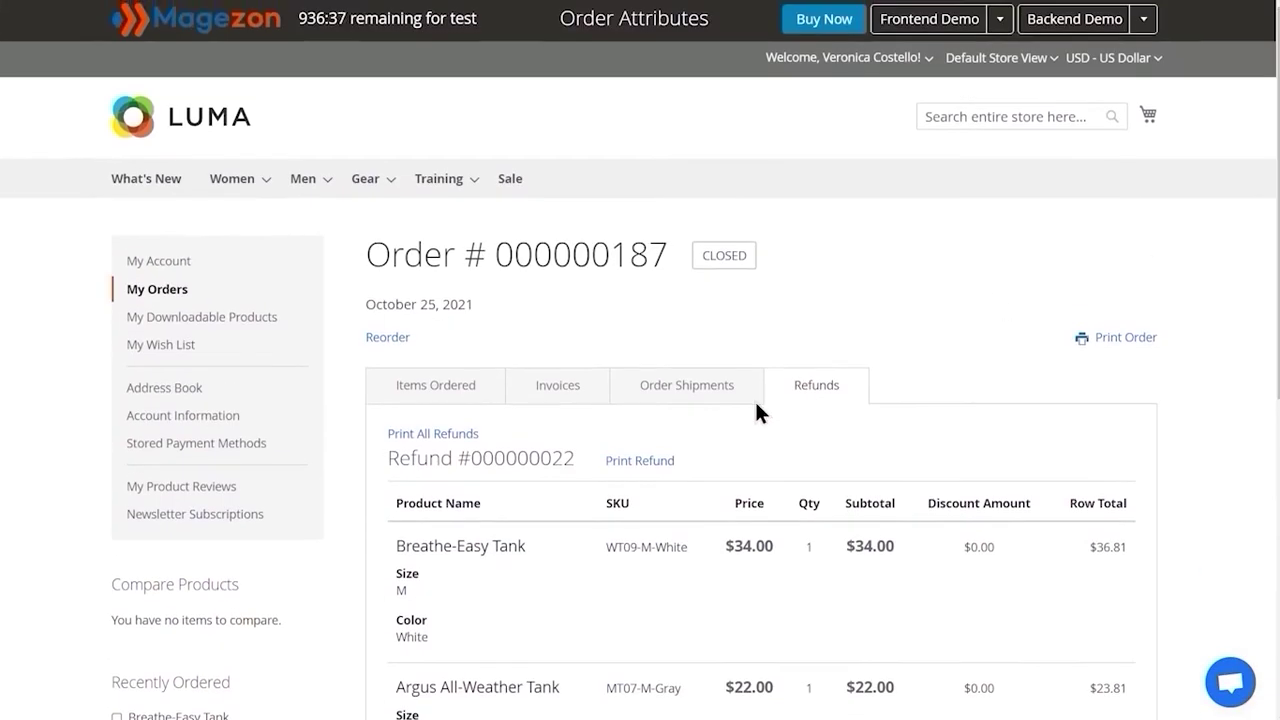
left_click(640, 460)
scroll(763, 339, "down", 3)
scroll(828, 374, "down", 5)
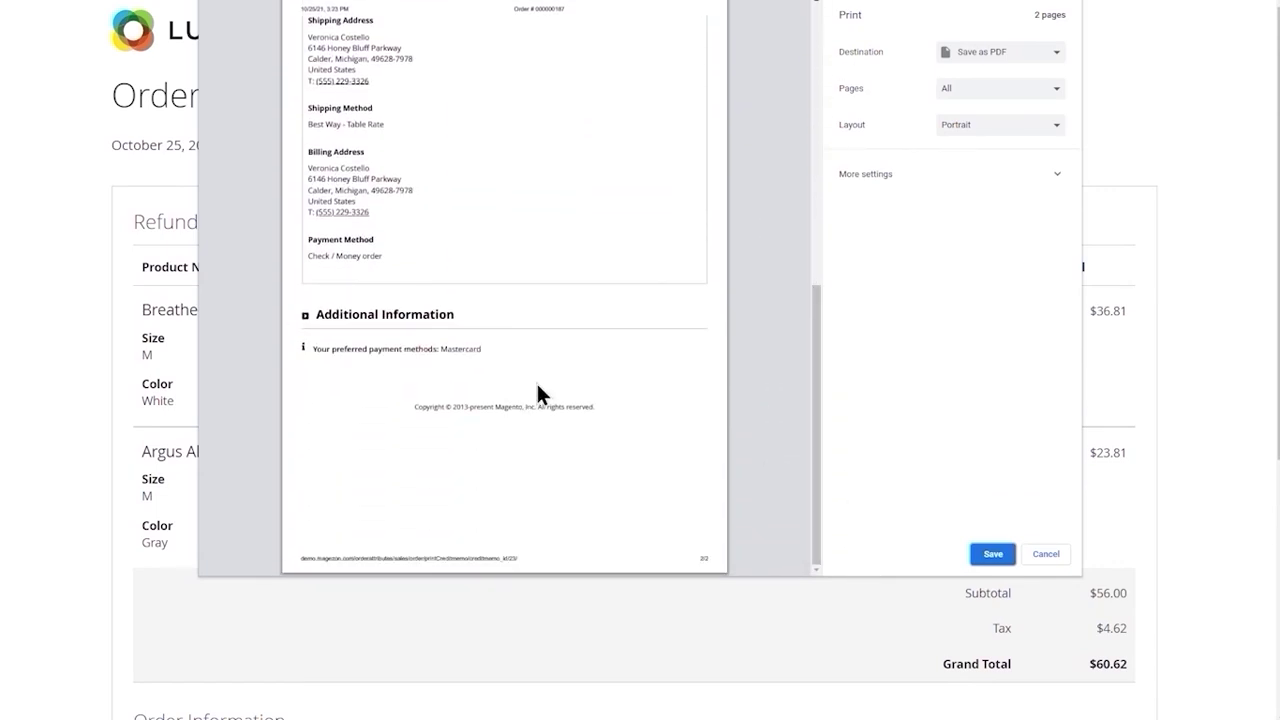
left_click(1046, 553)
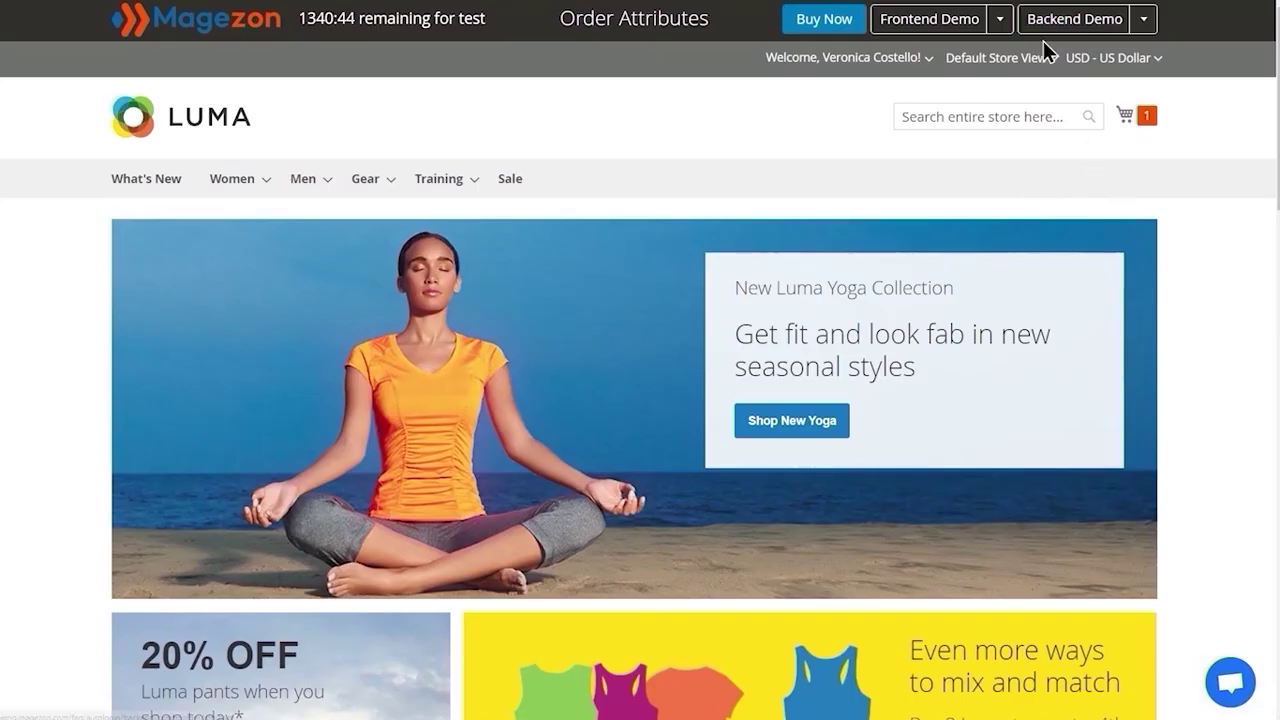
Switch the storefront to the Japan store view, proceed to checkout with the cart item, and check the payment attribute's translated label and tooltip
left_click(1030, 57)
left_click(958, 86)
left_click(1143, 118)
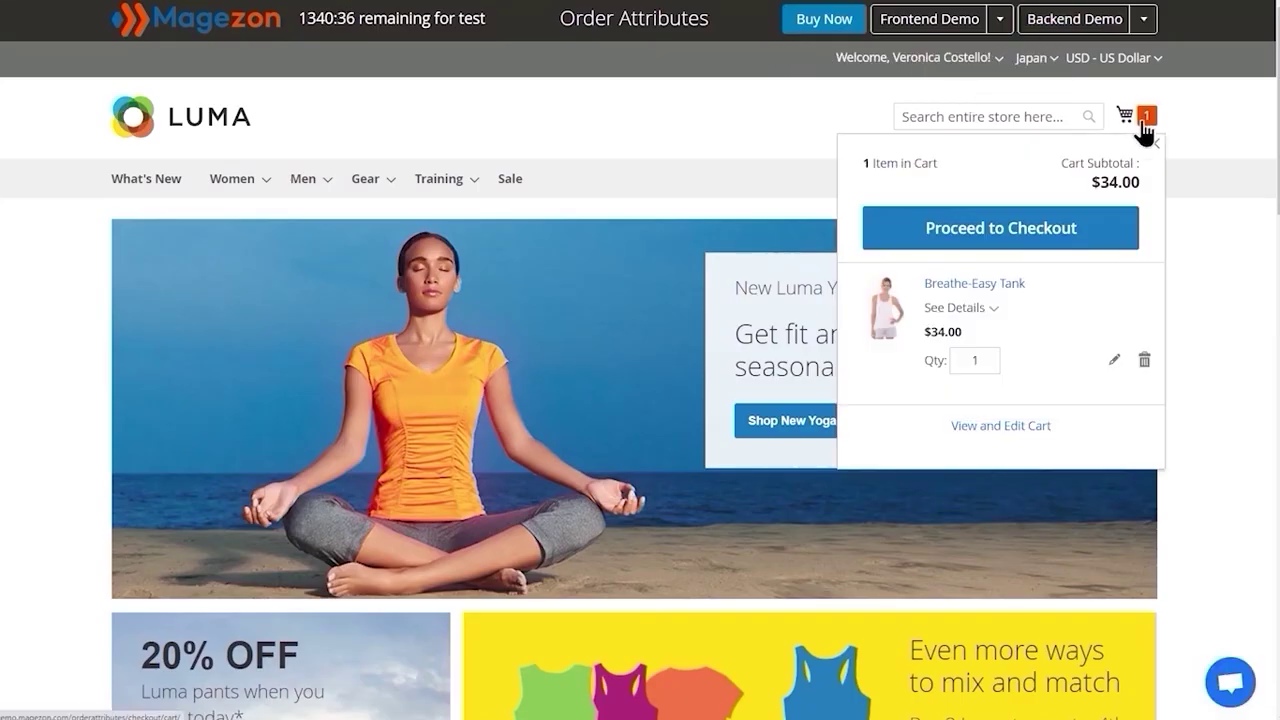
left_click(997, 237)
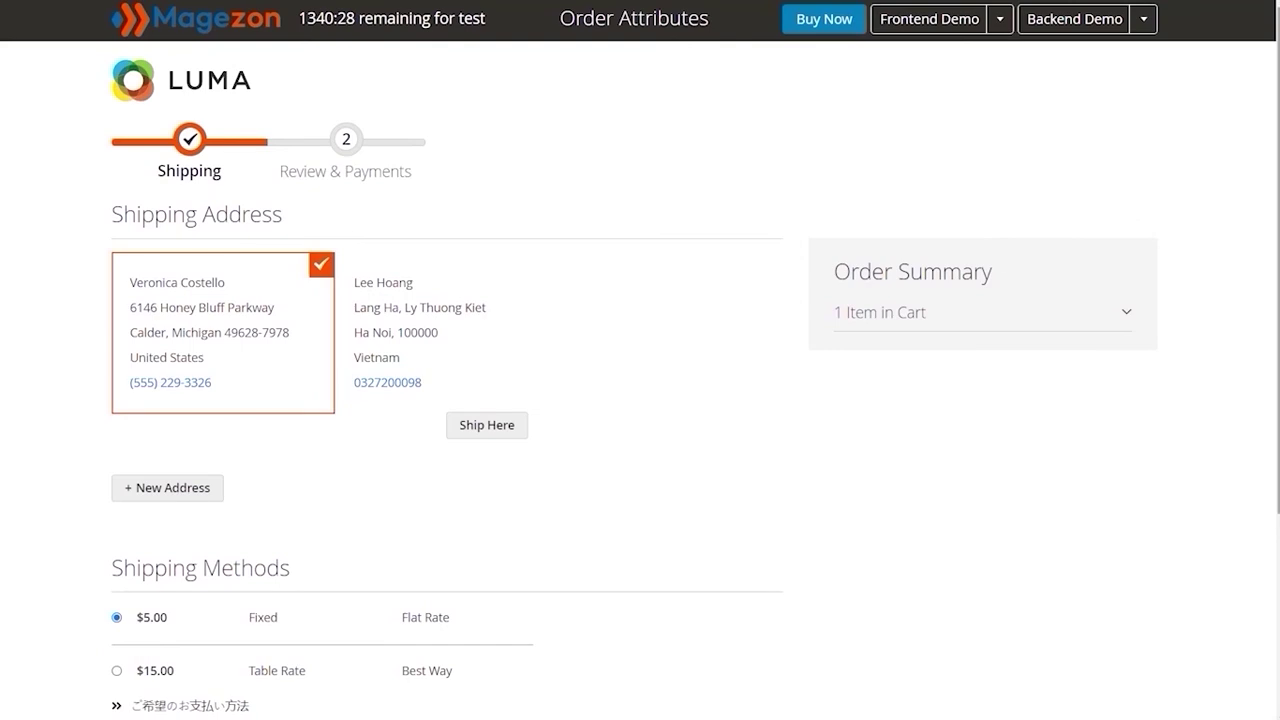
scroll(1155, 470, "down", 3)
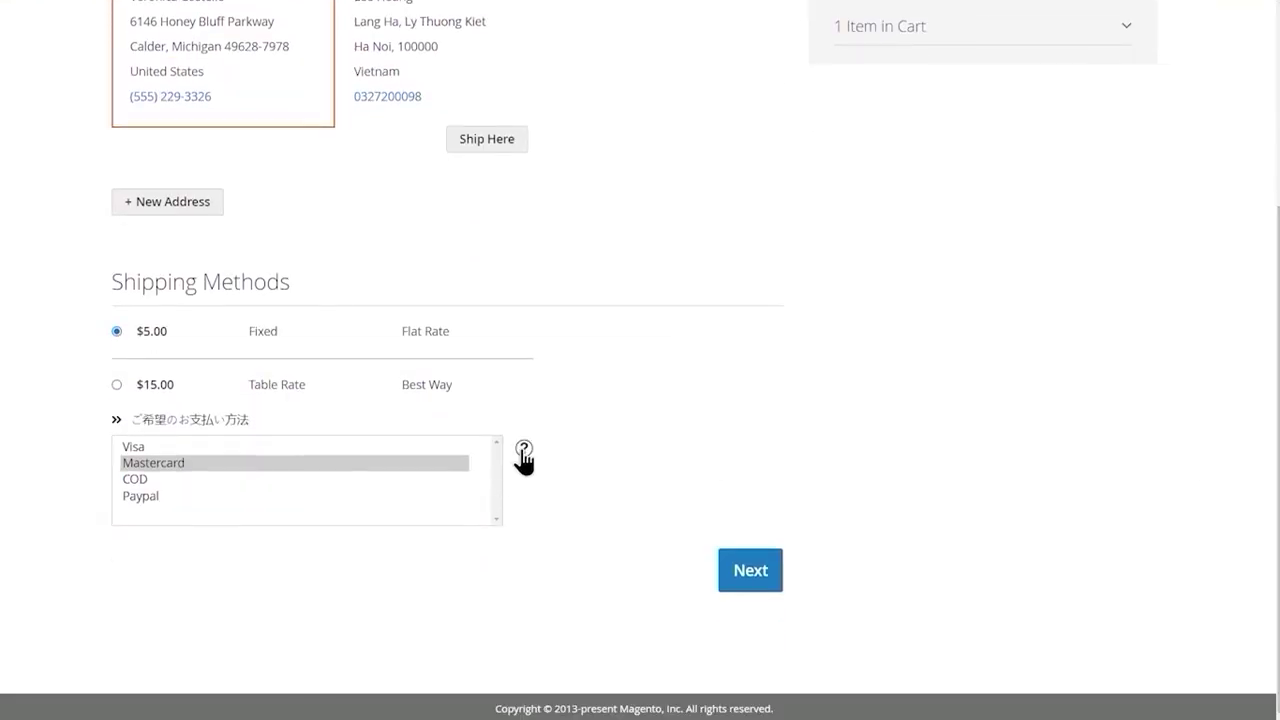
mouse_move(523, 456)
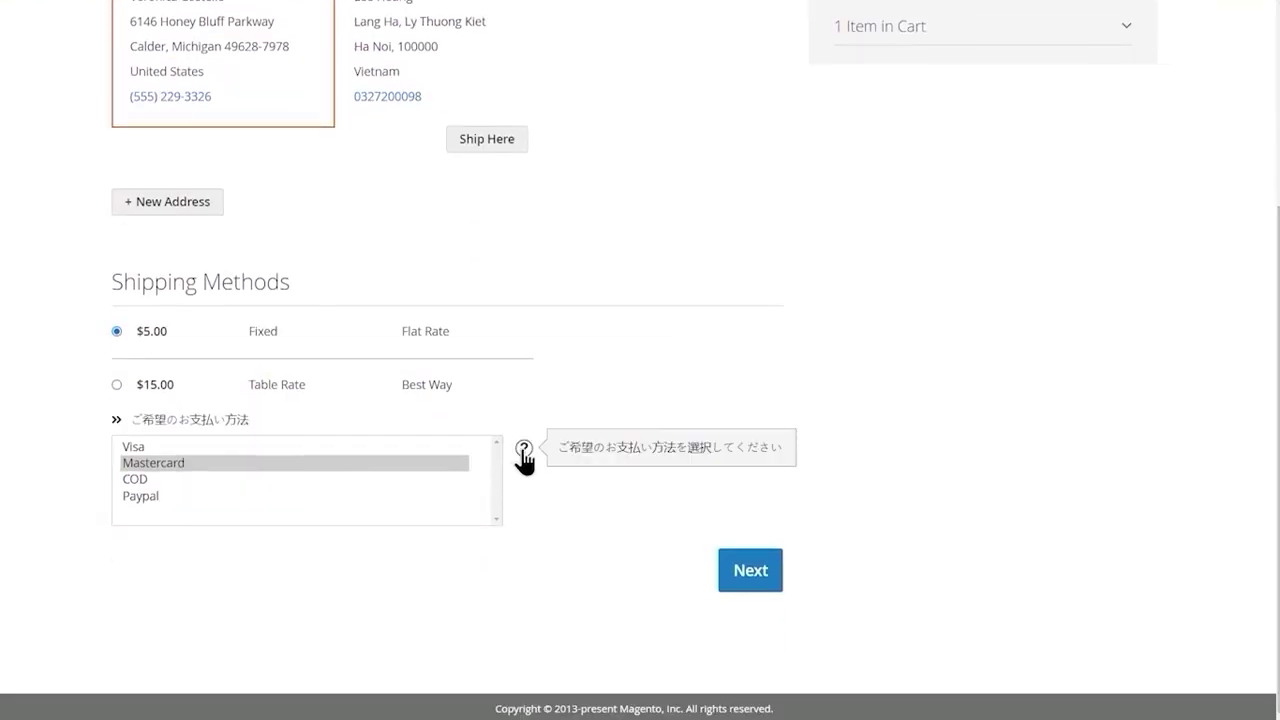